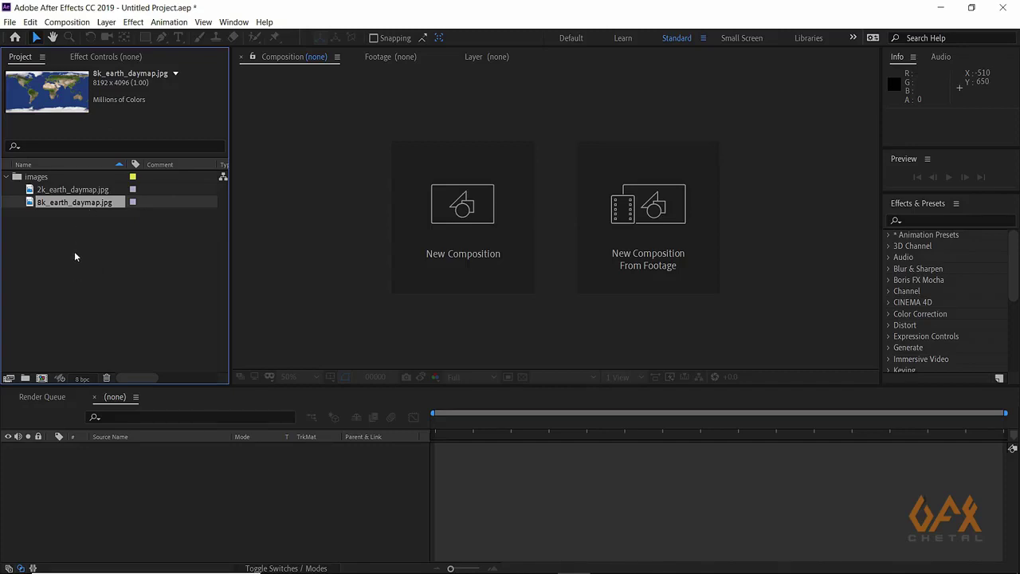
# - Create a composition from 2k_earth_daymap.jpg and move it out of the images folder to the project root
pyautogui.click(79, 260)
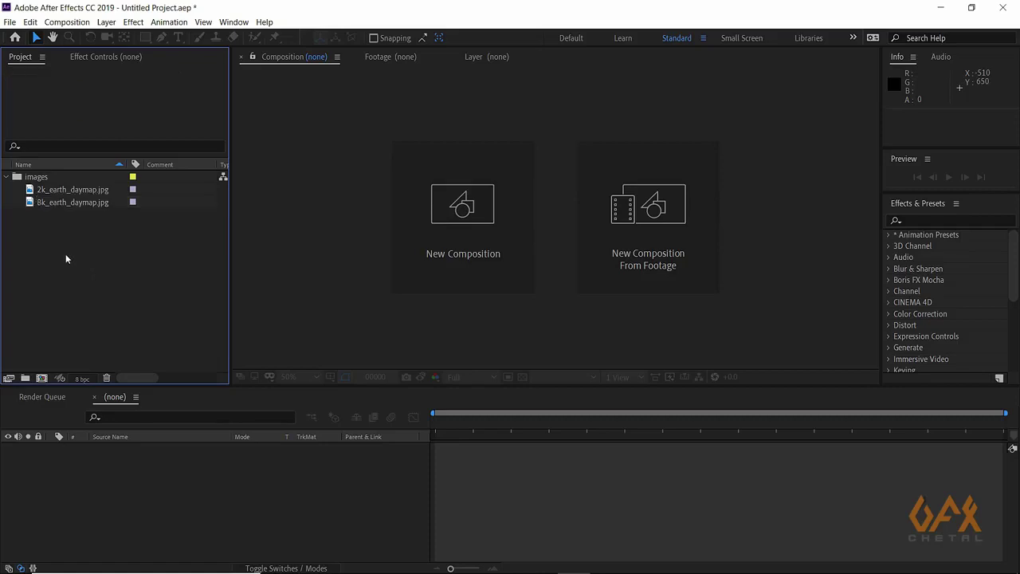
pyautogui.click(70, 192)
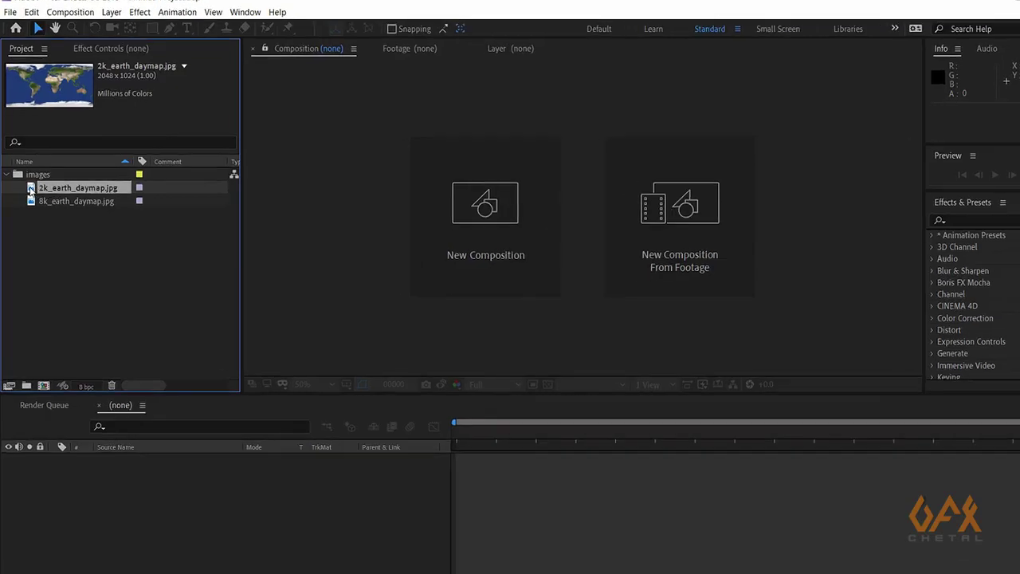
pyautogui.moveTo(30, 190); pyautogui.dragTo(44, 383)
pyautogui.moveTo(74, 486); pyautogui.dragTo(71, 489)
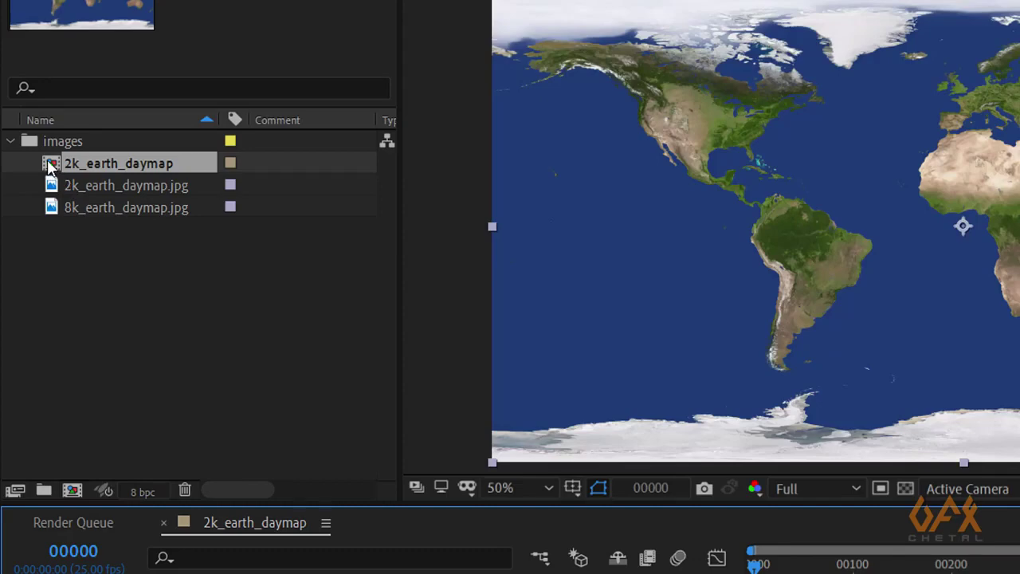
pyautogui.moveTo(50, 165); pyautogui.dragTo(70, 303)
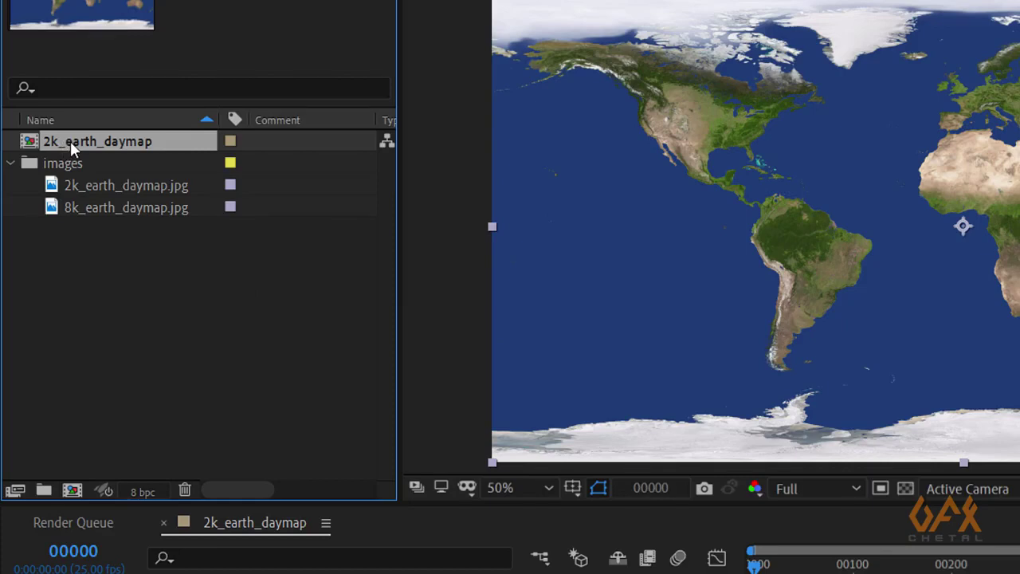
# - Rename the 2k_earth_daymap composition as 2k_main_comp
pyautogui.press('Return')
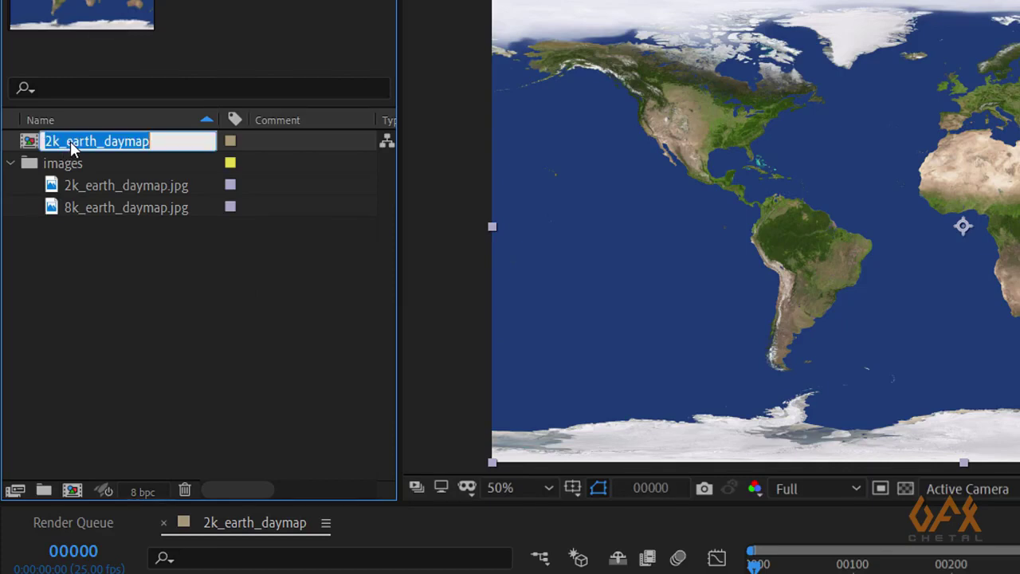
pyautogui.moveTo(64, 141); pyautogui.dragTo(212, 141)
pyautogui.press('BackSpace')
pyautogui.write('main_com')
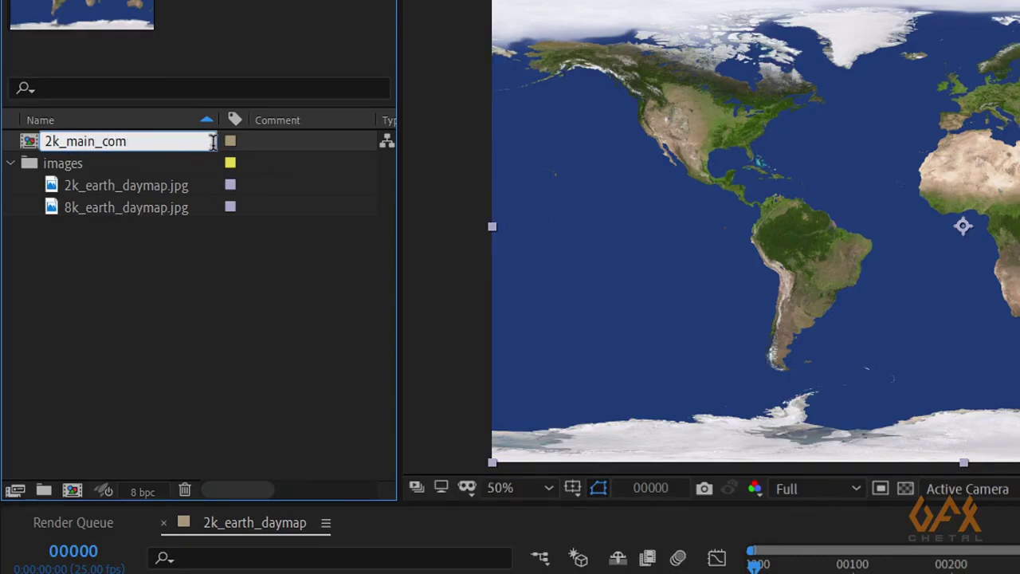
pyautogui.write('p')
pyautogui.press('Return')
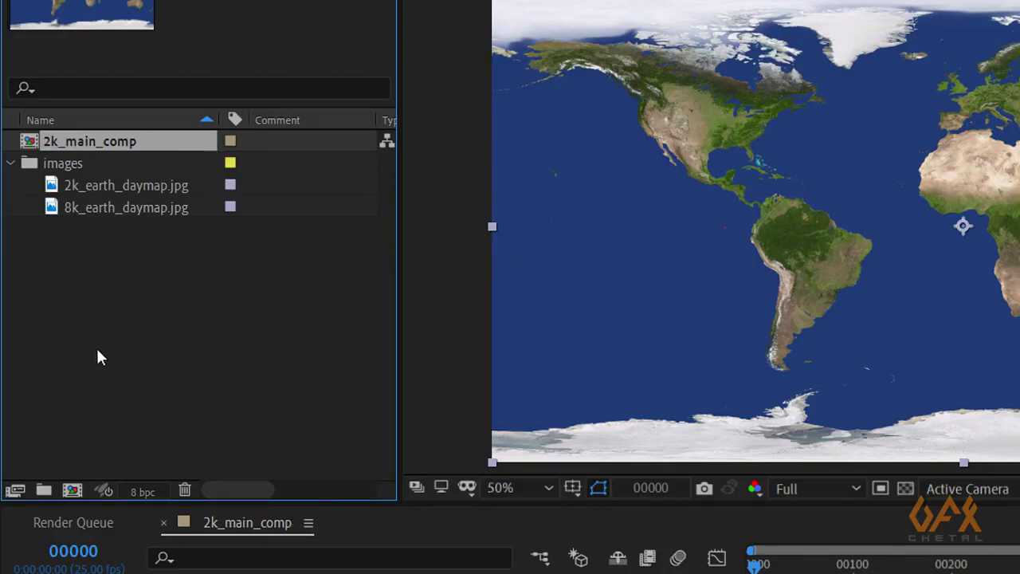
# - Create a new composition named 8K_to_2K with a width of 2048 px and a height of 1024 px
pyautogui.click(72, 491)
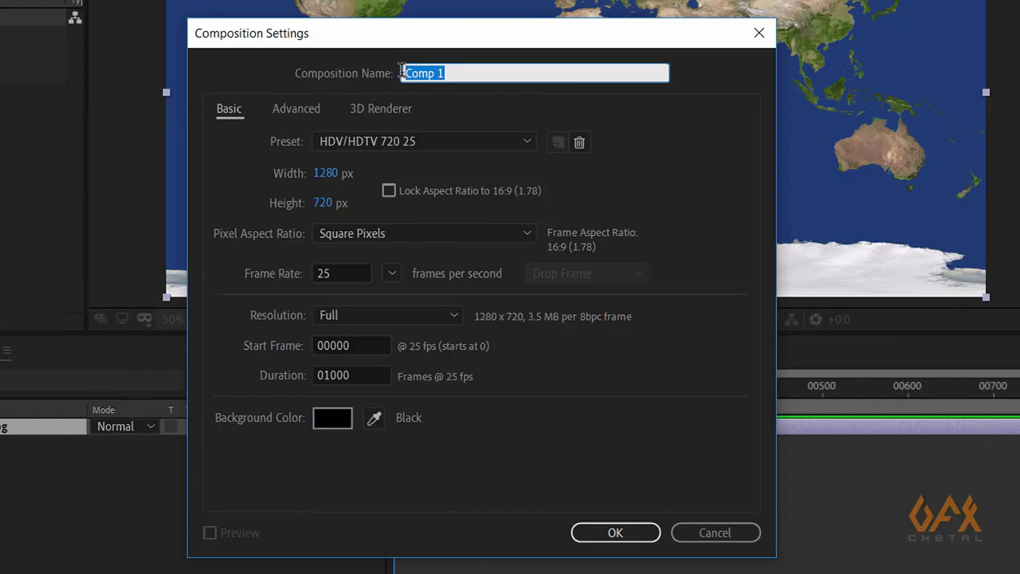
pyautogui.write('8K_')
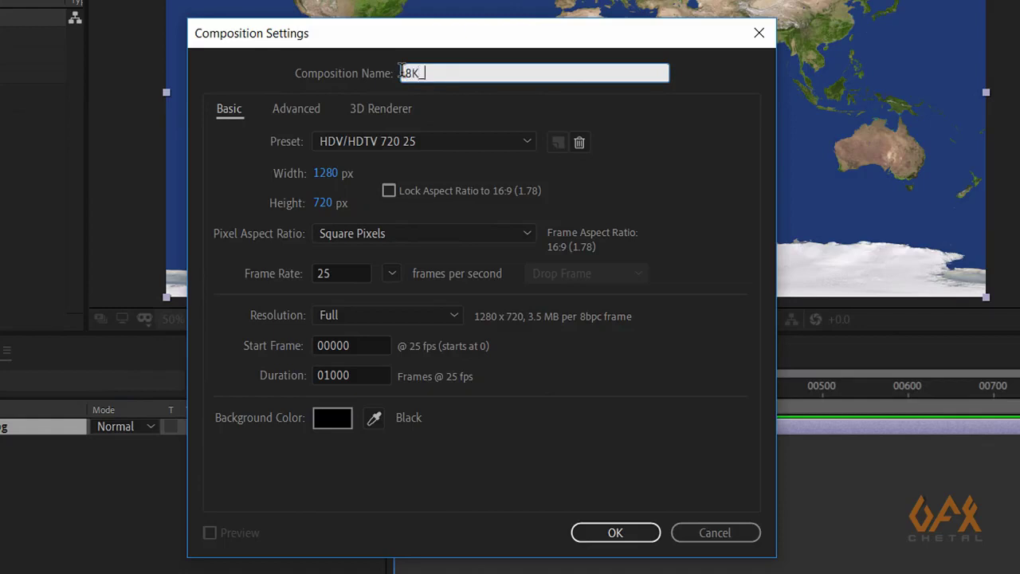
pyautogui.write(' to_2K')
pyautogui.click(324, 176)
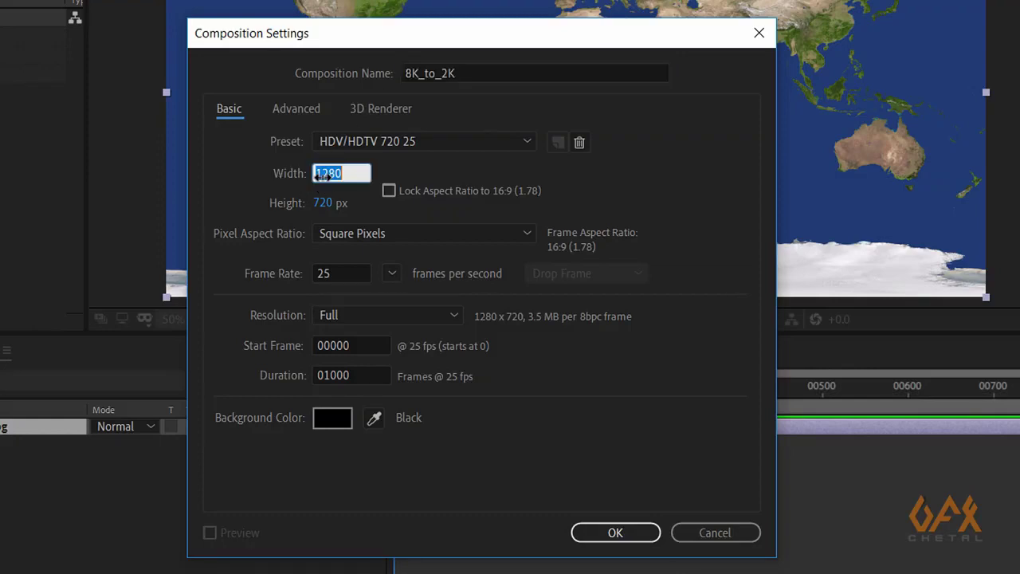
pyautogui.write('2048')
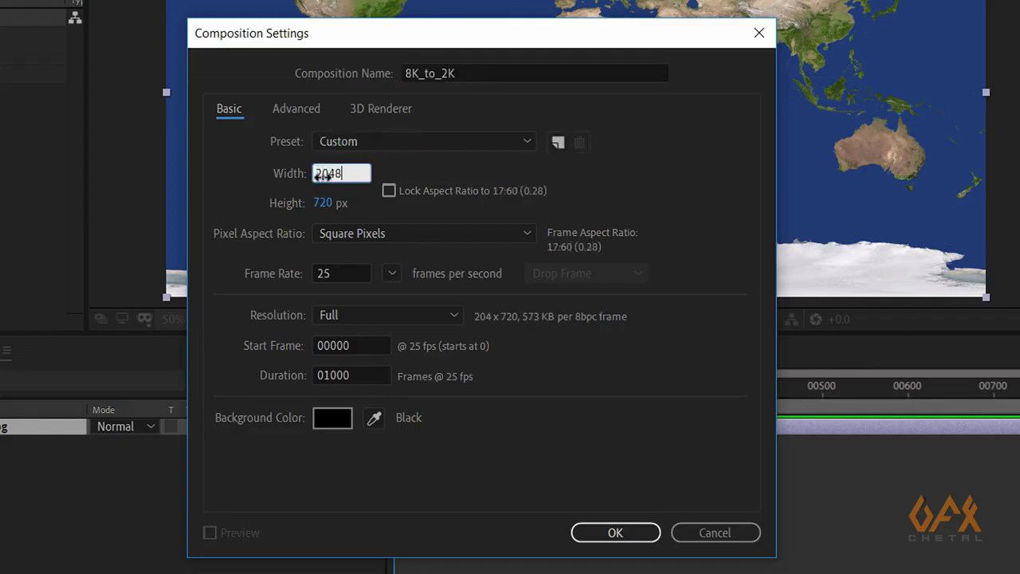
pyautogui.click(324, 203)
pyautogui.write('1024')
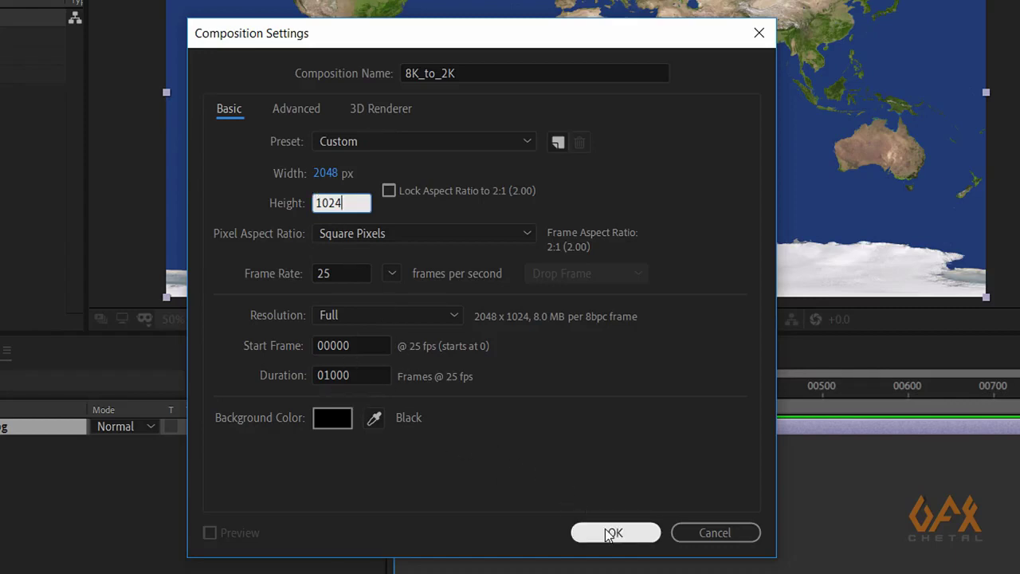
pyautogui.click(357, 376)
pyautogui.doubleClick(357, 375)
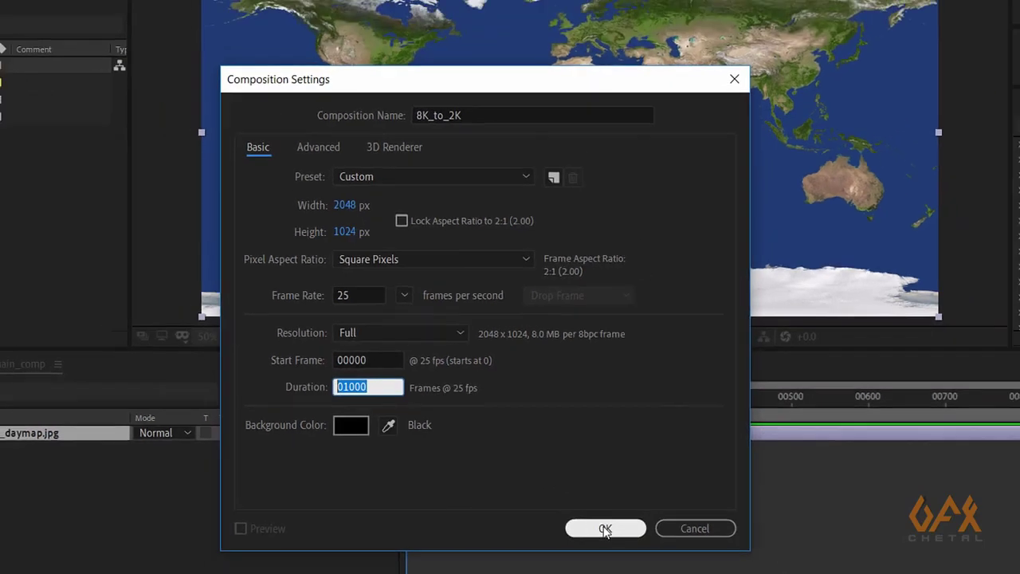
pyautogui.click(616, 532)
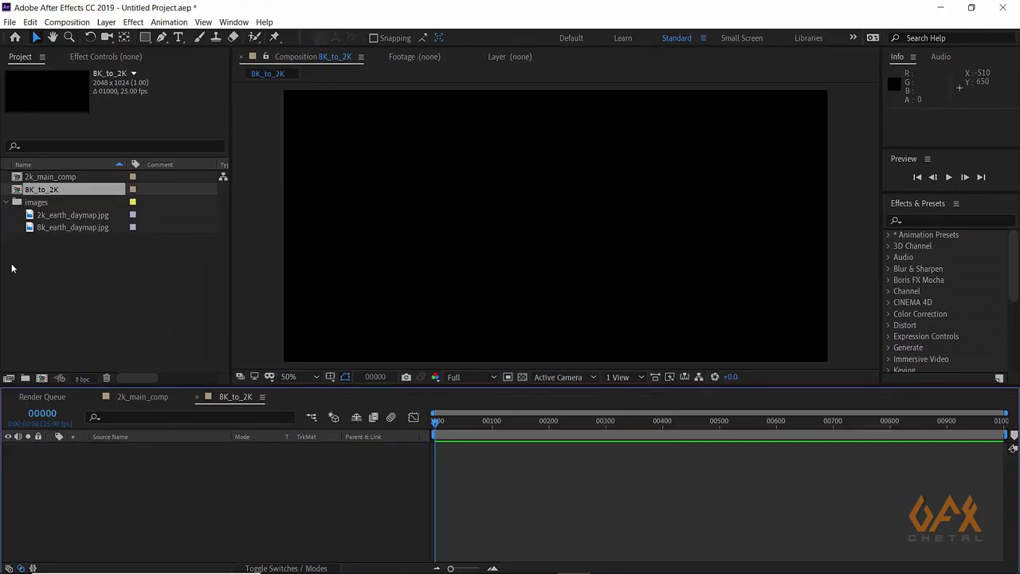
# - Add the 8k_earth_daymap.jpg image as a layer in the 8K_to_2K composition
pyautogui.click(40, 228)
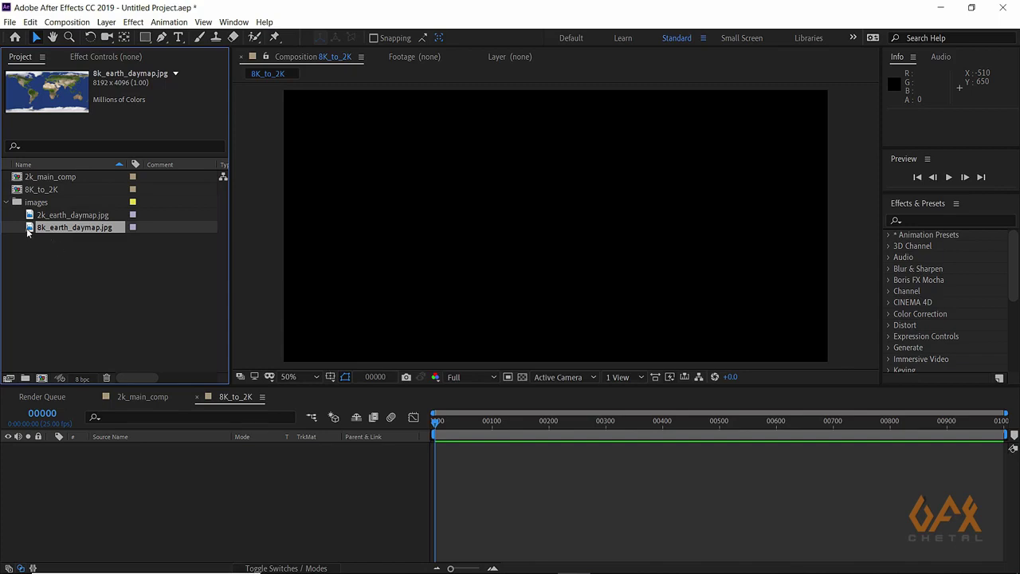
pyautogui.moveTo(29, 231); pyautogui.dragTo(137, 468)
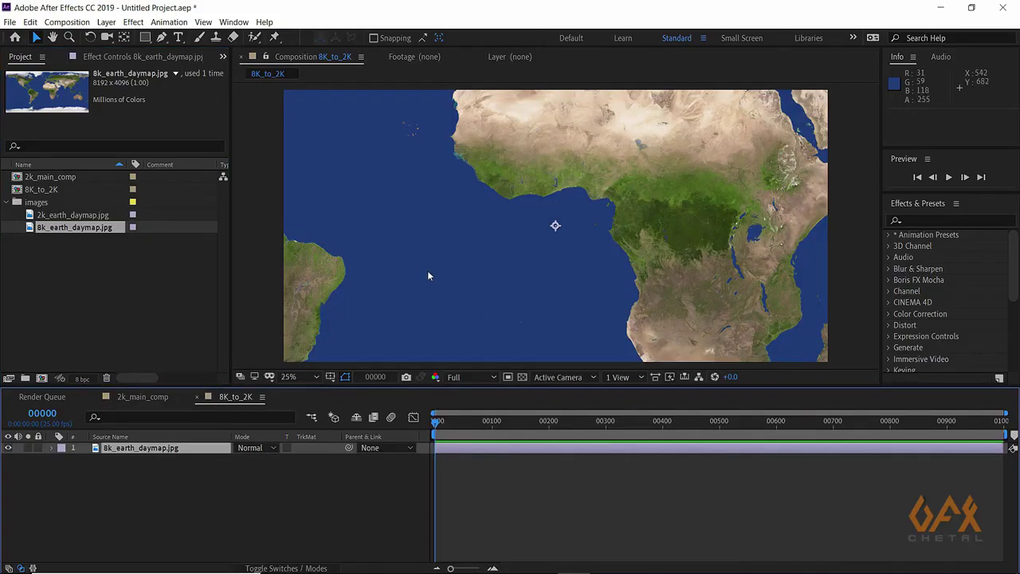
pyautogui.scroll(-4, 427, 270)
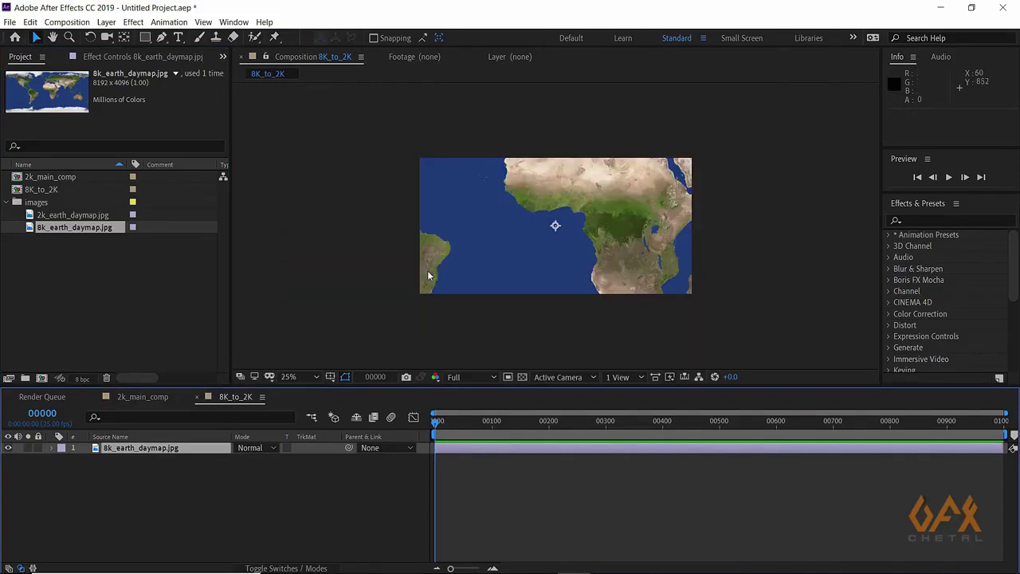
pyautogui.click(150, 464)
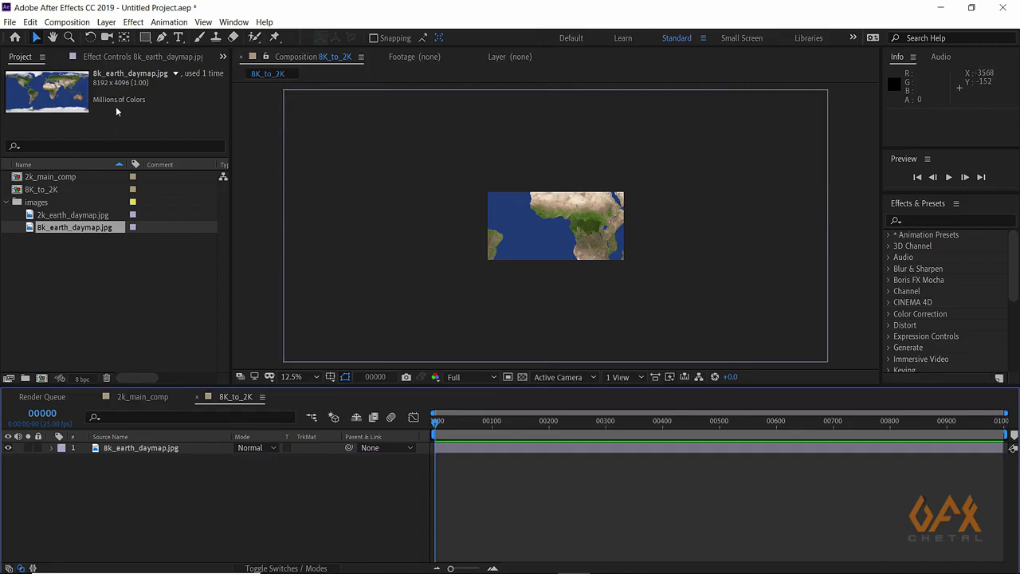
# - Scale the 8k_earth_daymap.jpg layer with Fit to Comp so it fills the 8K_to_2K composition
pyautogui.click(123, 448)
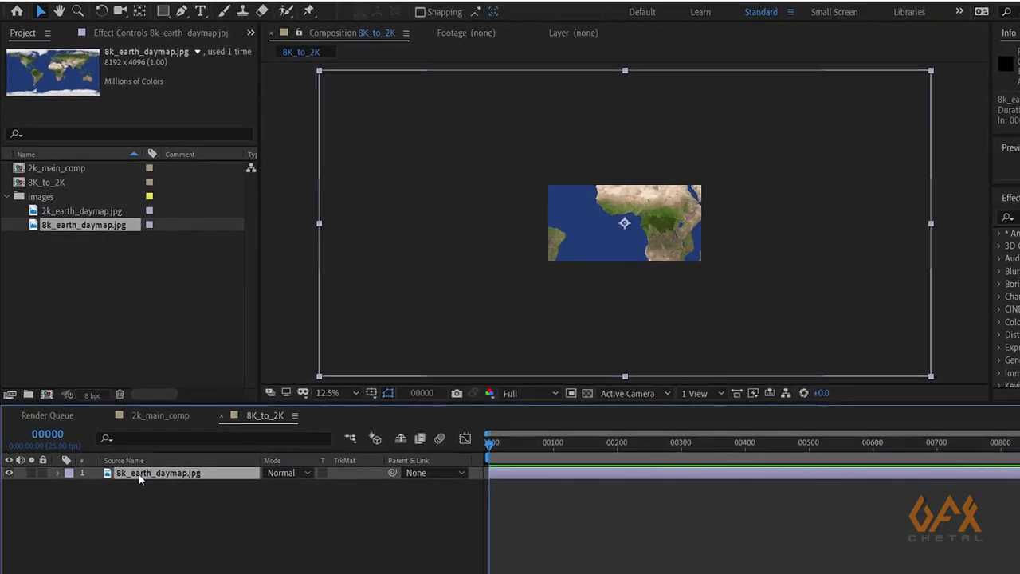
pyautogui.rightClick(123, 451)
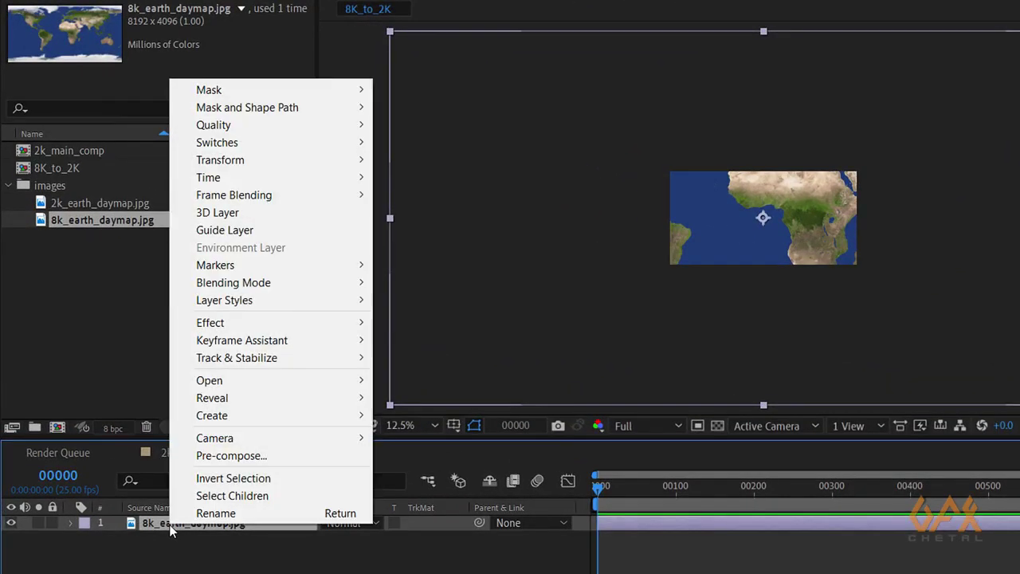
pyautogui.moveTo(289, 165)
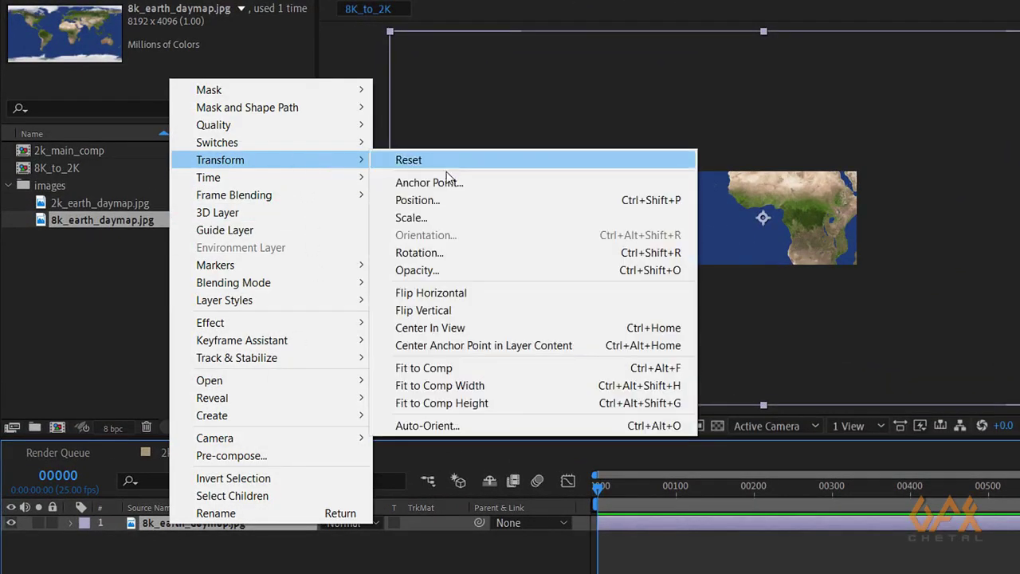
pyautogui.click(443, 369)
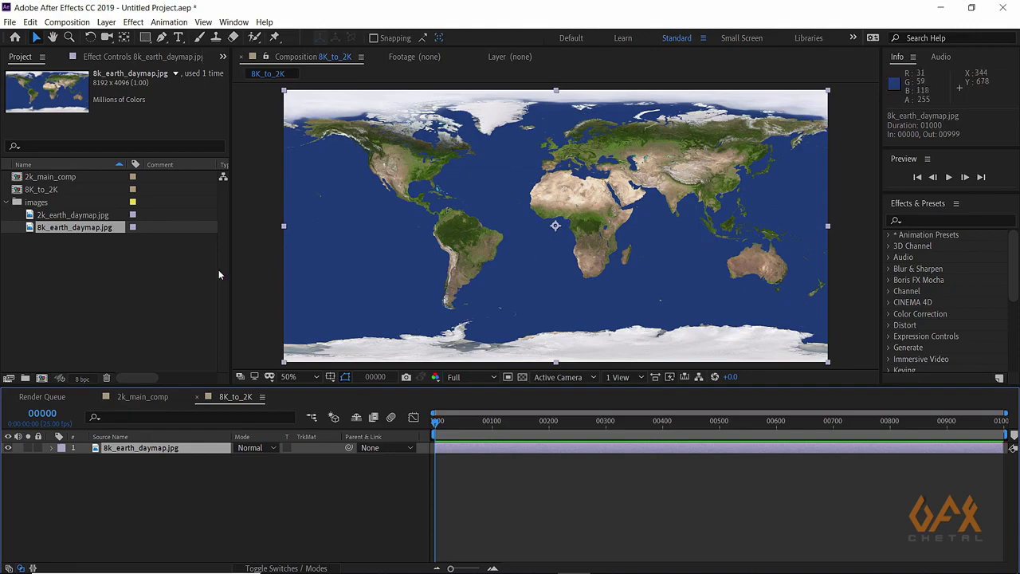
# - Collapse the images folder and create a new composition from the 8K_to_2K composition
pyautogui.click(95, 284)
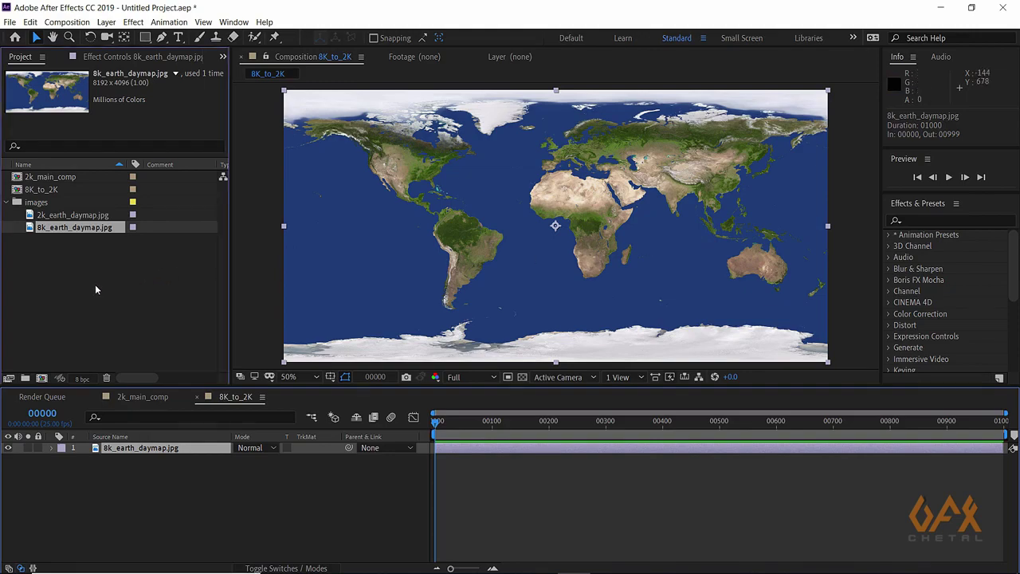
pyautogui.click(7, 202)
pyautogui.press('Up')
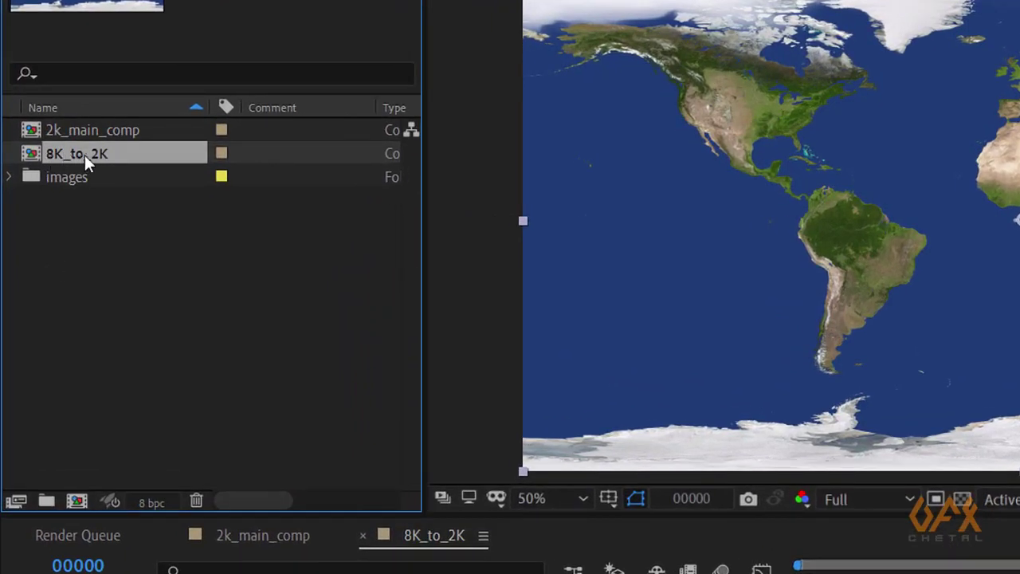
pyautogui.moveTo(33, 160); pyautogui.dragTo(77, 503)
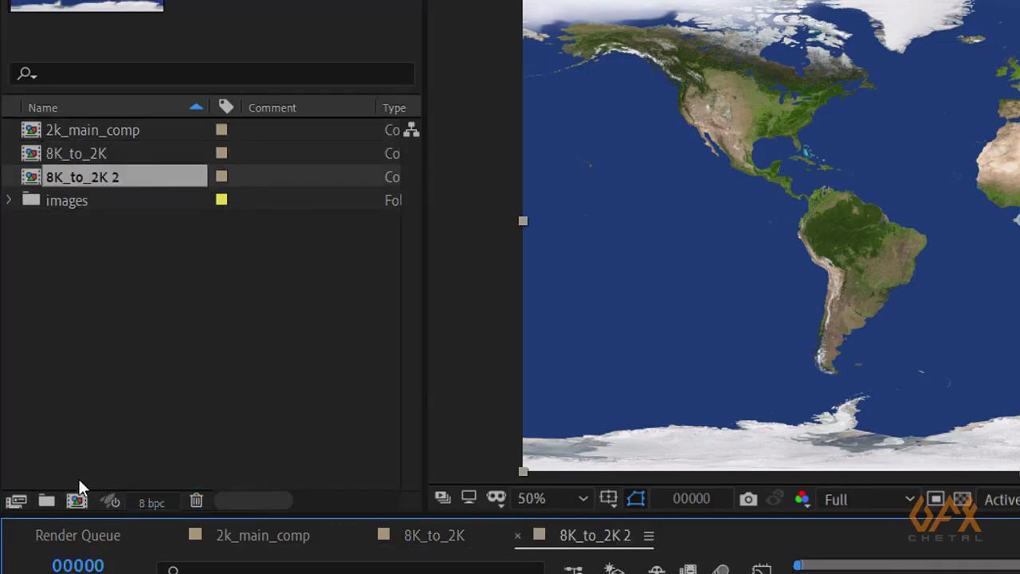
# - Rename the new composition that nests 8K_to_2K as zoom_window
pyautogui.click(61, 330)
pyautogui.click(73, 181)
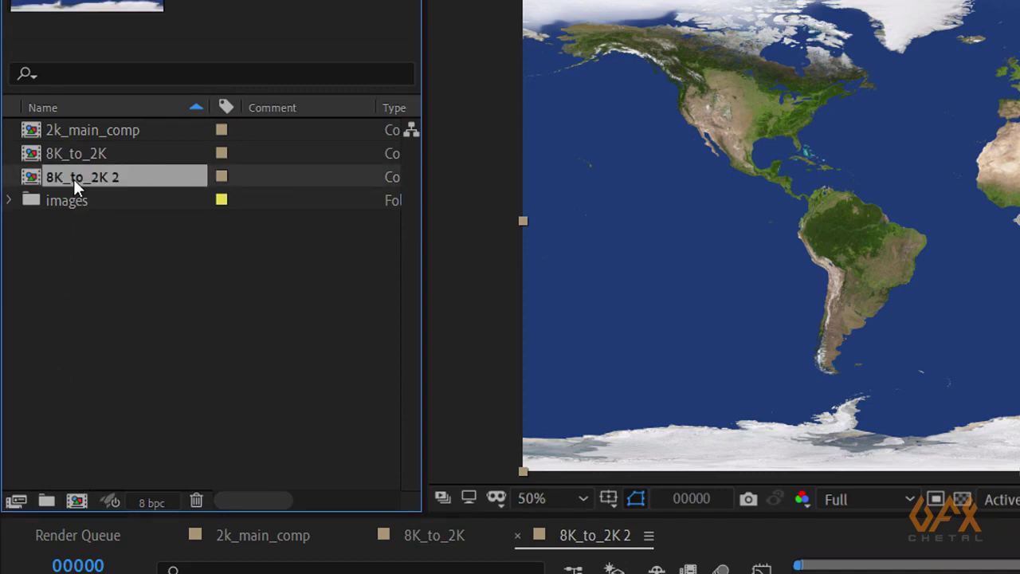
pyautogui.press('Return')
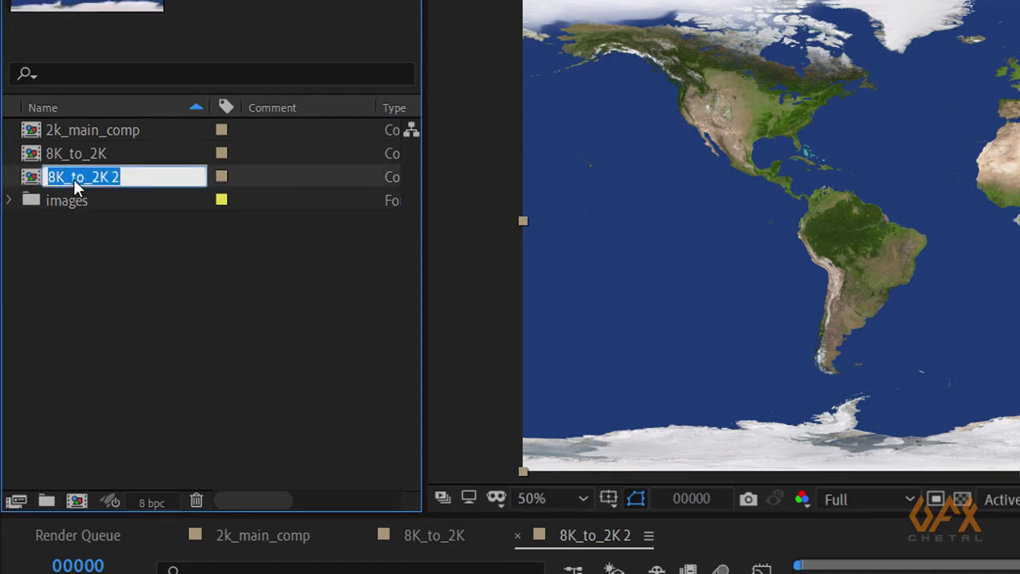
pyautogui.write('zoom_window')
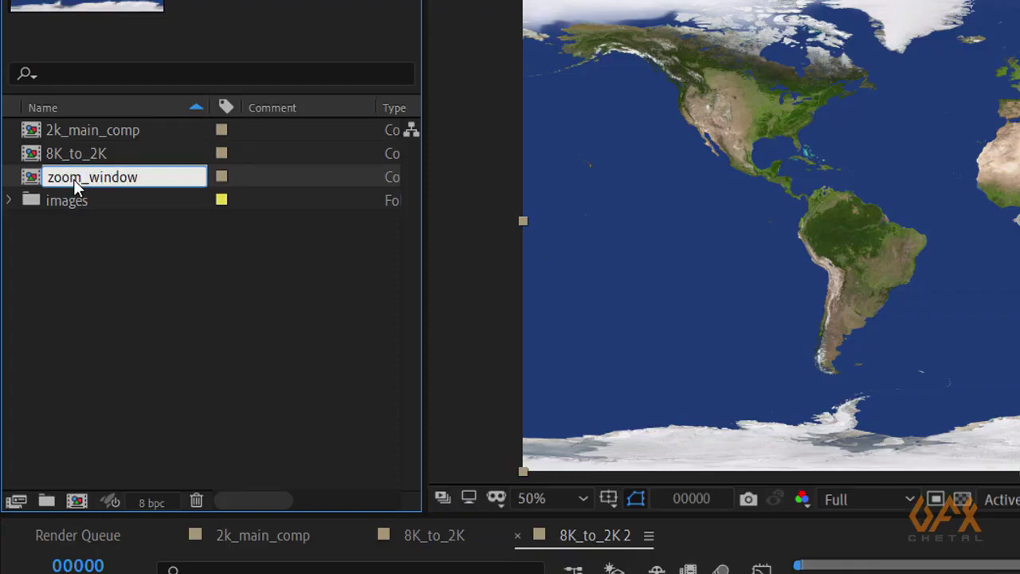
pyautogui.press('Return')
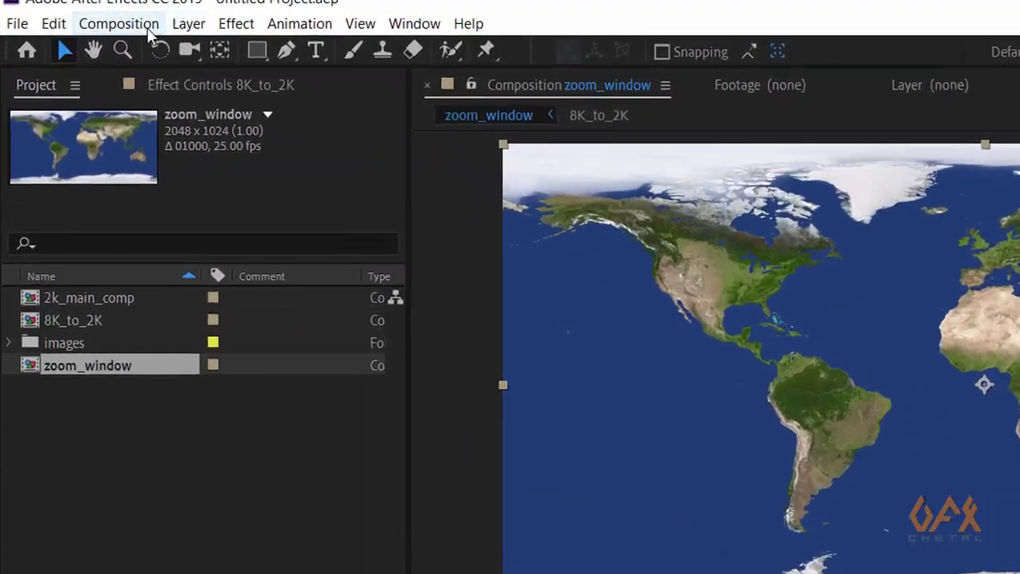
# - Set the zoom_window composition's width and height to 300 px each in its composition settings
pyautogui.click(80, 22)
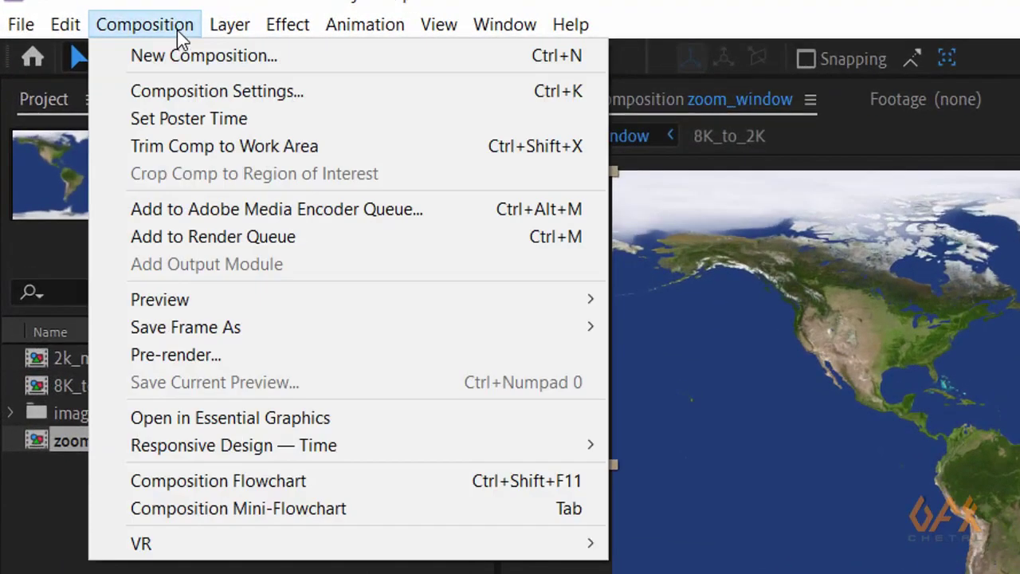
pyautogui.click(216, 89)
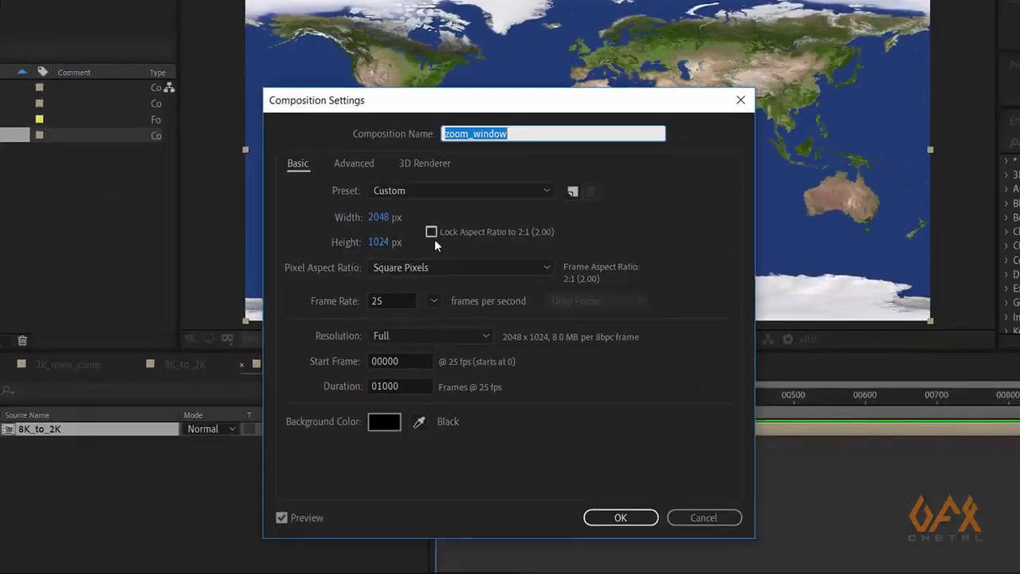
pyautogui.click(377, 218)
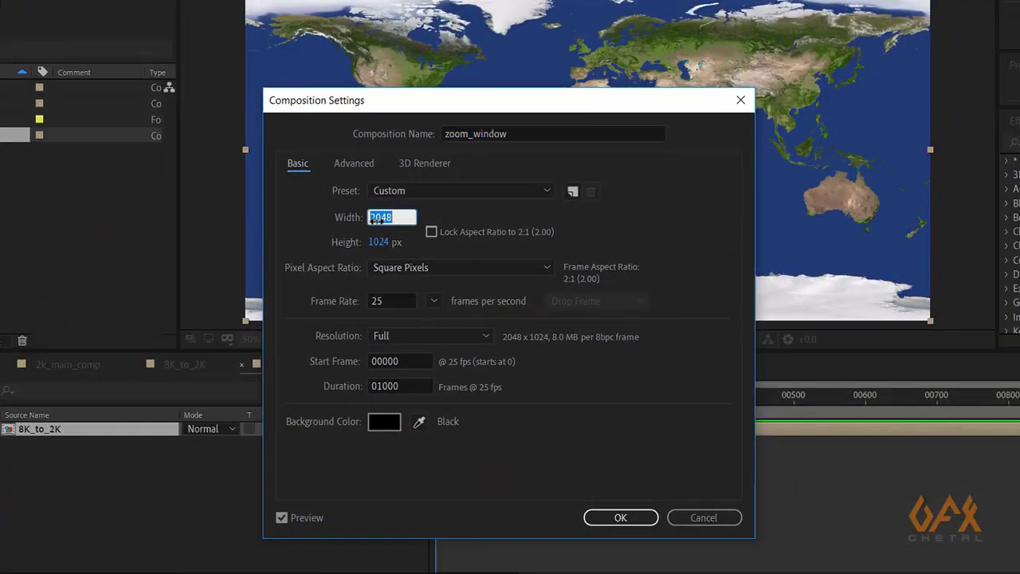
pyautogui.write('300')
pyautogui.click(379, 242)
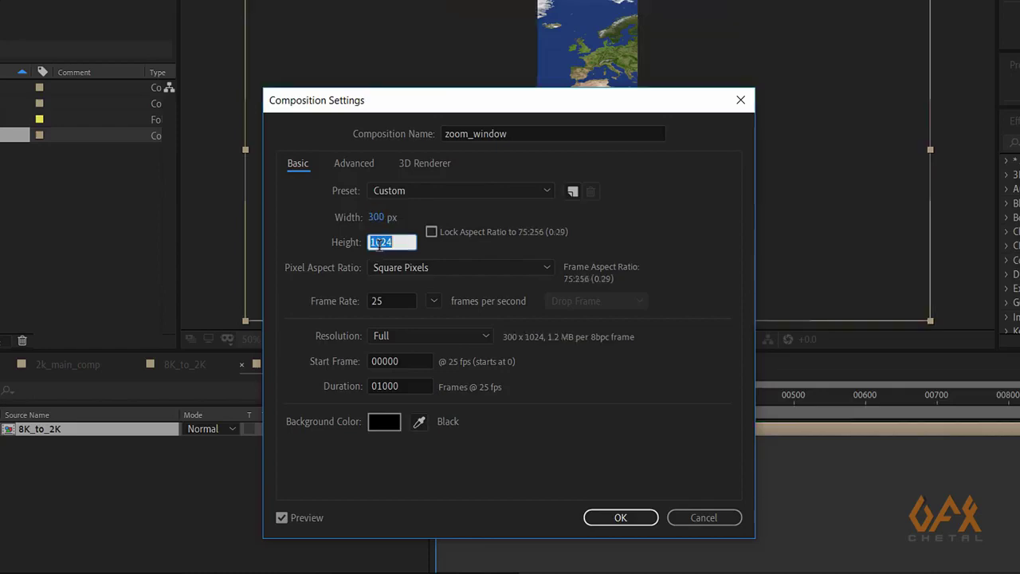
pyautogui.write('300')
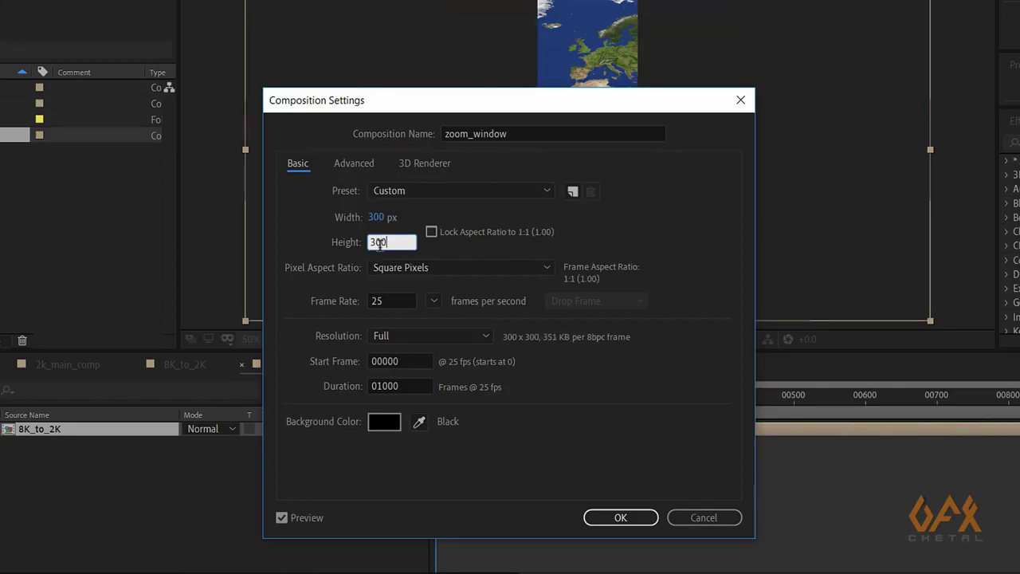
pyautogui.press('Return')
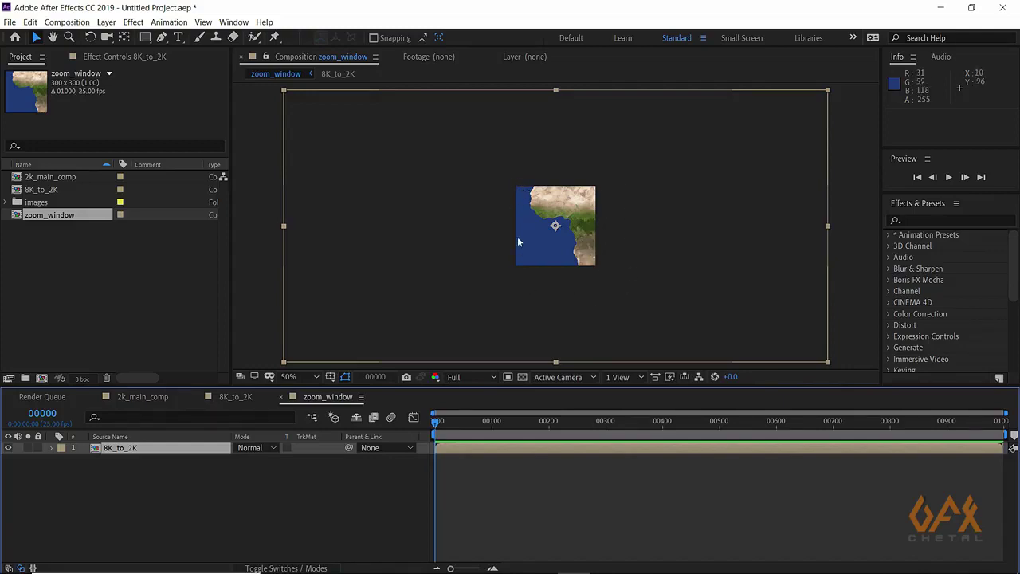
# - Create a new 300 x 300 px composition named navigator with nothing nested in it
pyautogui.click(70, 293)
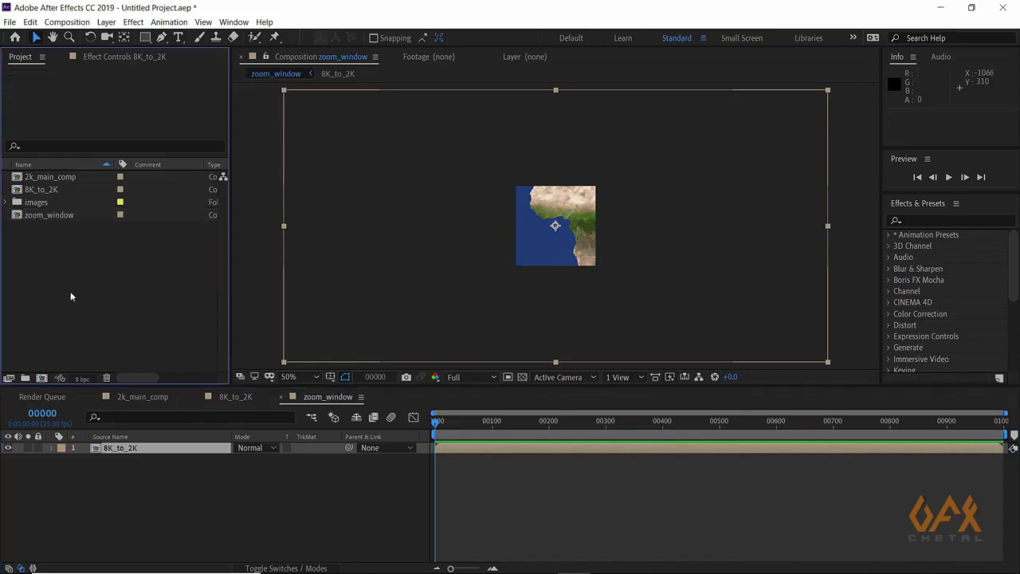
pyautogui.click(146, 398)
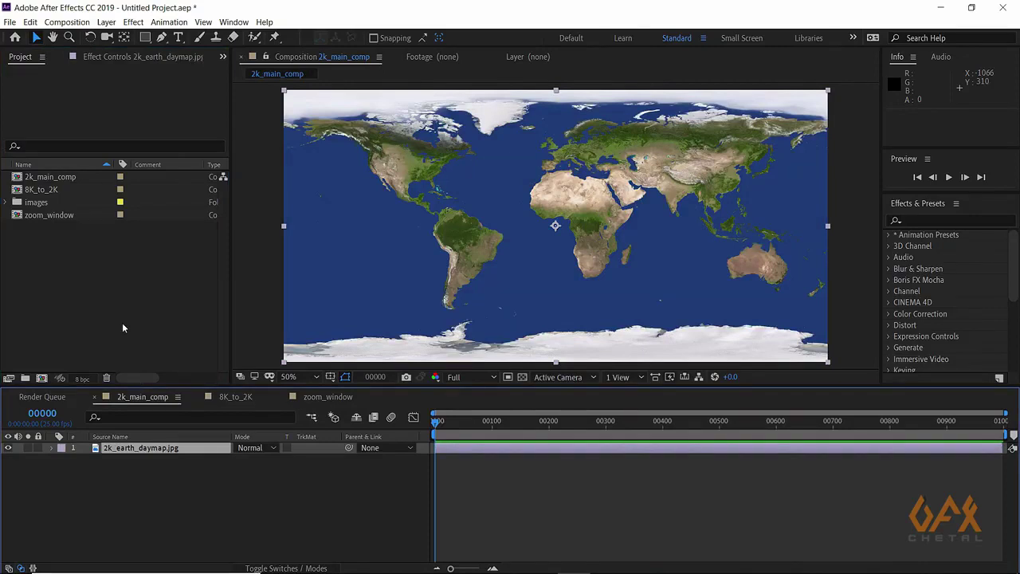
pyautogui.click(100, 278)
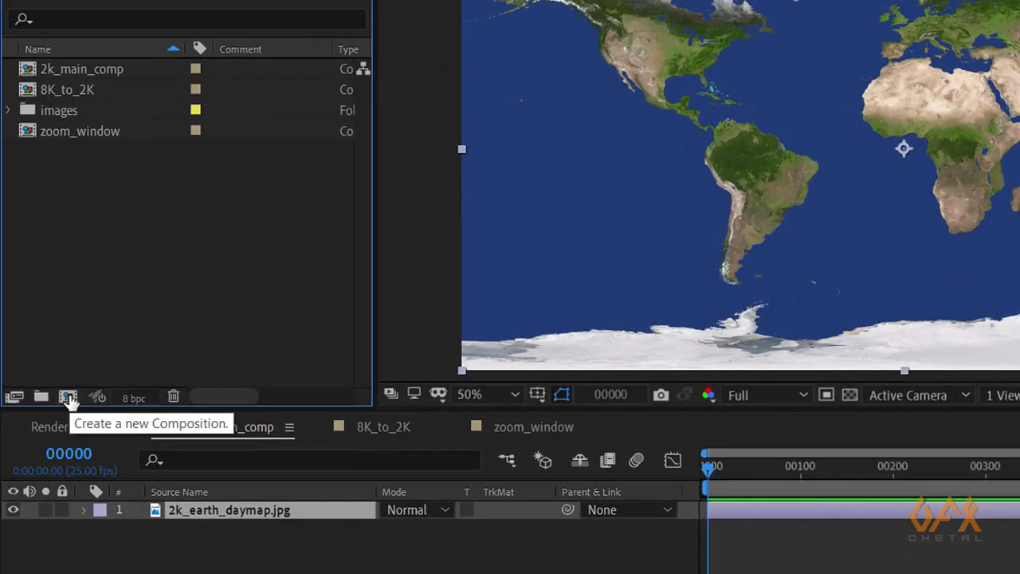
pyautogui.click(68, 397)
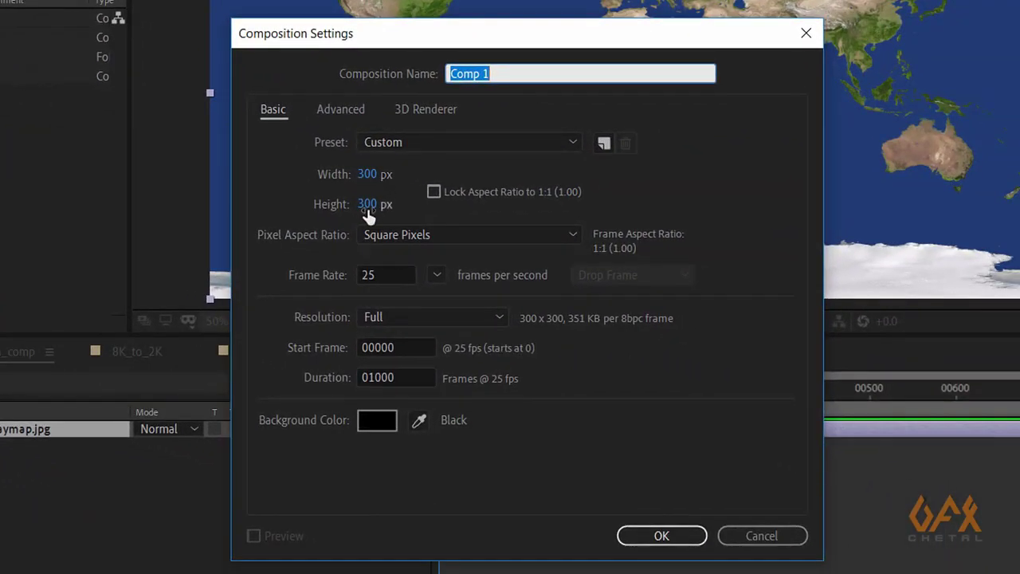
pyautogui.click(503, 72)
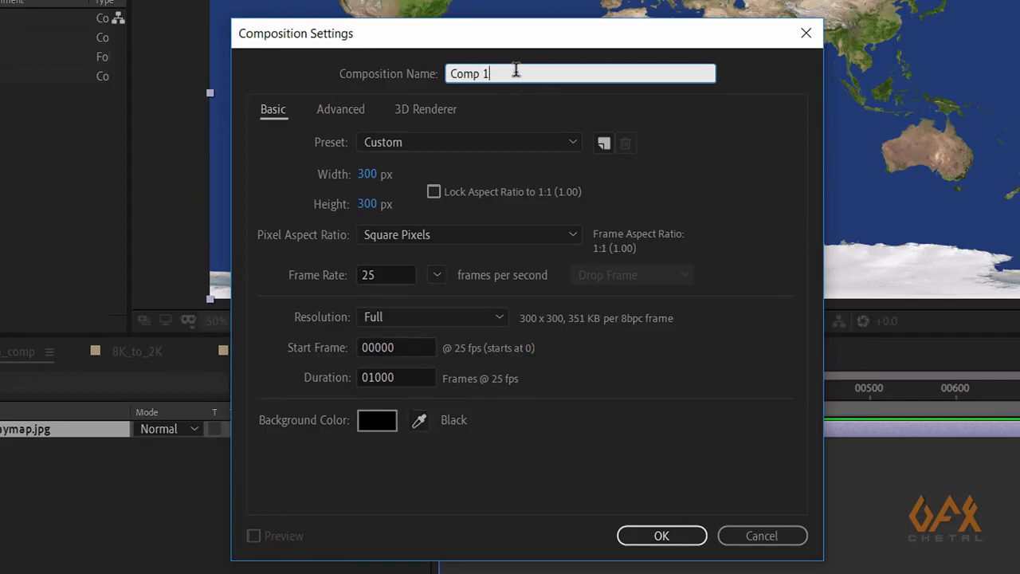
pyautogui.moveTo(517, 72); pyautogui.dragTo(438, 74)
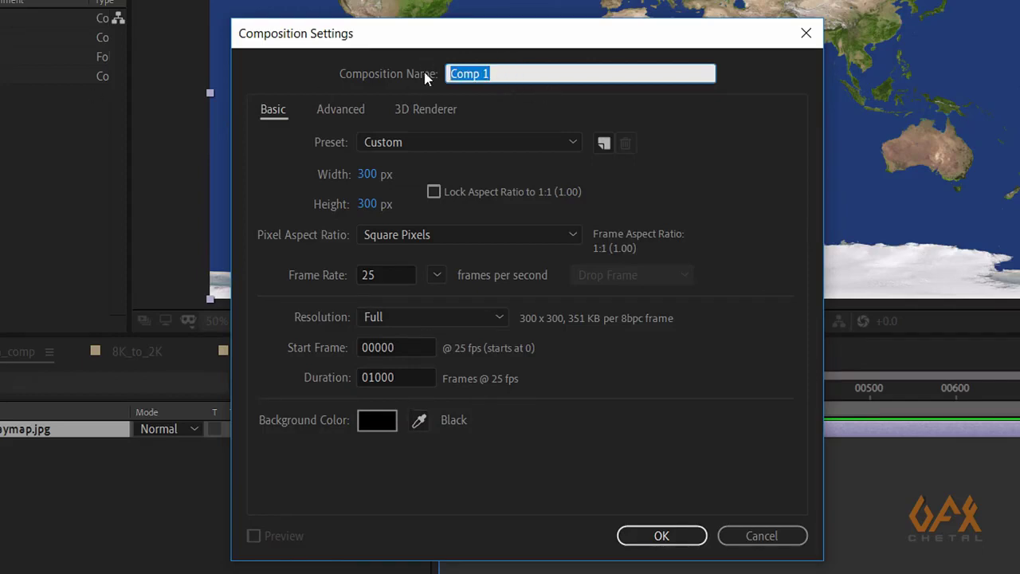
pyautogui.write('navigator')
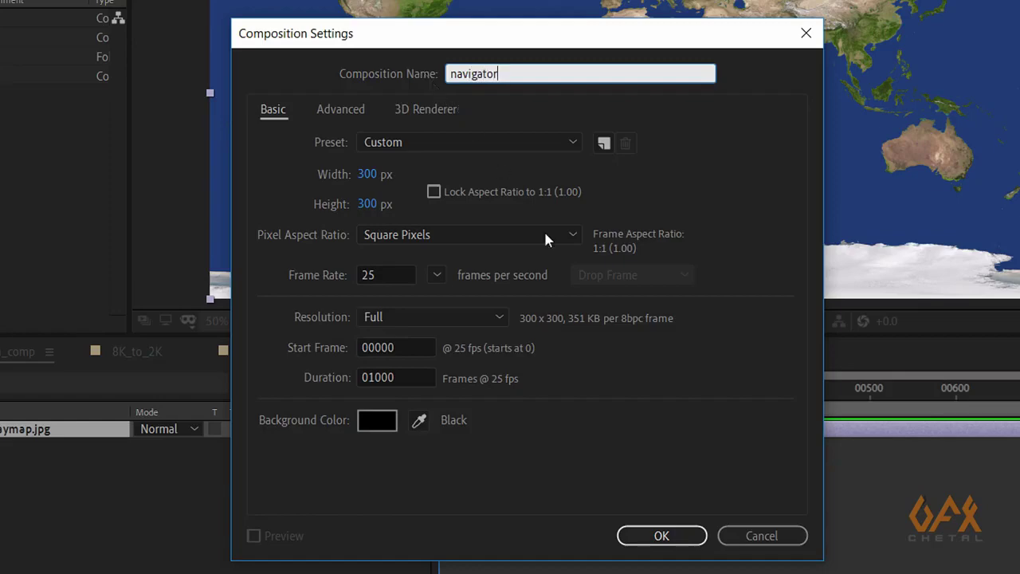
pyautogui.click(663, 535)
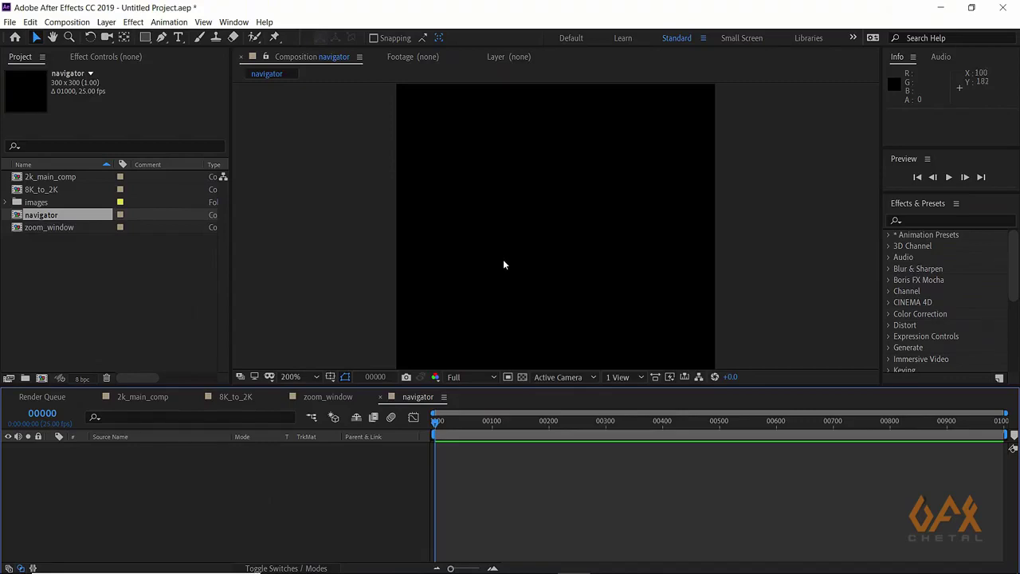
# - Add a red 300 x 300 px solid layer to the navigator composition and set its opacity to 40%
pyautogui.press(',')
pyautogui.press('.')
pyautogui.click(105, 22)
pyautogui.moveTo(109, 35)
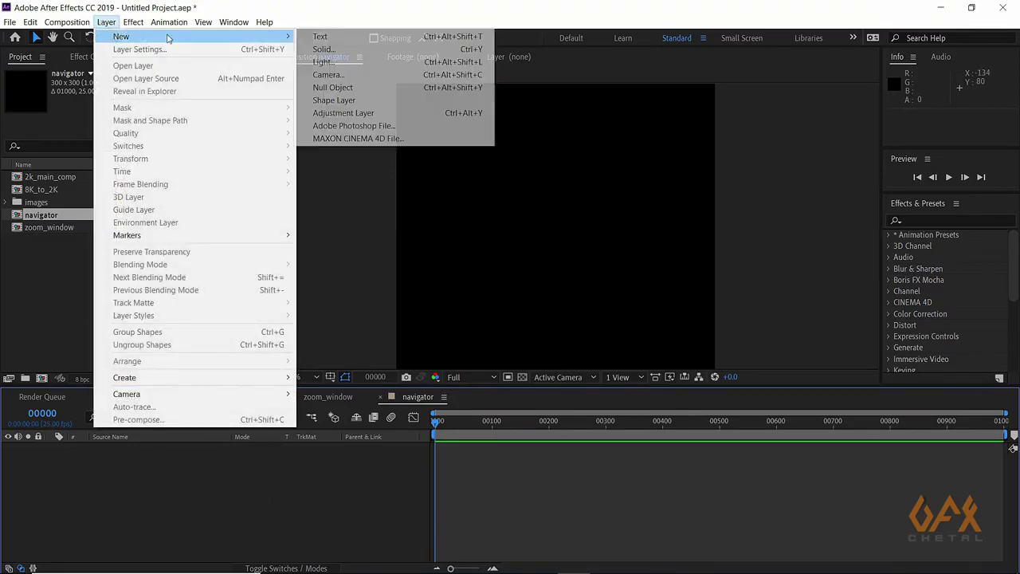
pyautogui.click(323, 50)
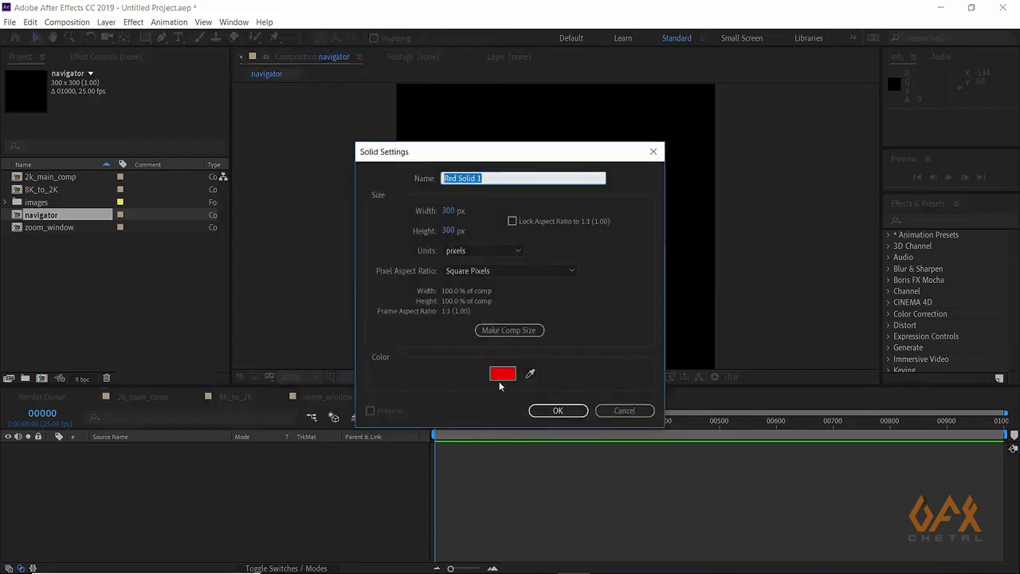
pyautogui.click(547, 413)
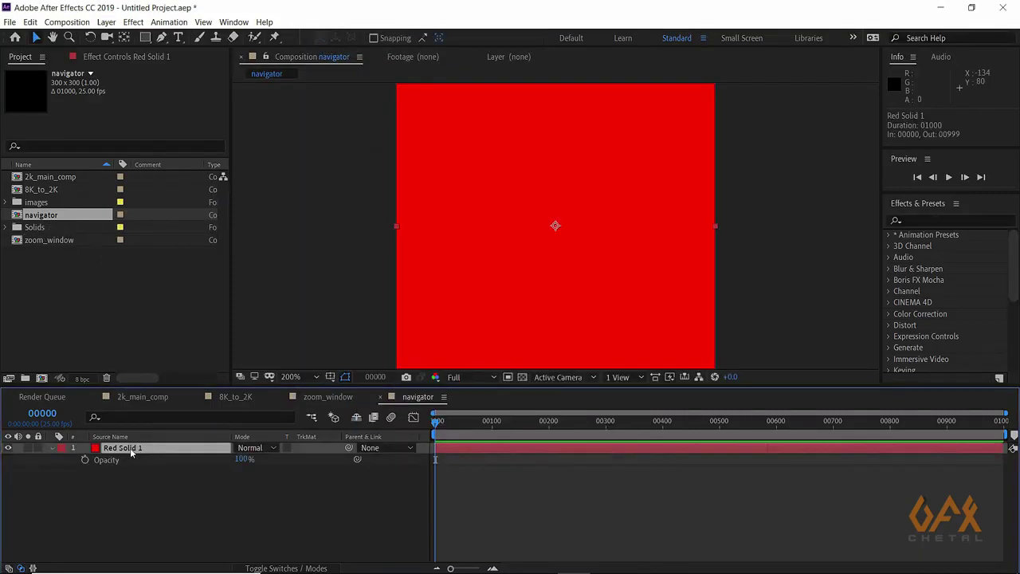
pyautogui.click(241, 461)
pyautogui.write('40')
pyautogui.press('Return')
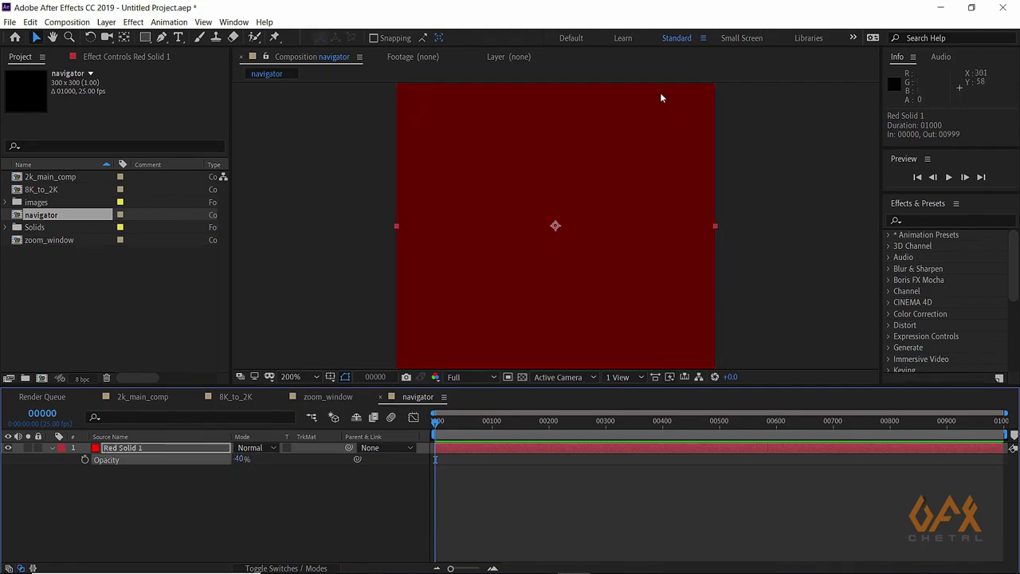
# - Nest the navigator composition in 2k_main_comp as a layer above 2k_earth_daymap.jpg
pyautogui.click(135, 397)
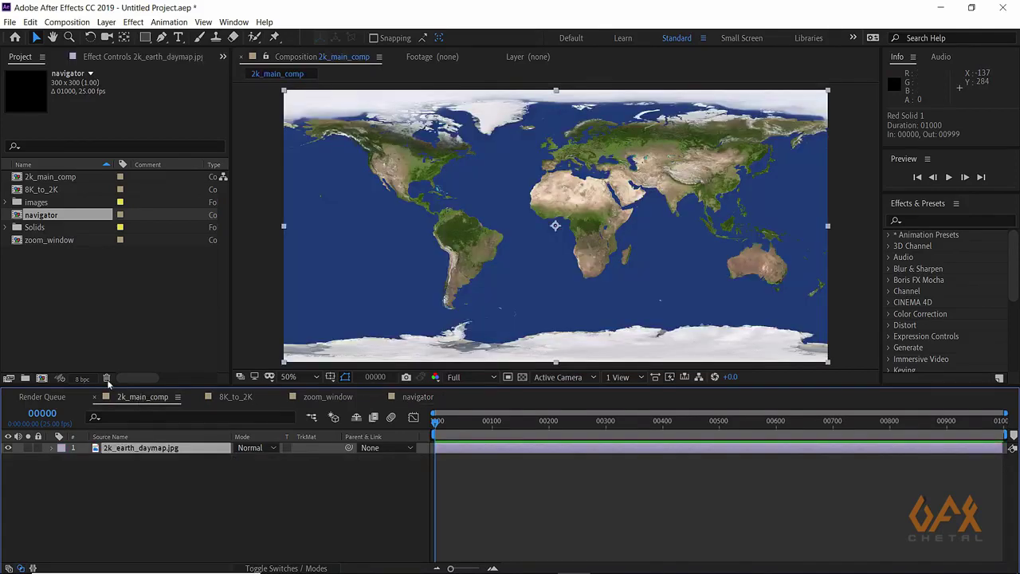
pyautogui.moveTo(16, 217); pyautogui.dragTo(167, 451)
pyautogui.press('.')
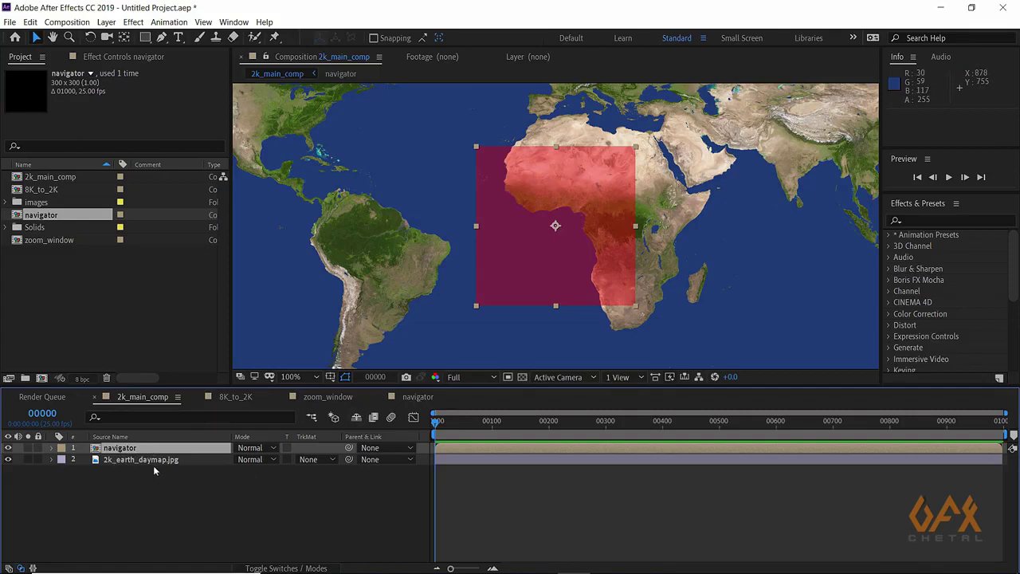
pyautogui.scroll(-2, 438, 249)
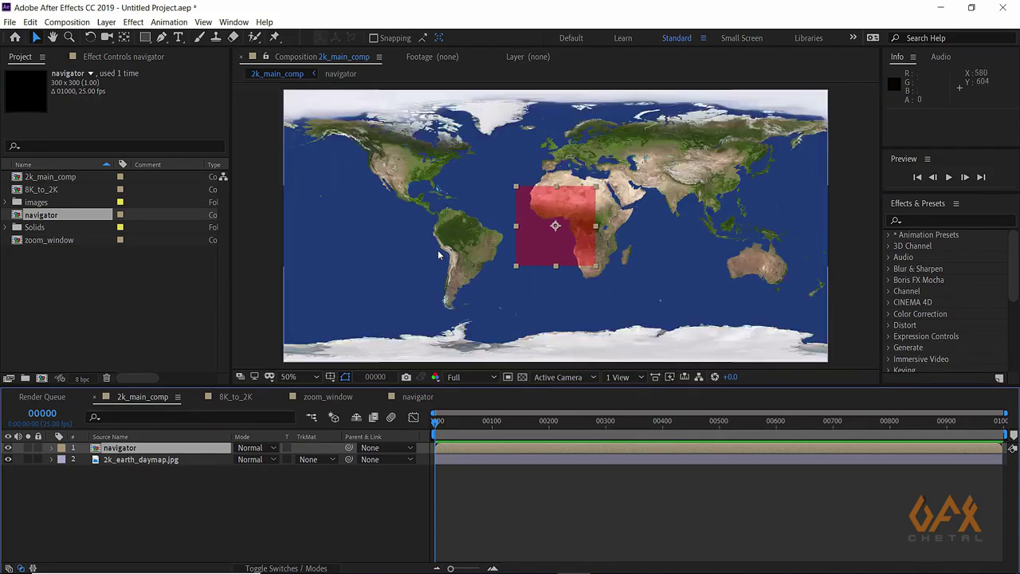
# - Try moving the navigator layer about 196 px east over Africa in 2k_main_comp and undo the move
pyautogui.click(136, 474)
pyautogui.moveTo(533, 241); pyautogui.dragTo(588, 245)
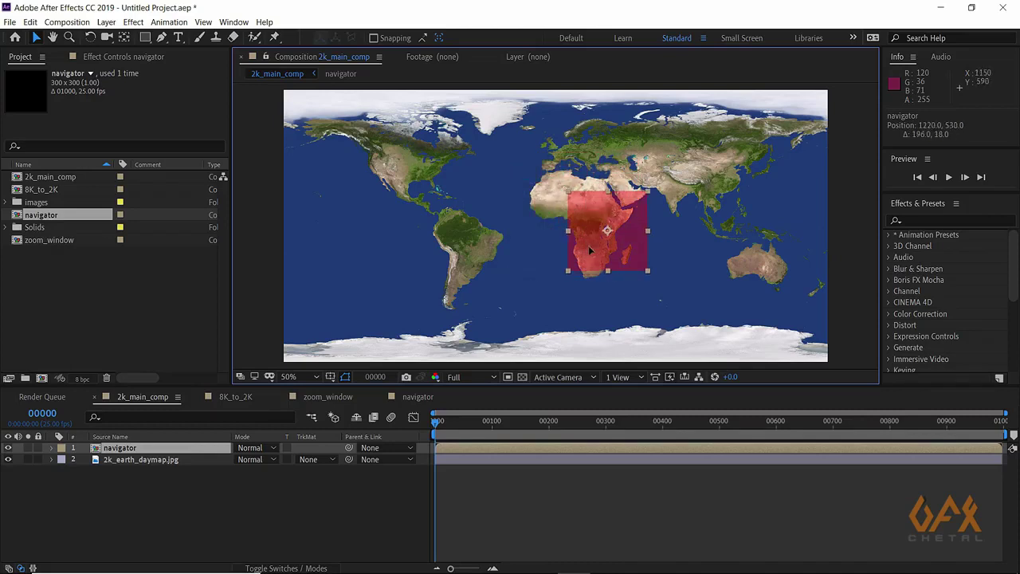
pyautogui.hotkey('ctrl', 'z')
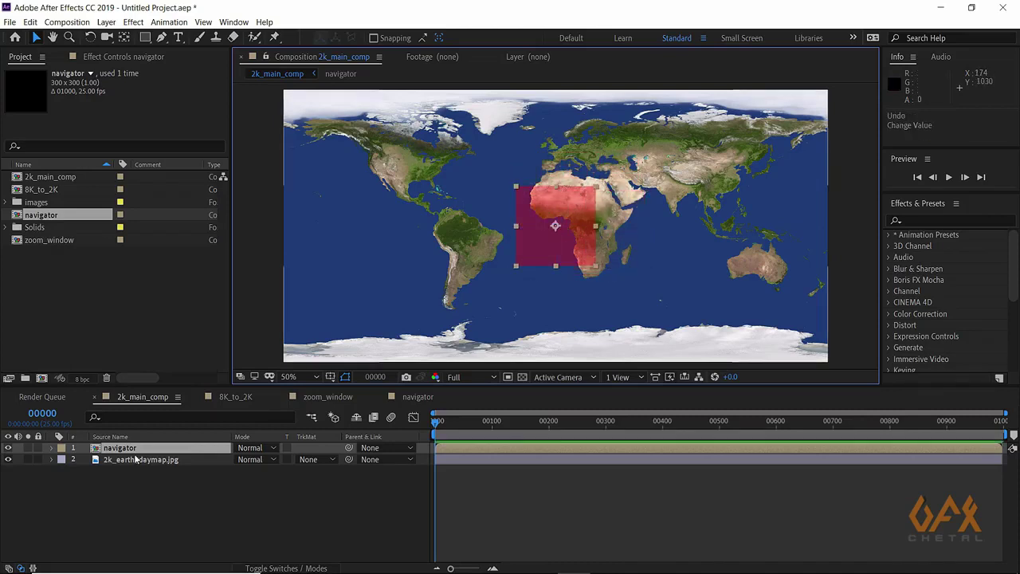
# - Try shifting the 8K_to_2K layer about 76 px westward inside zoom_window and undo the shift
pyautogui.click(323, 399)
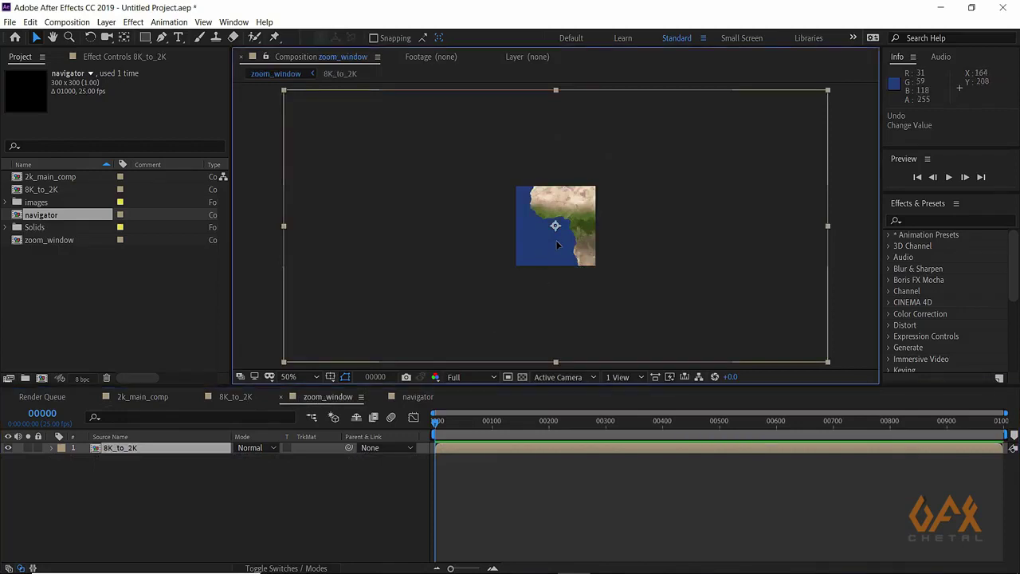
pyautogui.moveTo(558, 247)
pyautogui.mouseDown()
pyautogui.moveTo(519, 248)
pyautogui.moveTo(566, 247)
pyautogui.moveTo(538, 246)
pyautogui.mouseUp()
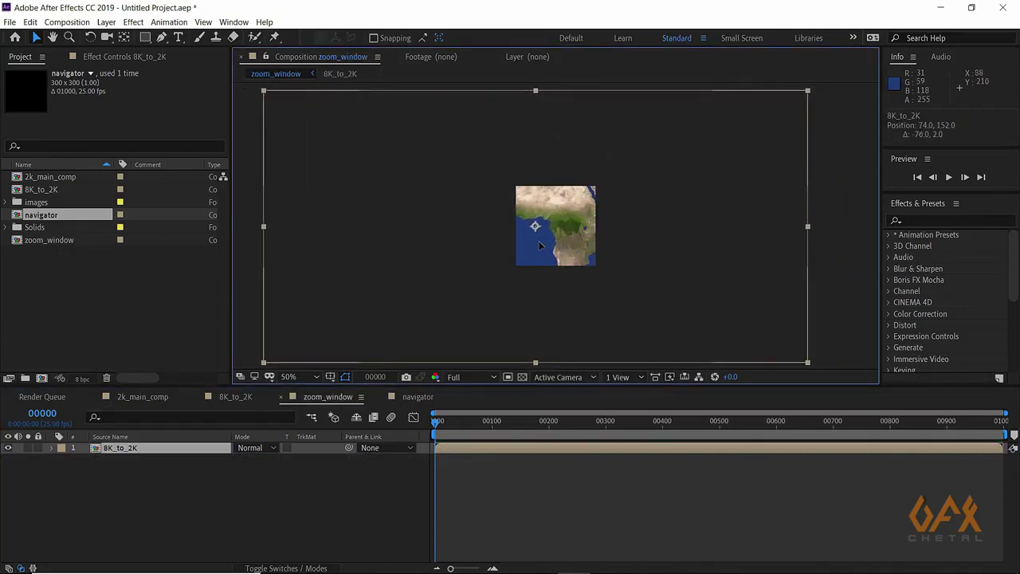
pyautogui.hotkey('ctrl', 'z')
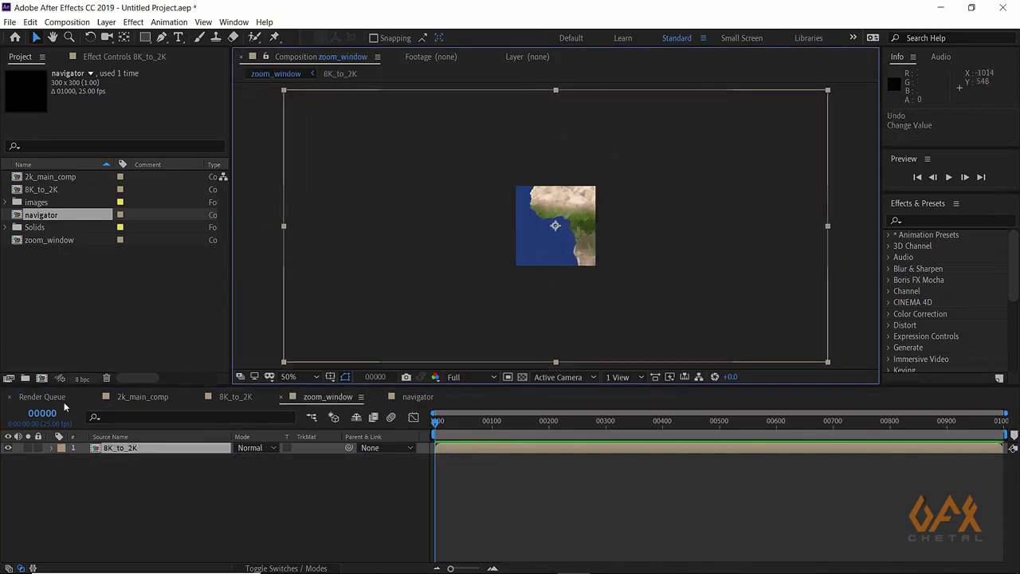
# - Try moving the navigator layer in 2k_main_comp east and then north to about 1185, 440, and undo both moves
pyautogui.click(138, 396)
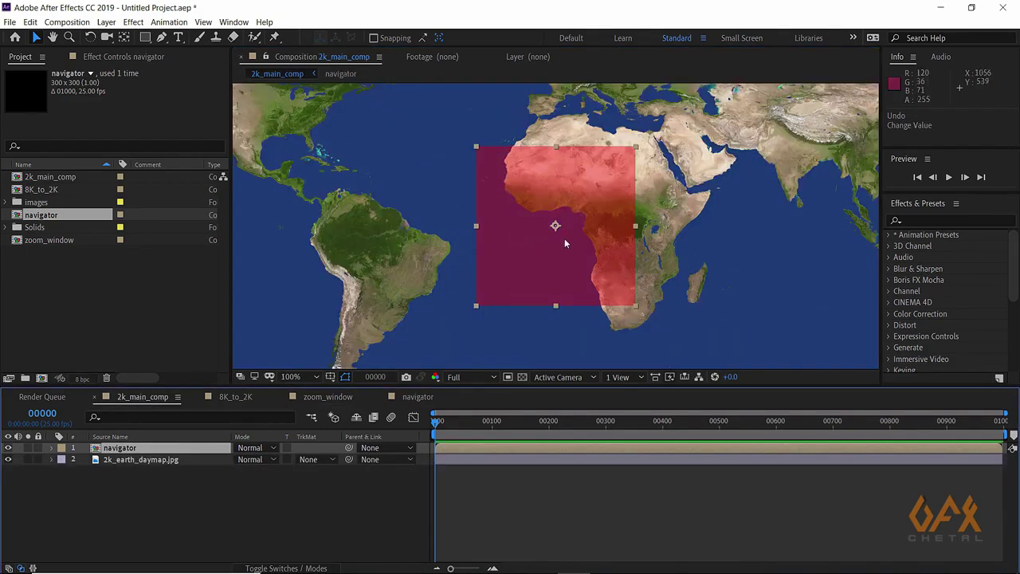
pyautogui.click(550, 246)
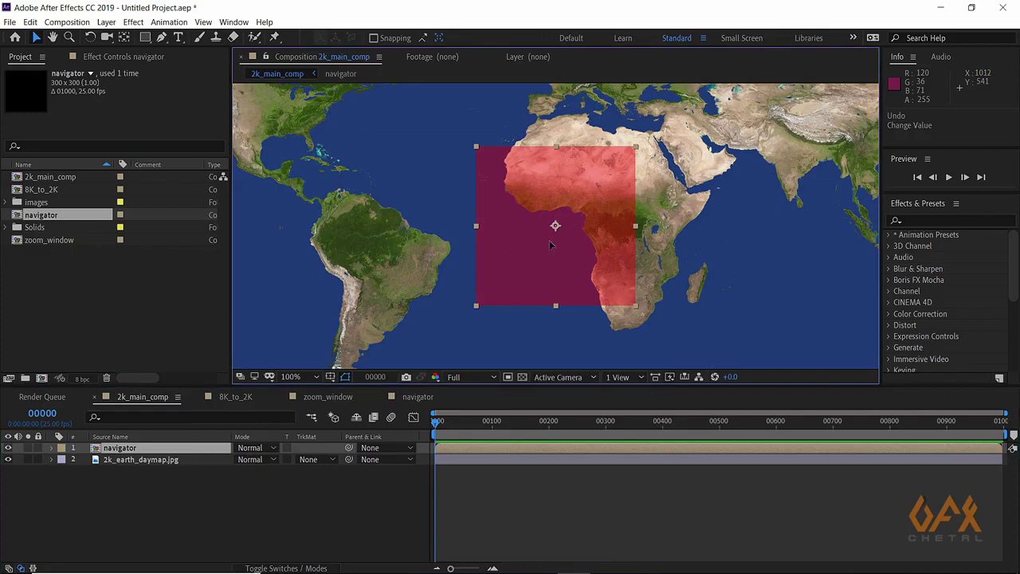
pyautogui.moveTo(549, 245); pyautogui.dragTo(635, 246)
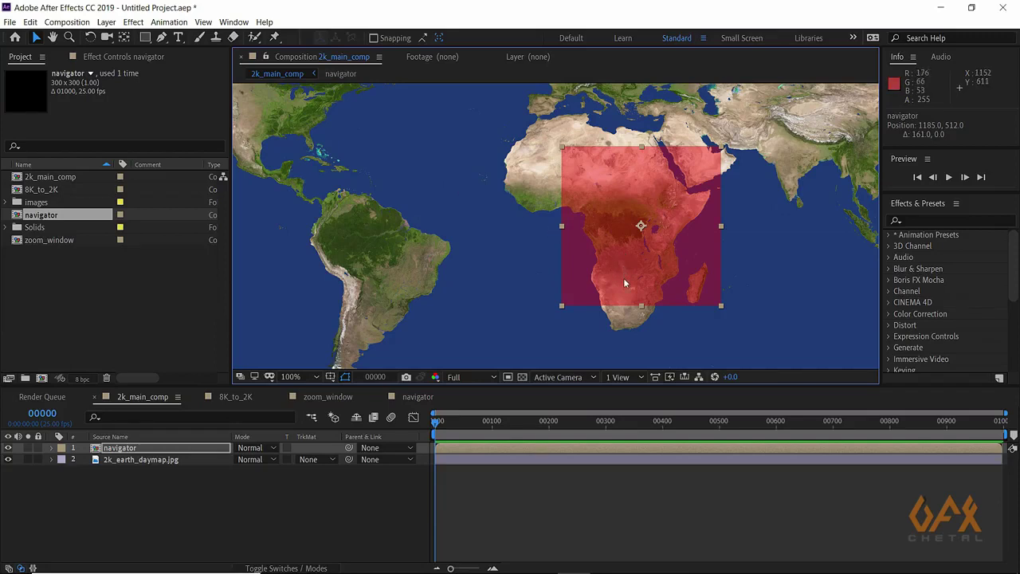
pyautogui.moveTo(625, 282); pyautogui.dragTo(624, 238)
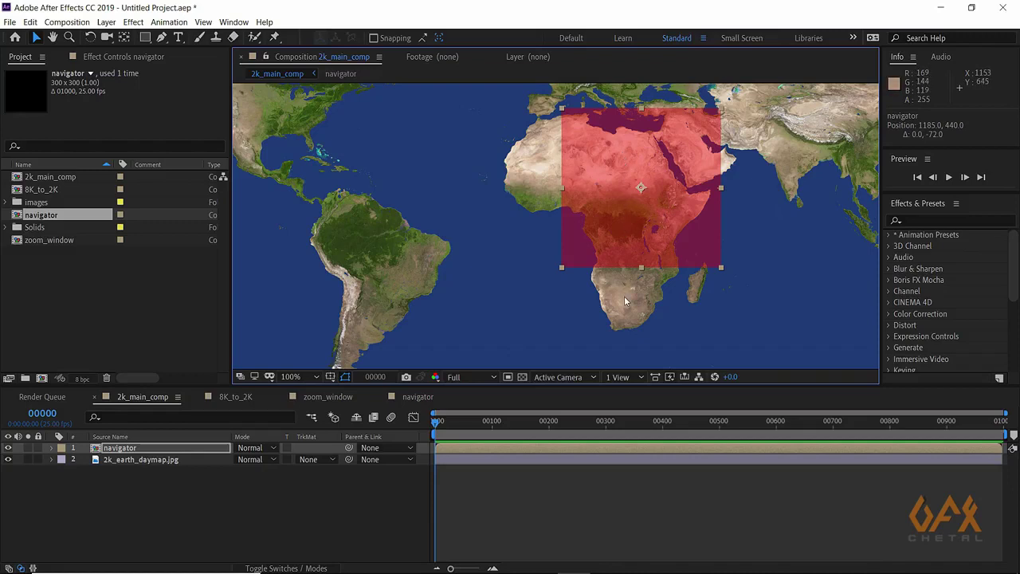
pyautogui.hotkey('ctrl', 'z')
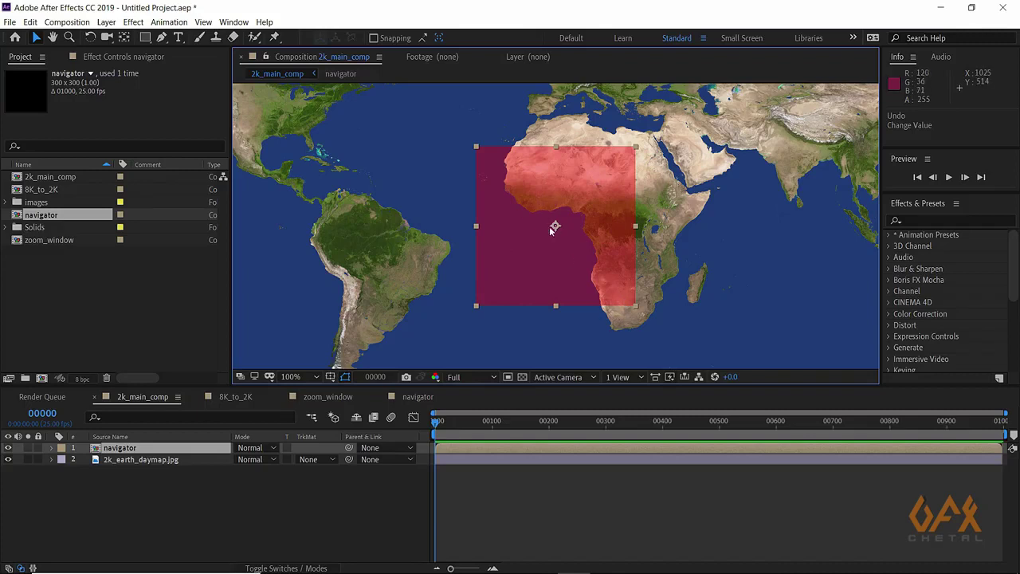
# - Try offsetting the anchor point of the 8K_to_2K layer in zoom_window to about 1246, 512
pyautogui.click(315, 400)
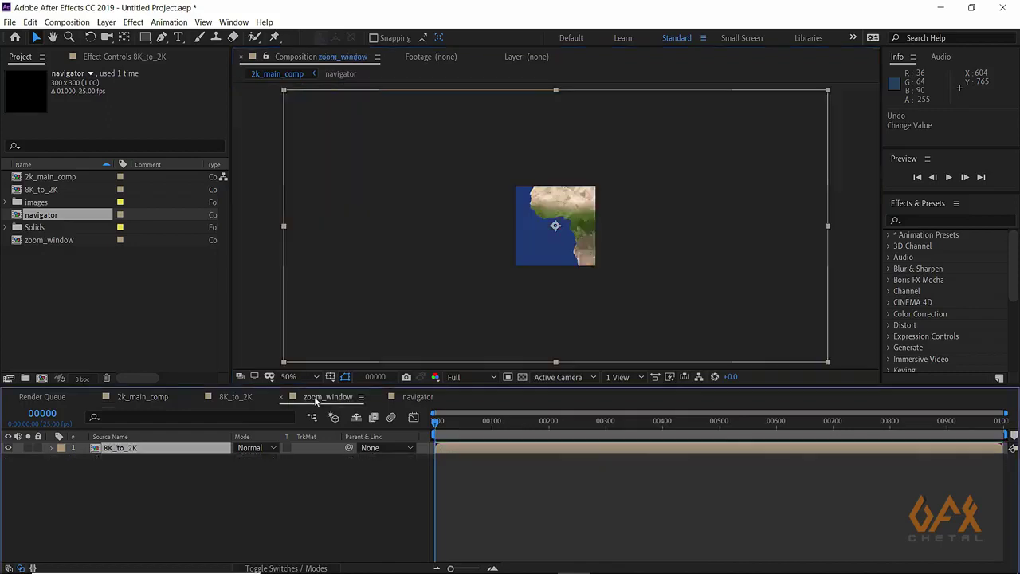
pyautogui.click(136, 450)
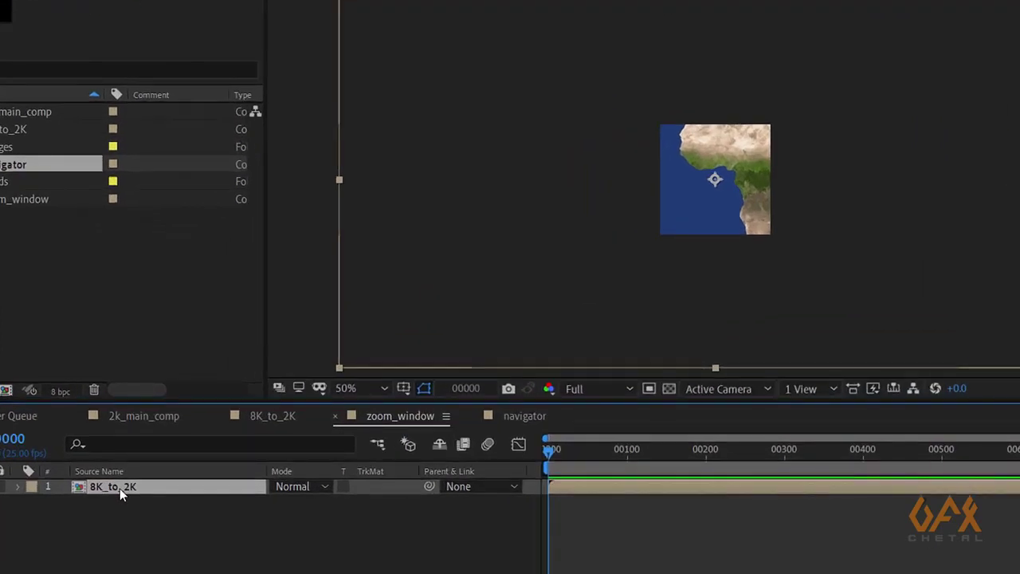
pyautogui.press('a')
pyautogui.moveTo(279, 512); pyautogui.dragTo(482, 502)
pyautogui.press(',')
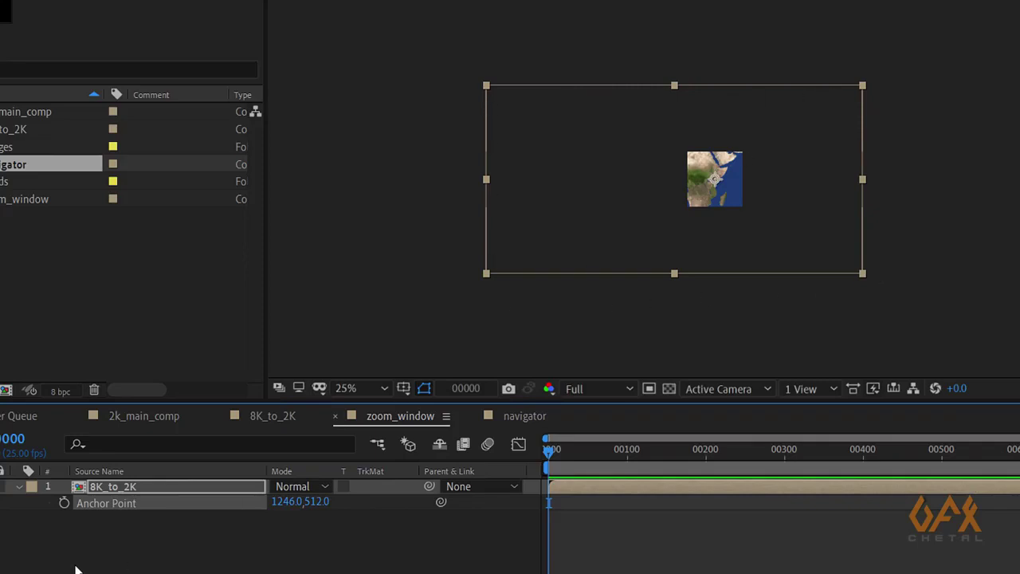
# - Show the 8K_to_2K layer's Position alongside its Anchor Point, and reset the anchor point
pyautogui.click(111, 489)
pyautogui.hotkey('shift', 'p')
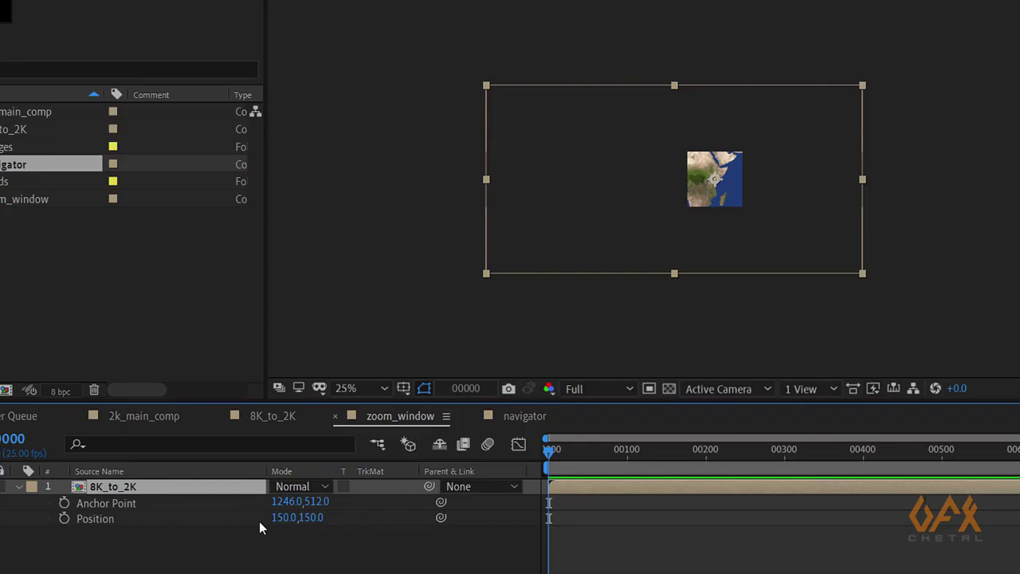
pyautogui.scroll(2, 713, 180)
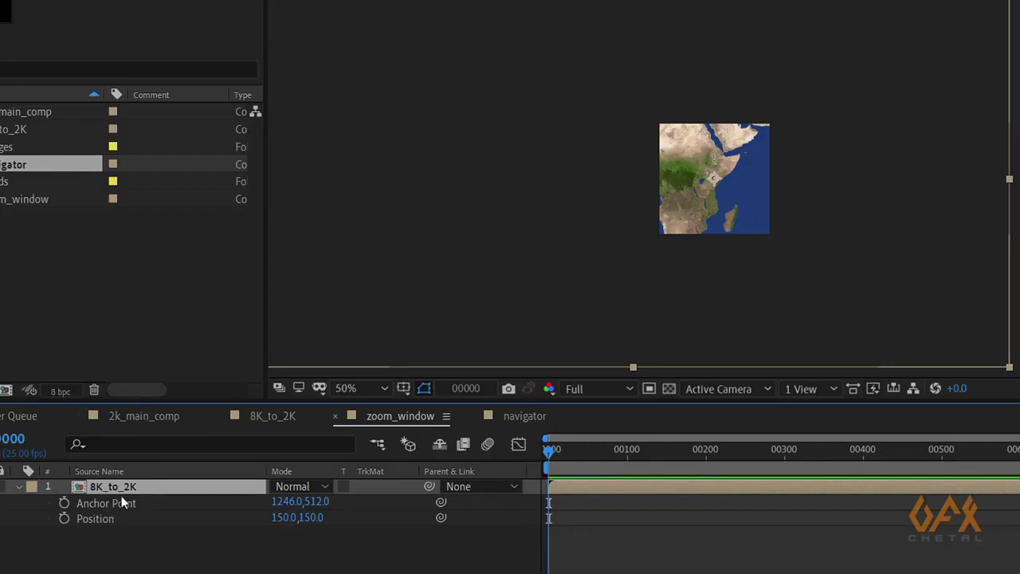
pyautogui.click(165, 504)
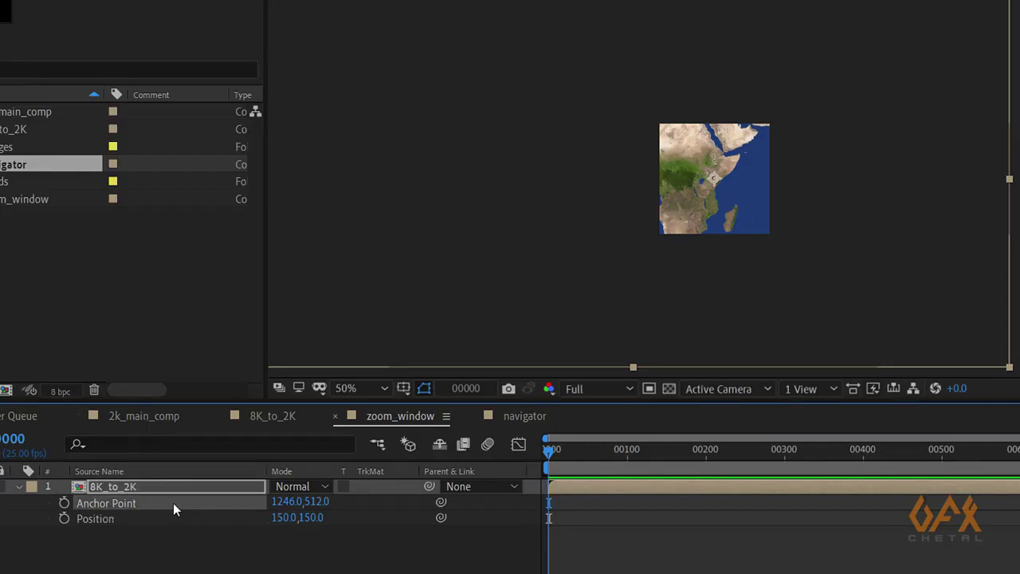
pyautogui.rightClick(178, 499)
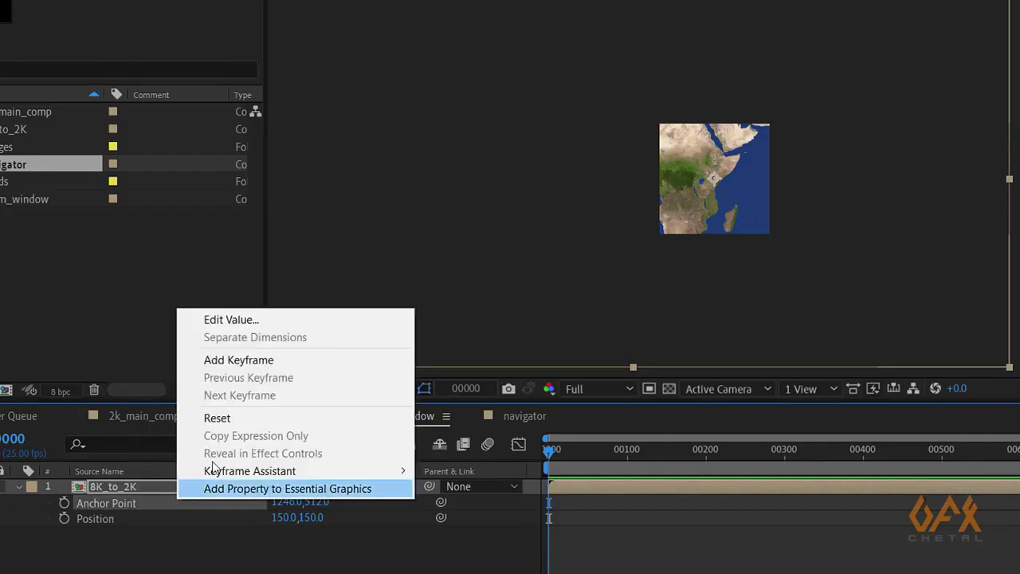
pyautogui.click(223, 419)
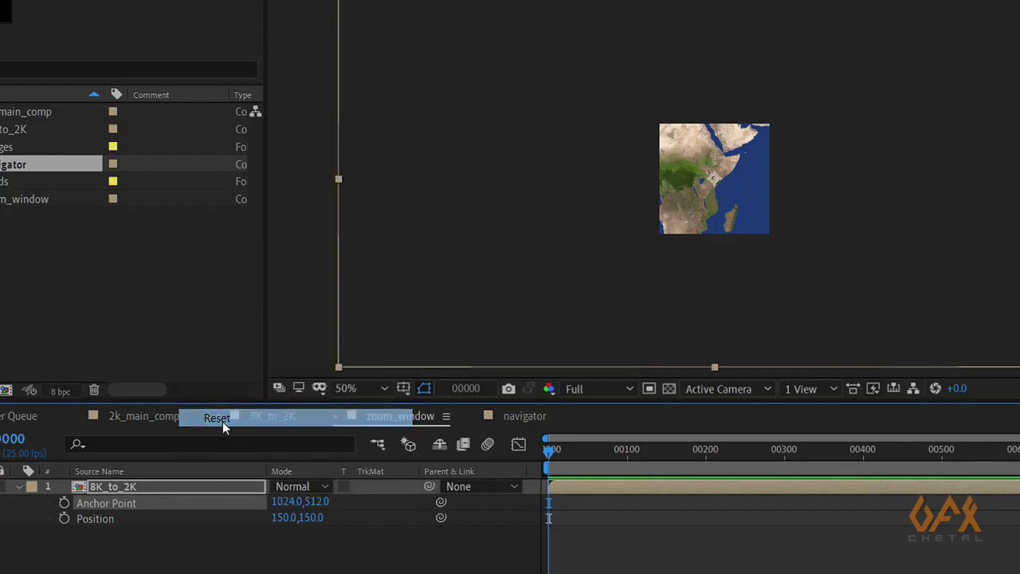
# - Reveal the navigator layer's Position in 2k_main_comp and only the Anchor Point of the 8K_to_2K layer in zoom_window
pyautogui.click(137, 415)
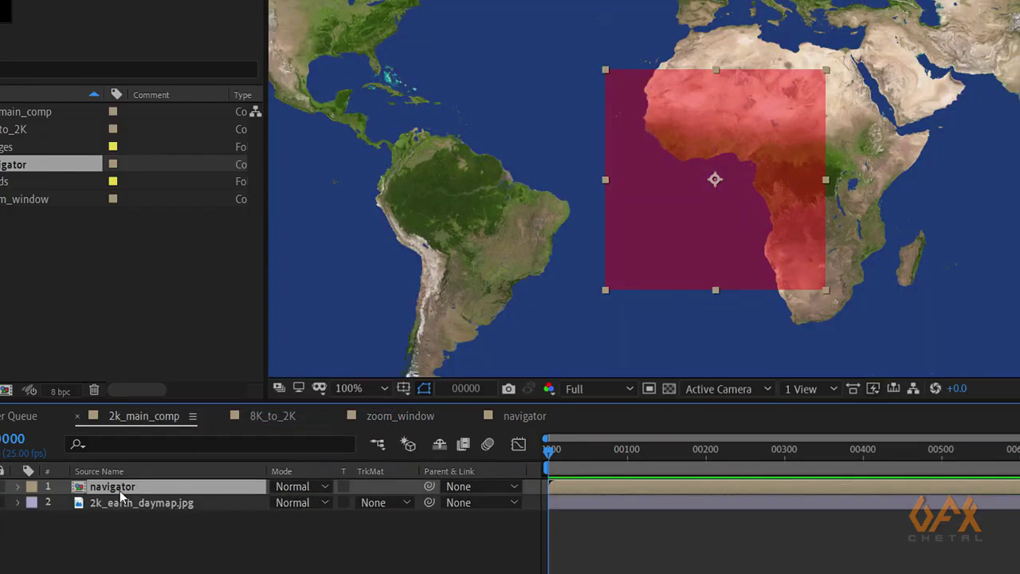
pyautogui.press('p')
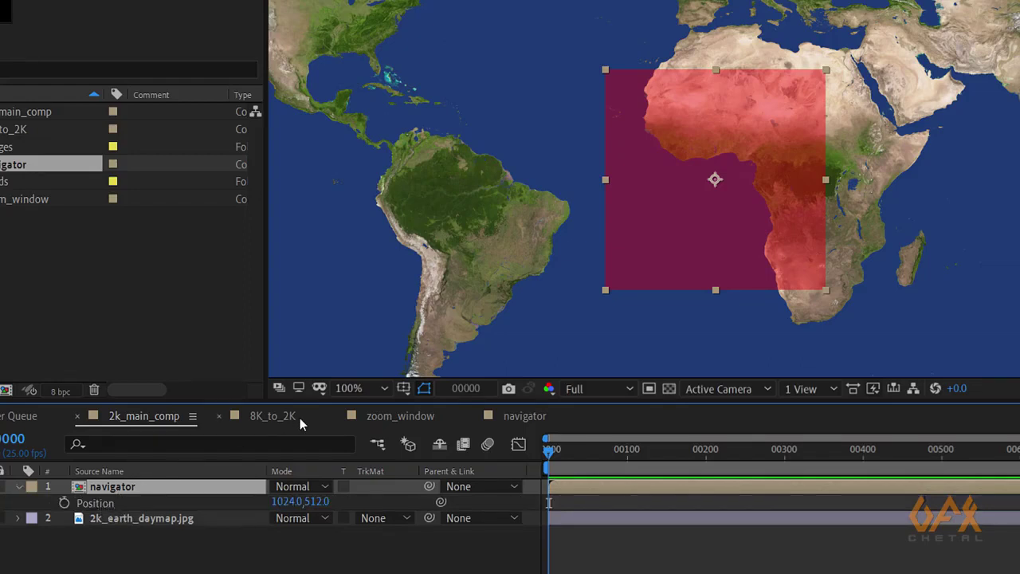
pyautogui.click(403, 418)
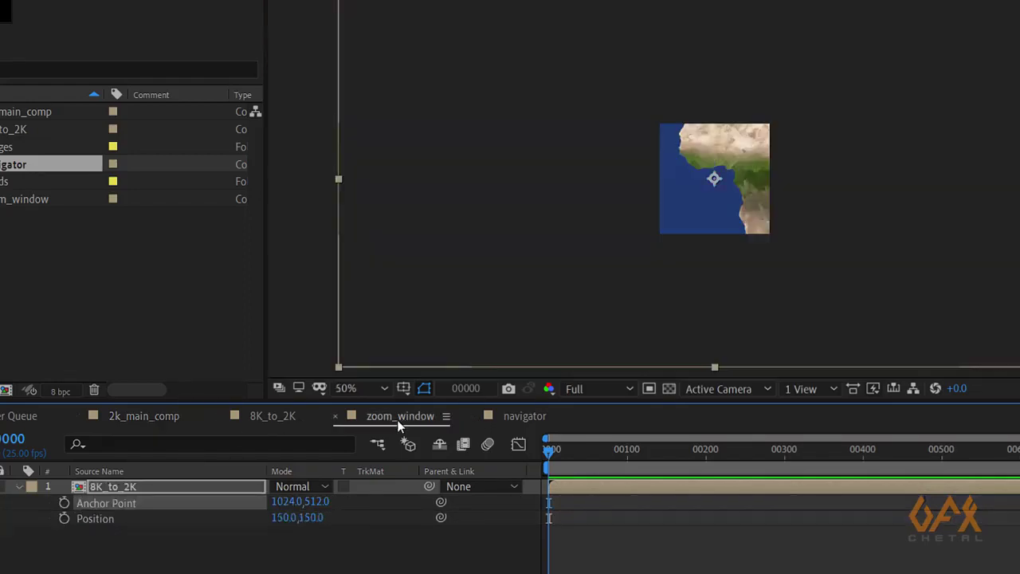
pyautogui.click(127, 505)
pyautogui.click(130, 487)
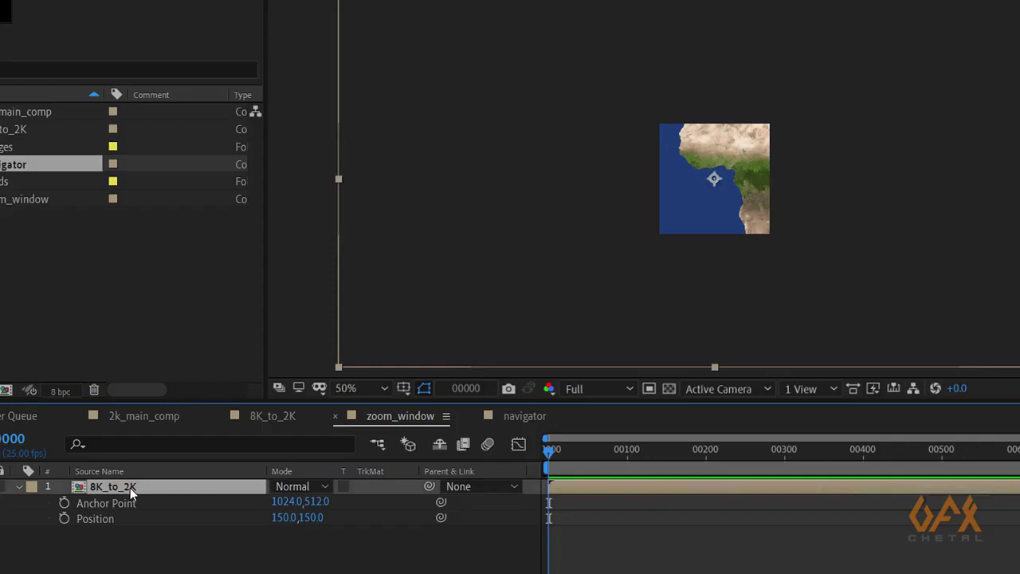
pyautogui.press('u')
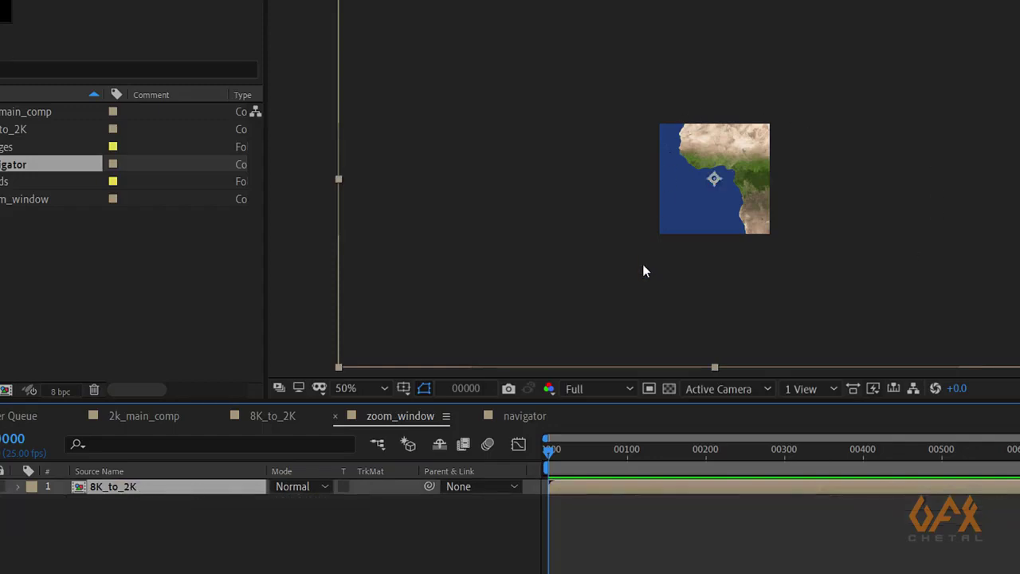
pyautogui.press('a')
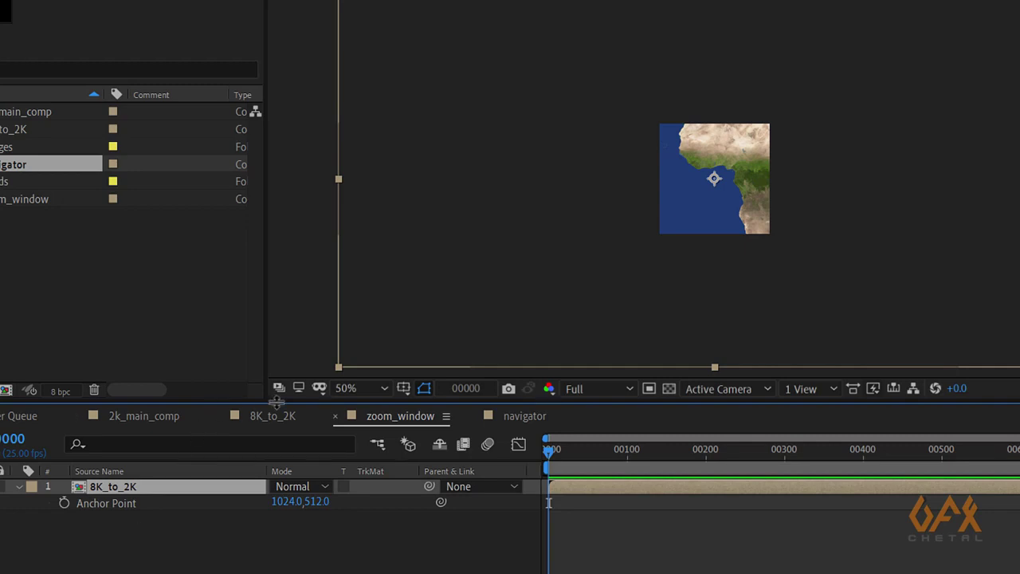
# - Enlarge the timeline area and dock the zoom_window timeline beneath the other comps, with 2k_main_comp shown above it
pyautogui.moveTo(279, 402); pyautogui.dragTo(289, 312)
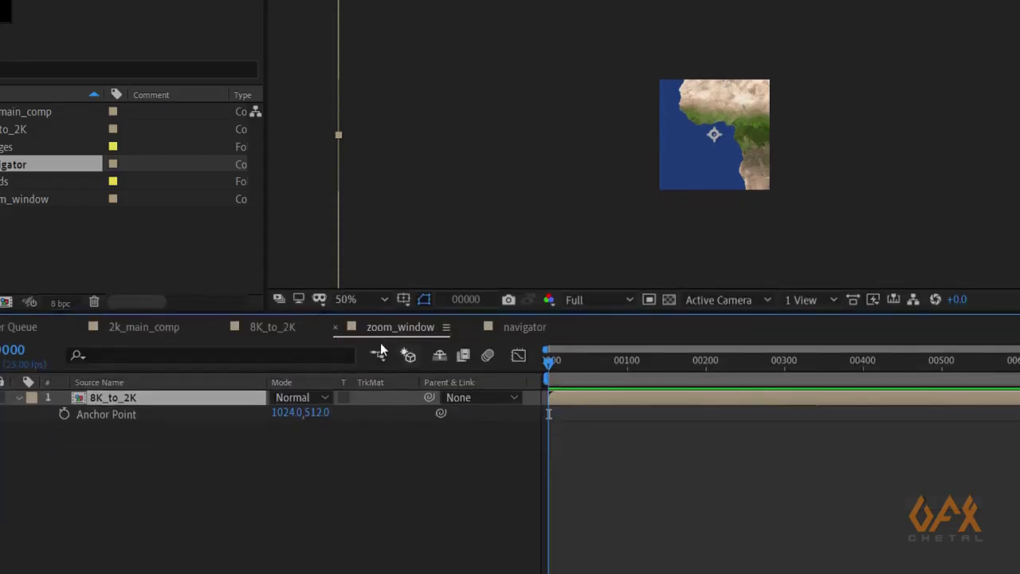
pyautogui.click(144, 327)
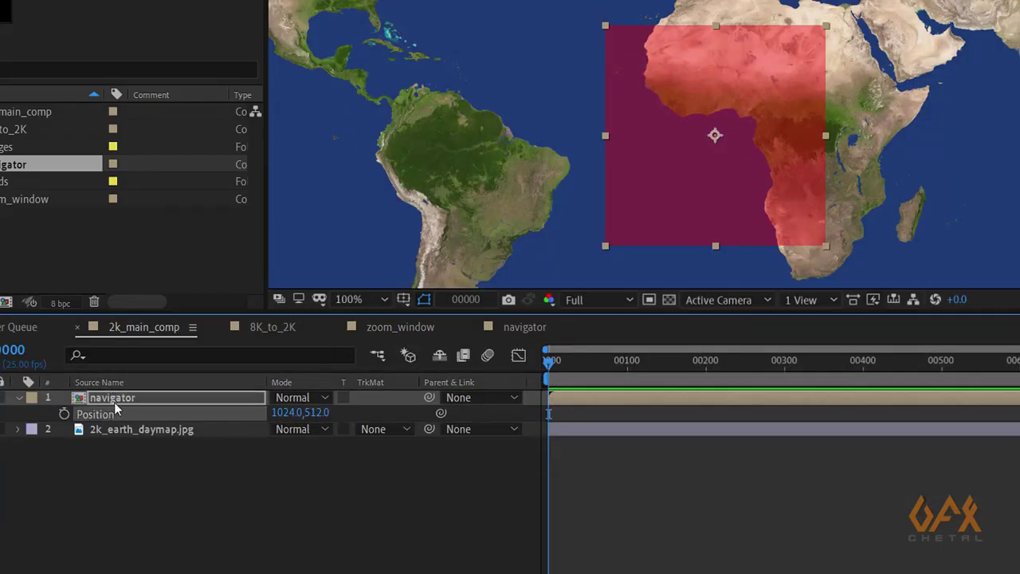
pyautogui.click(405, 328)
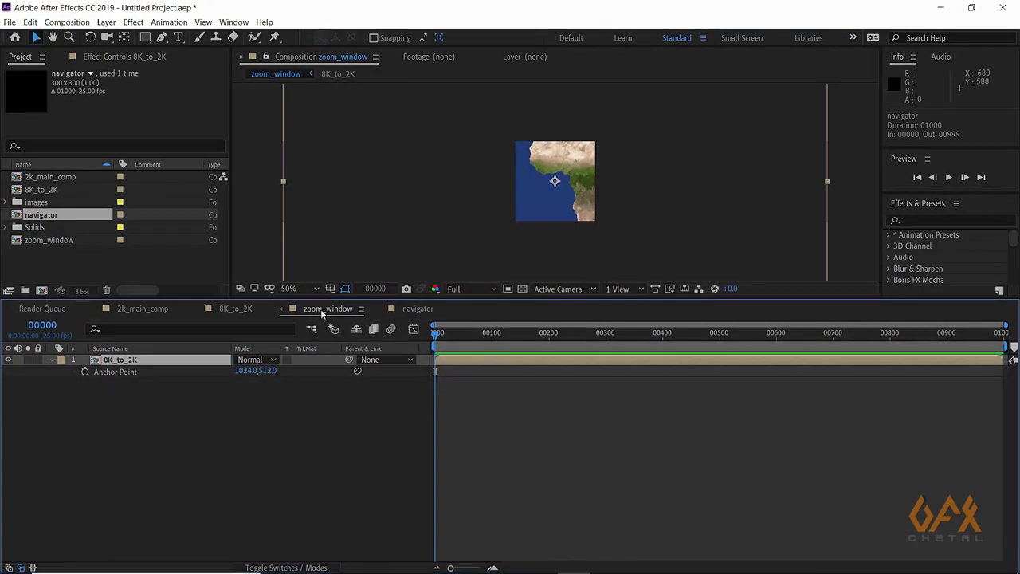
pyautogui.moveTo(322, 313); pyautogui.dragTo(386, 556)
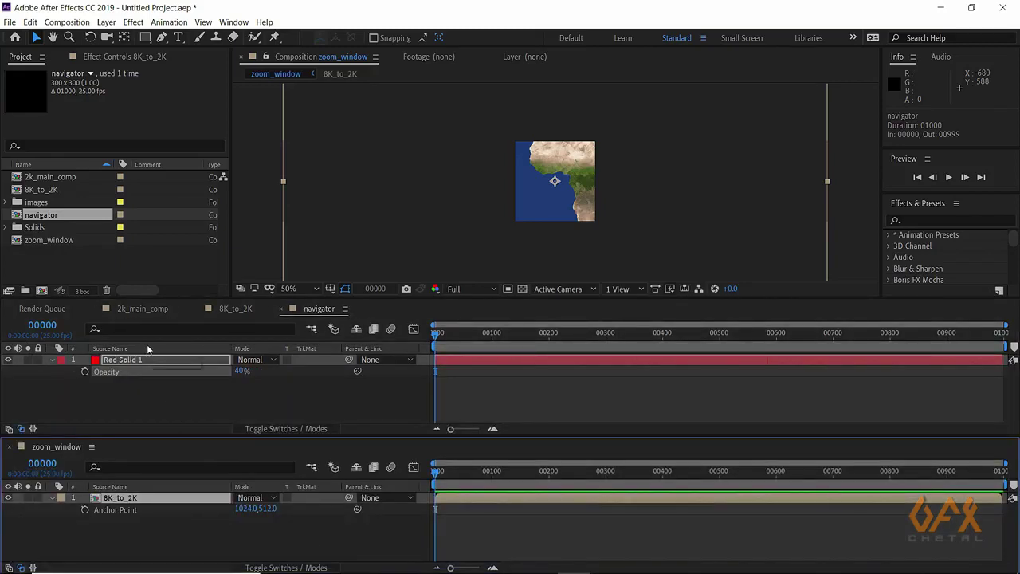
pyautogui.click(136, 312)
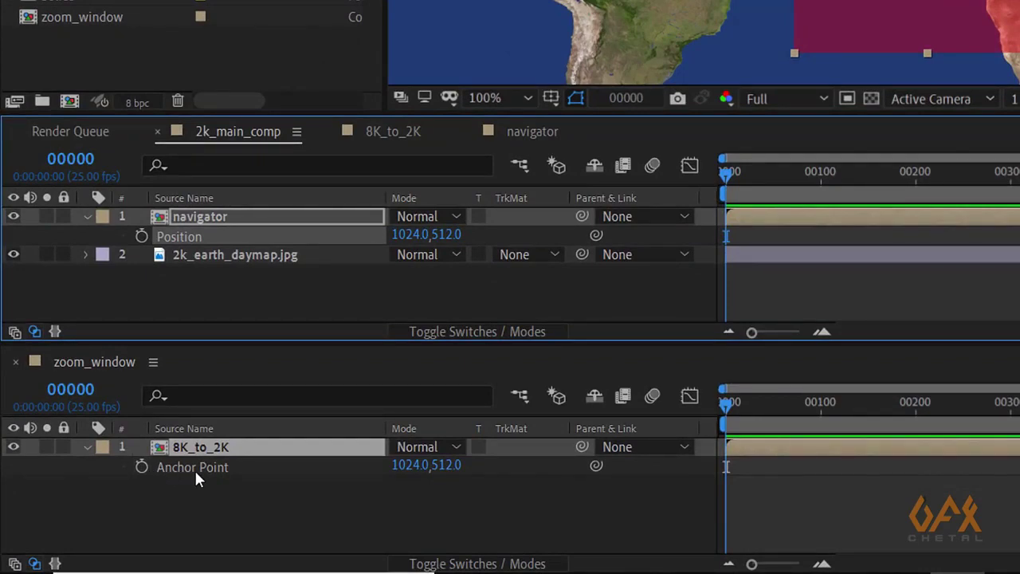
# - Link the 8K_to_2K layer's Anchor Point by expression to comp("2k_main_comp").layer("navigator").transform.position
pyautogui.keyDown('alt'); pyautogui.click(141, 468); pyautogui.keyUp('alt')
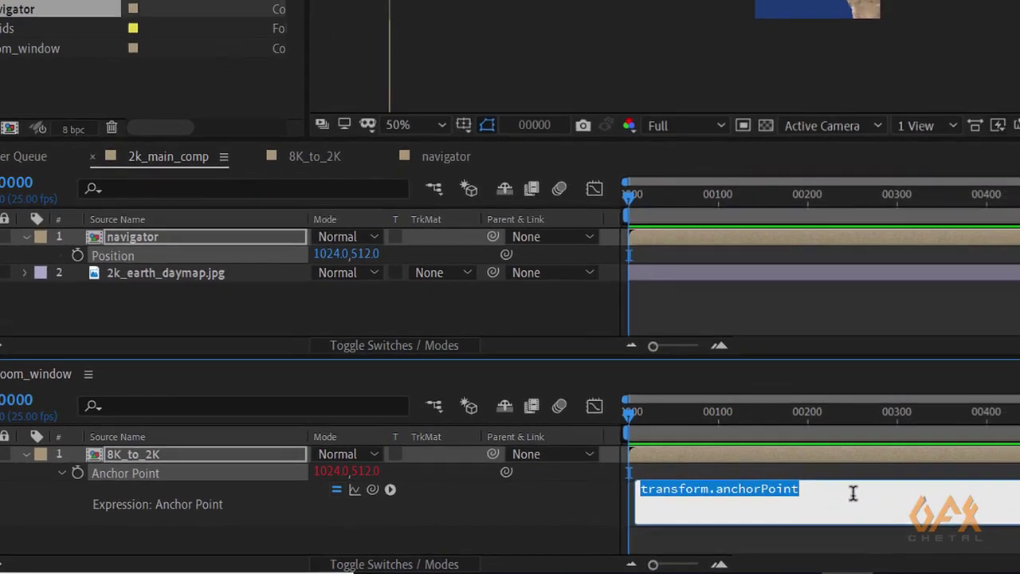
pyautogui.moveTo(837, 491); pyautogui.dragTo(638, 492)
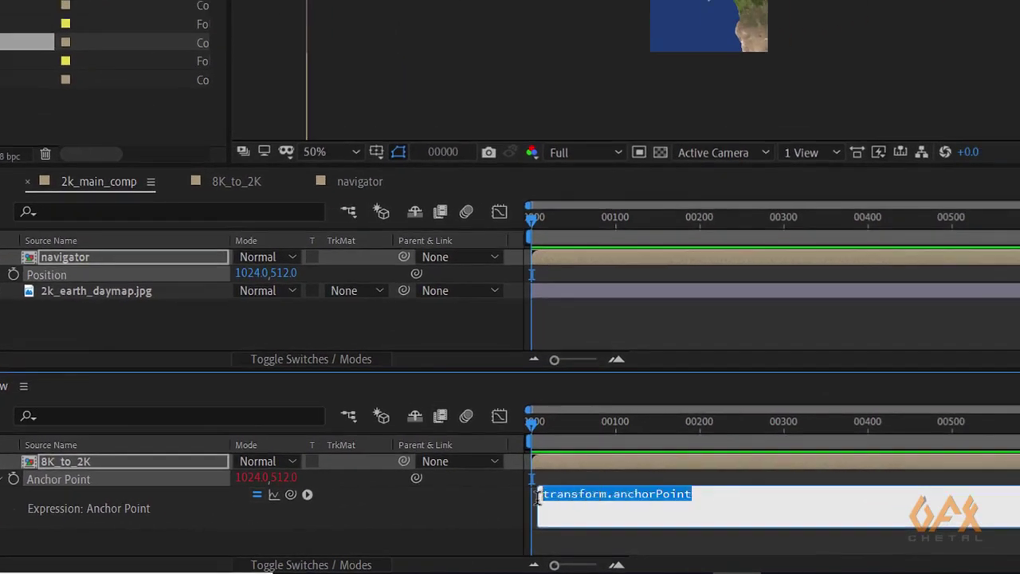
pyautogui.press('BackSpace')
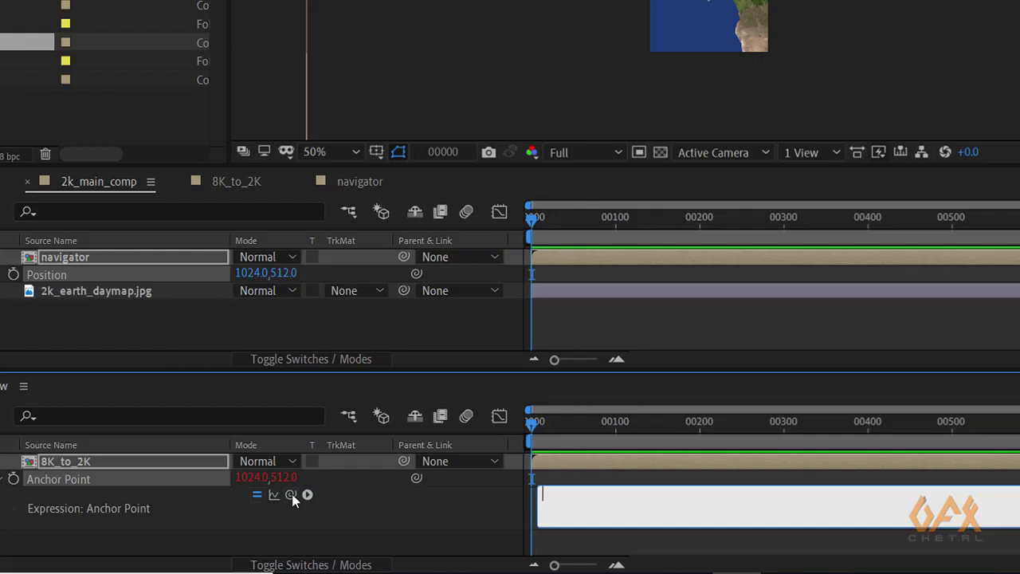
pyautogui.moveTo(288, 492); pyautogui.dragTo(84, 277)
pyautogui.click(824, 422)
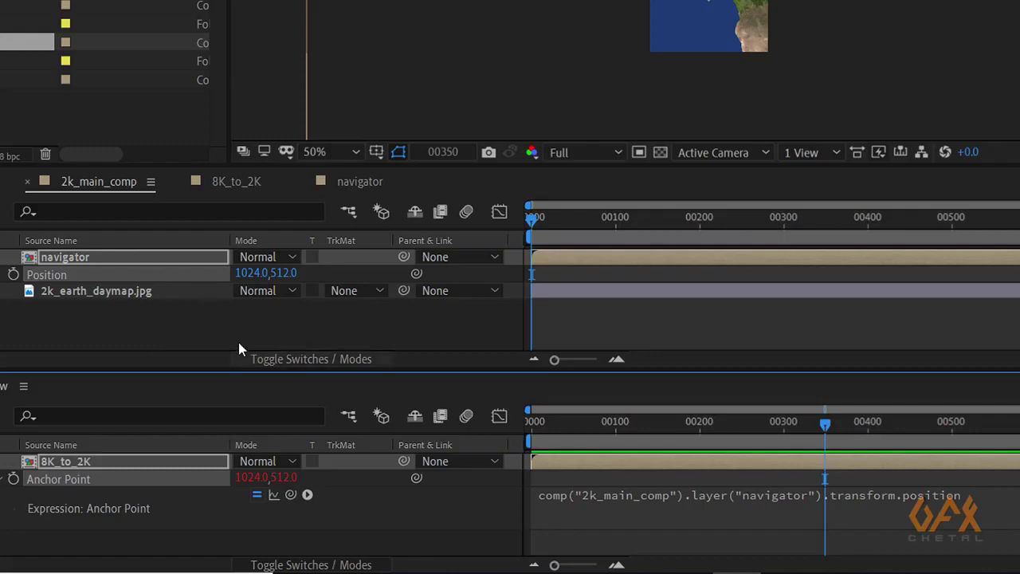
# - Add the zoom_window comp to 2k_main_comp as the topmost layer, above navigator
pyautogui.click(168, 326)
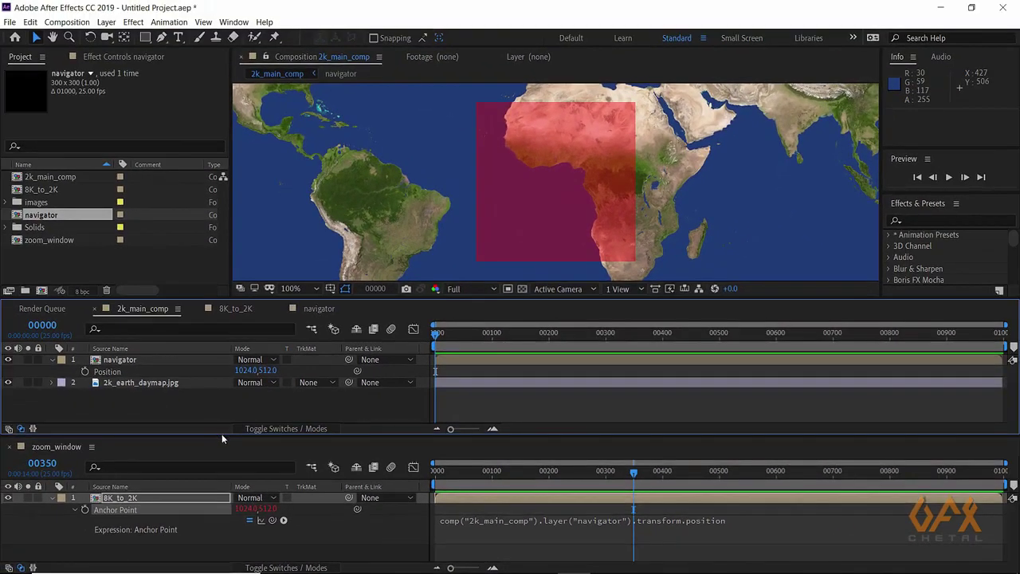
pyautogui.moveTo(222, 437); pyautogui.dragTo(221, 452)
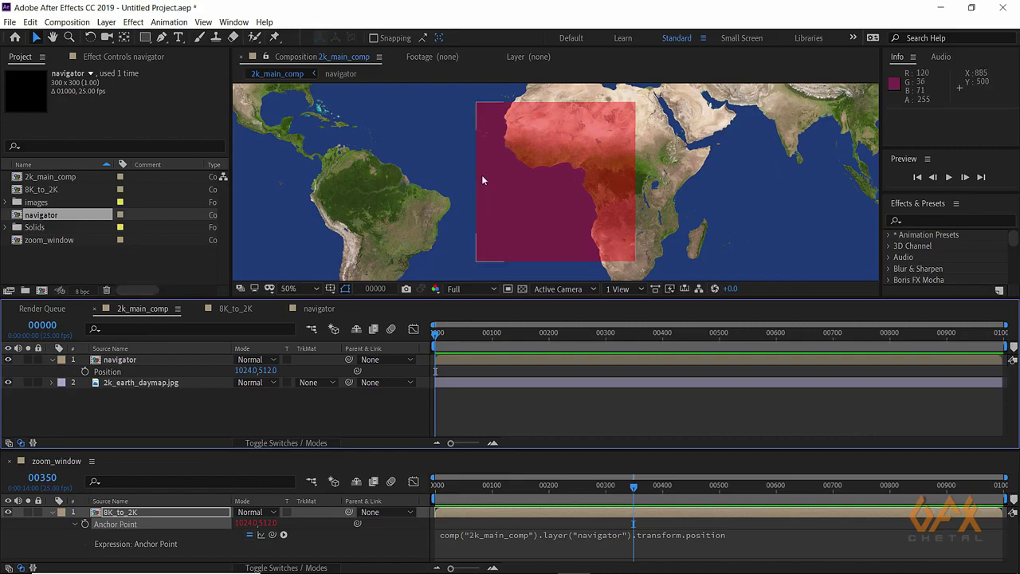
pyautogui.scroll(-2, 482, 174)
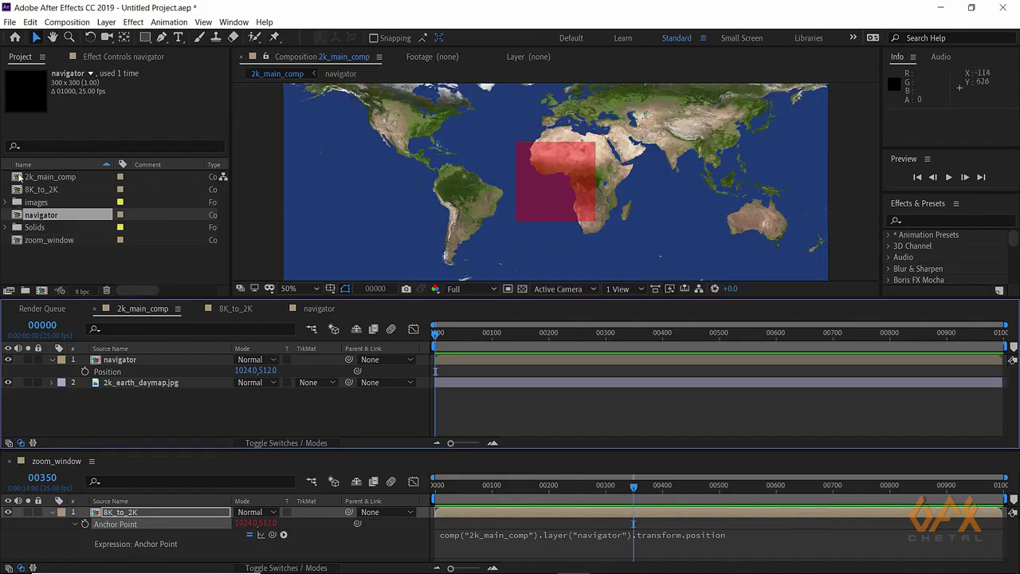
pyautogui.click(18, 242)
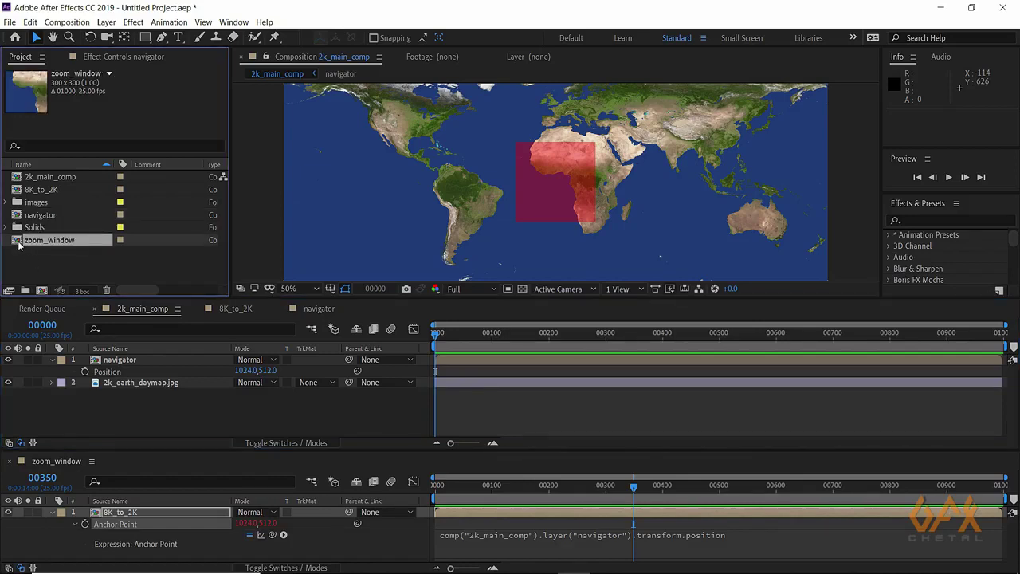
pyautogui.moveTo(18, 245); pyautogui.dragTo(124, 360)
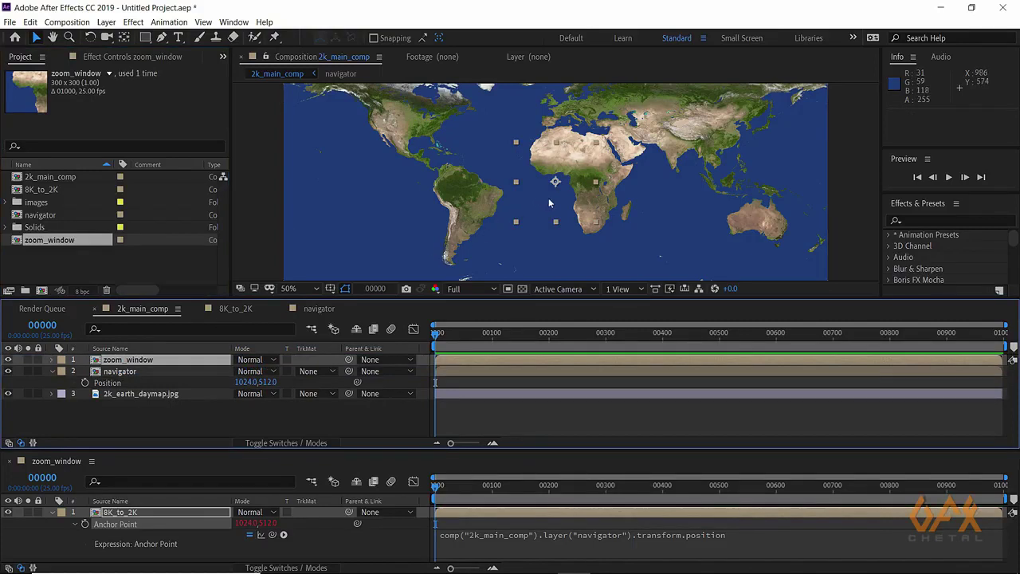
# - Move the zoom_window layer west of South America to about 332, 660 and enlarge it proportionally
pyautogui.moveTo(549, 203); pyautogui.dragTo(363, 245)
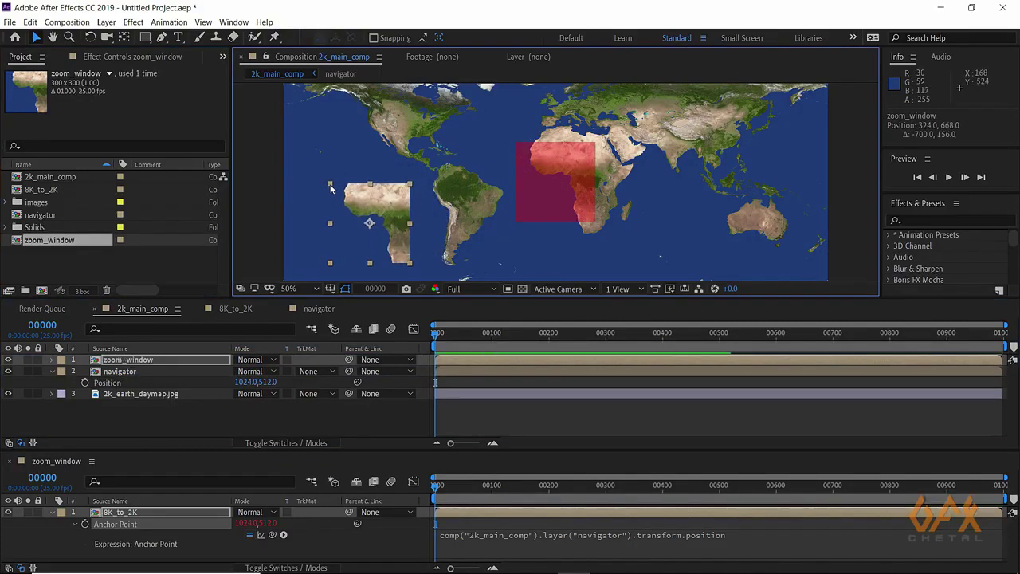
pyautogui.moveTo(331, 186); pyautogui.dragTo(316, 170)
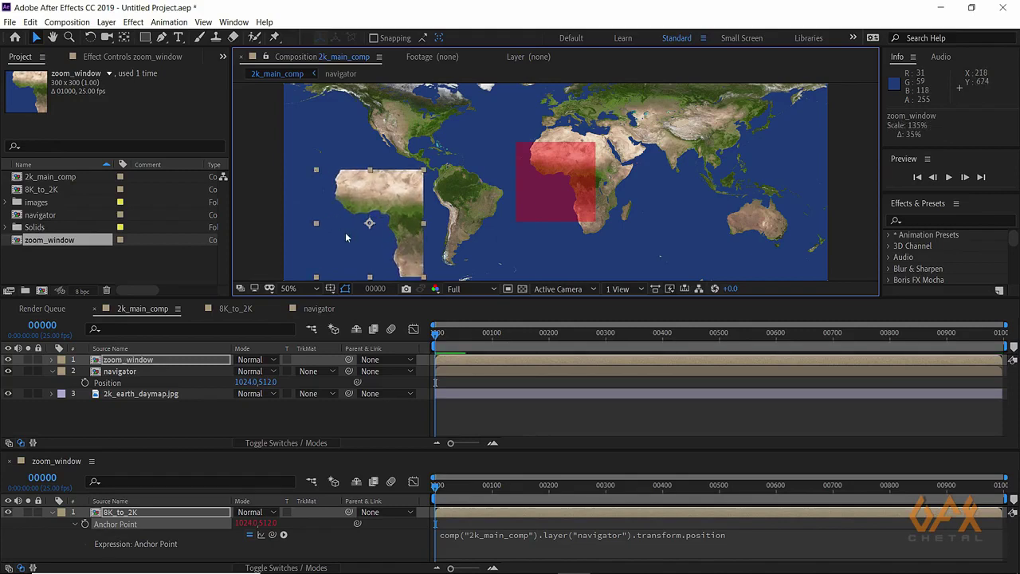
pyautogui.moveTo(345, 238); pyautogui.dragTo(346, 224)
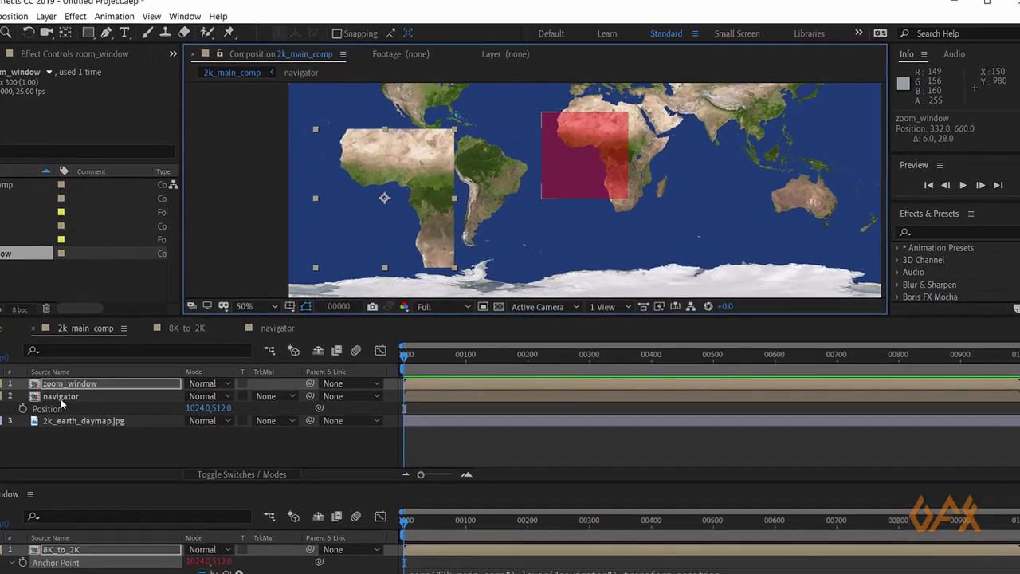
# - Move the navigator square southeast over Africa to about 1192, 544, and deselect it
pyautogui.click(566, 181)
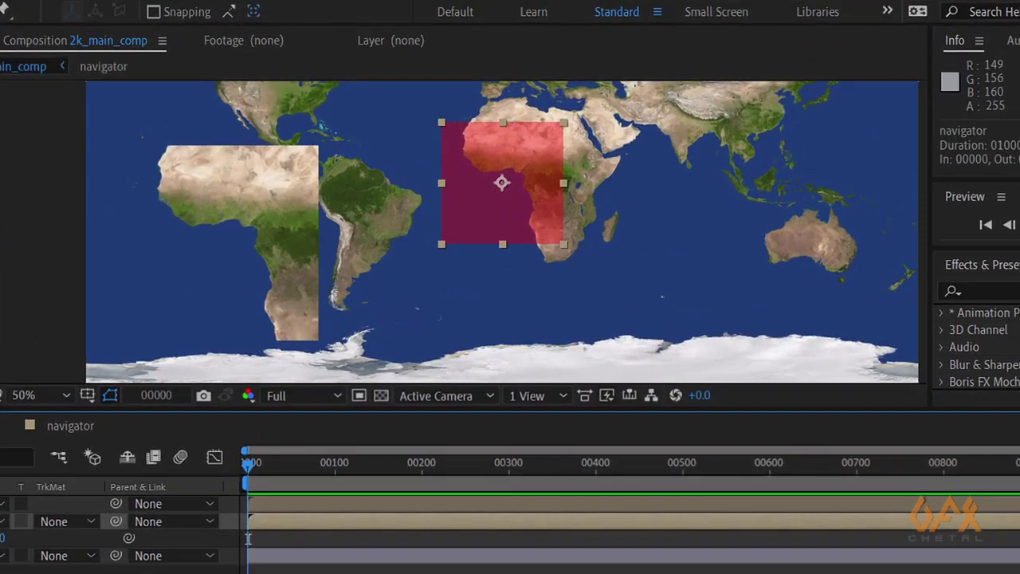
pyautogui.moveTo(476, 217); pyautogui.dragTo(543, 231)
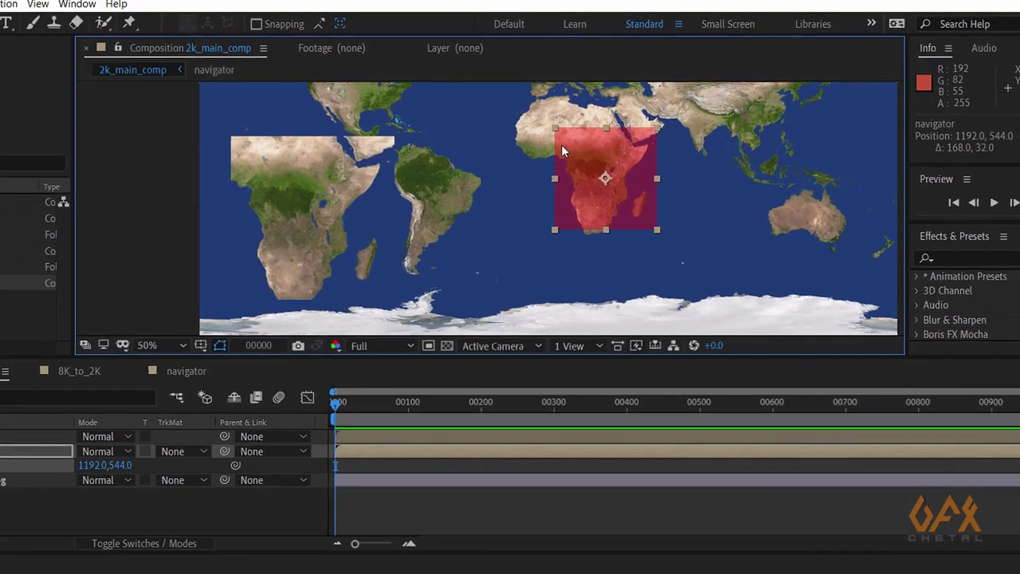
pyautogui.click(136, 429)
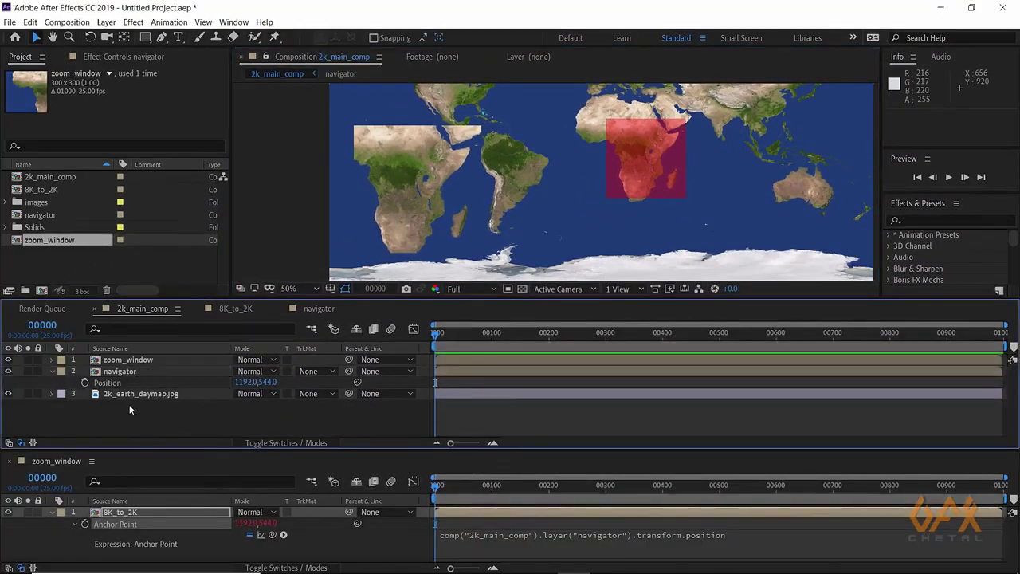
# - Apply a Slider Control expression effect to the navigator layer in 2k_main_comp
pyautogui.click(119, 372)
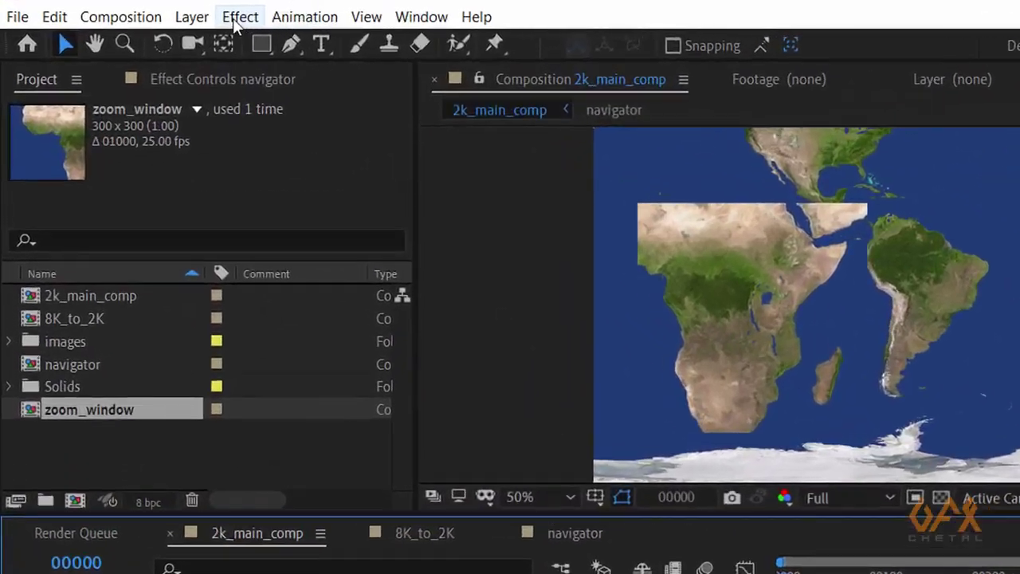
pyautogui.click(133, 22)
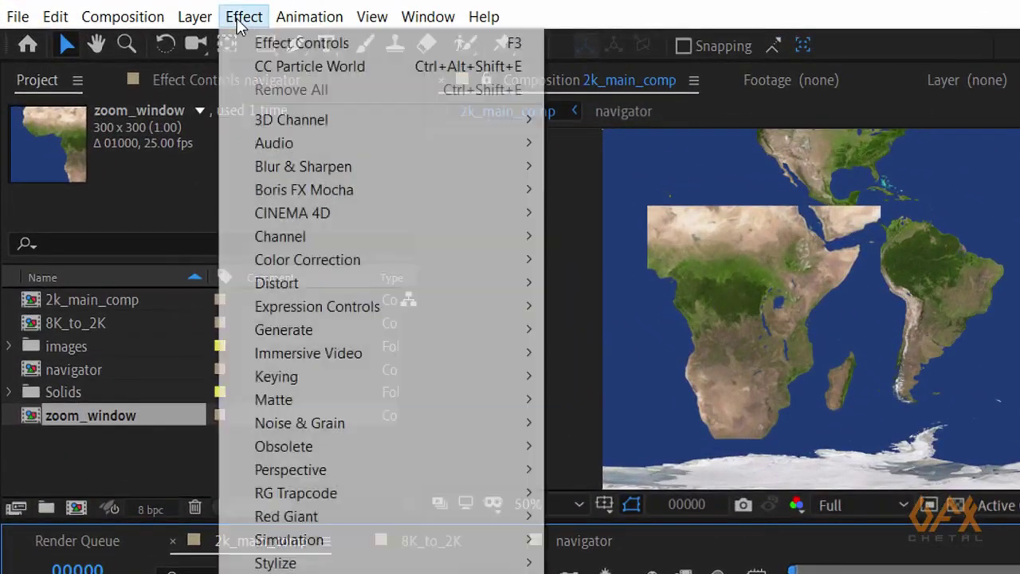
pyautogui.moveTo(360, 314)
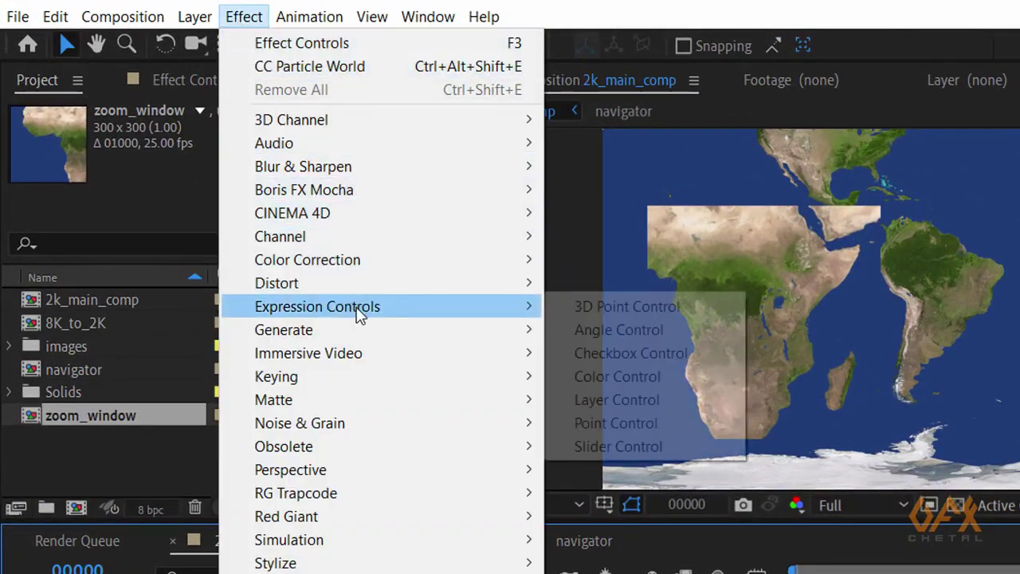
pyautogui.click(613, 452)
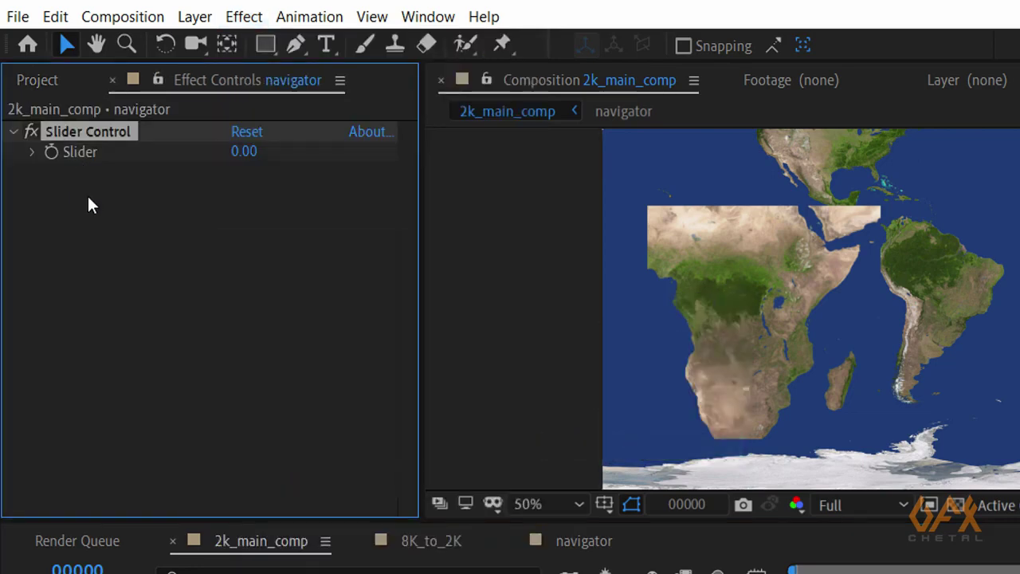
# - Rename the navigator layer's Slider Control effect as zoom
pyautogui.click(79, 136)
pyautogui.press('Return')
pyautogui.write('z')
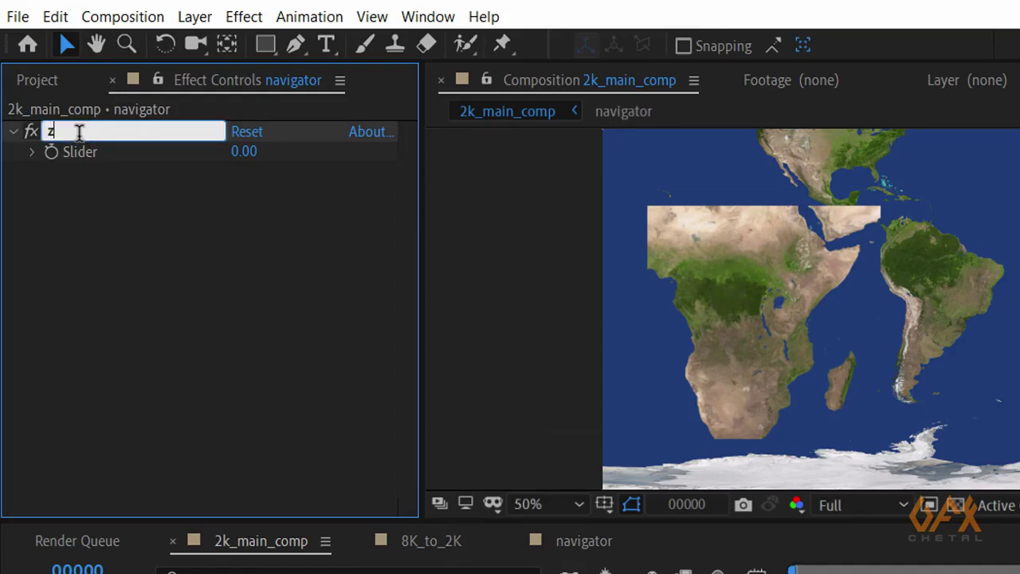
pyautogui.write('oom')
pyautogui.press('Return')
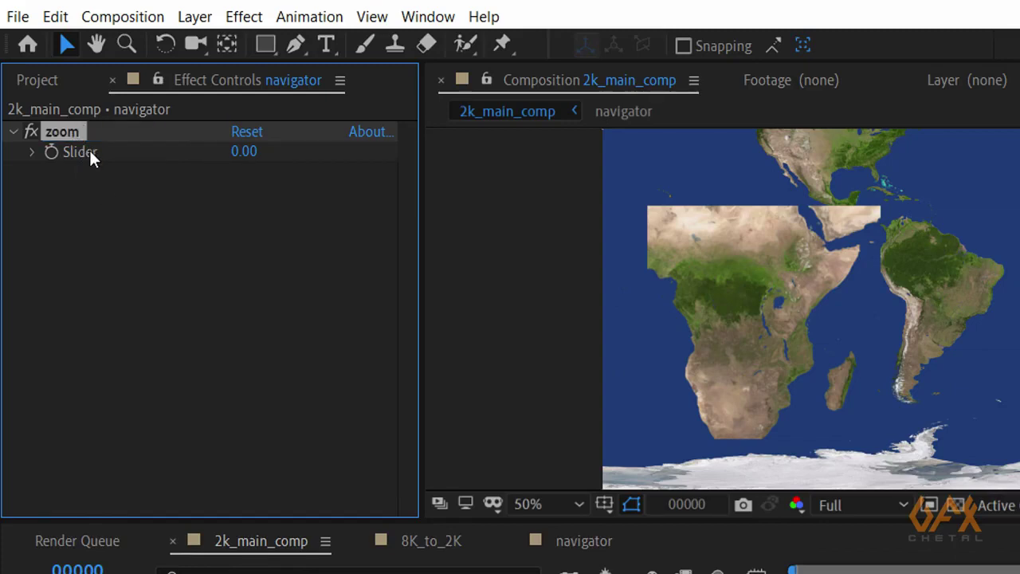
# - Set the navigator's zoom slider range from 1 to 4 and its value to 1
pyautogui.click(33, 151)
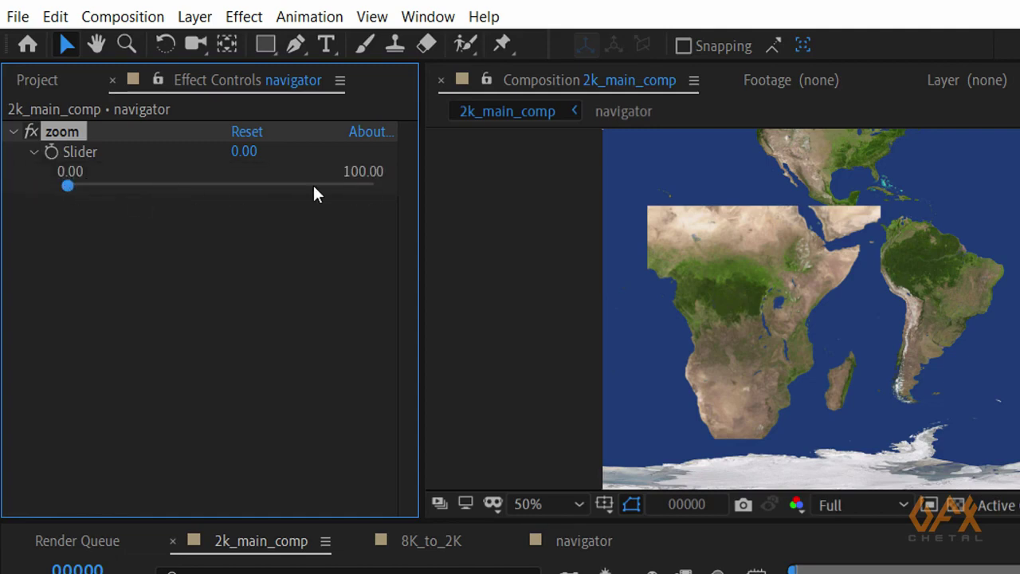
pyautogui.rightClick(86, 153)
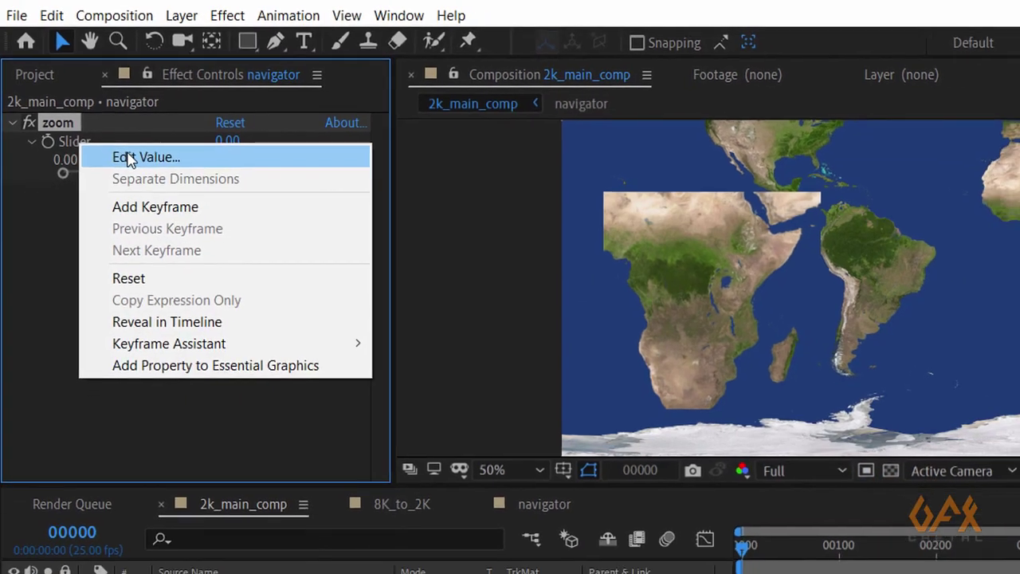
pyautogui.click(123, 168)
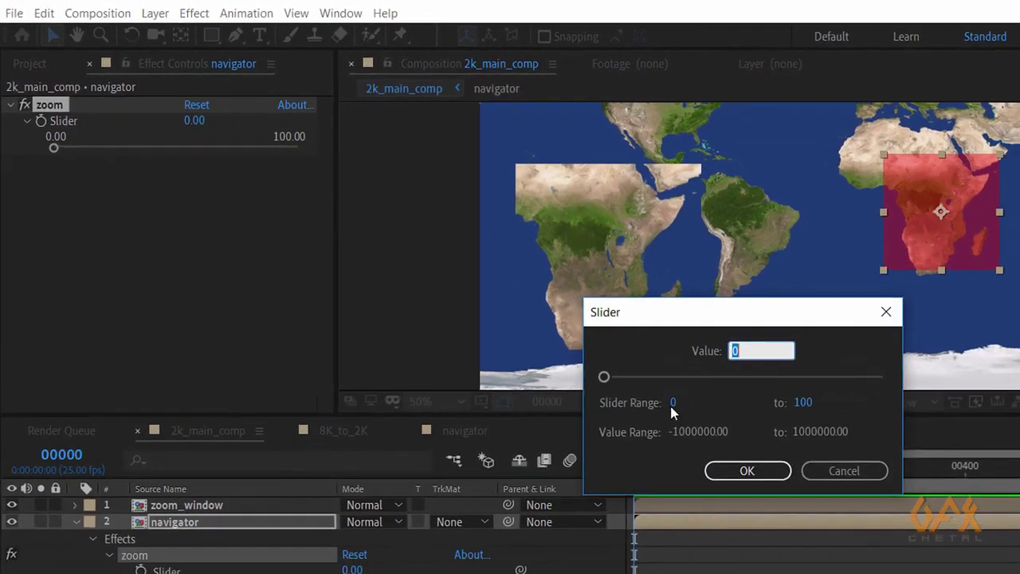
pyautogui.click(673, 403)
pyautogui.write('1')
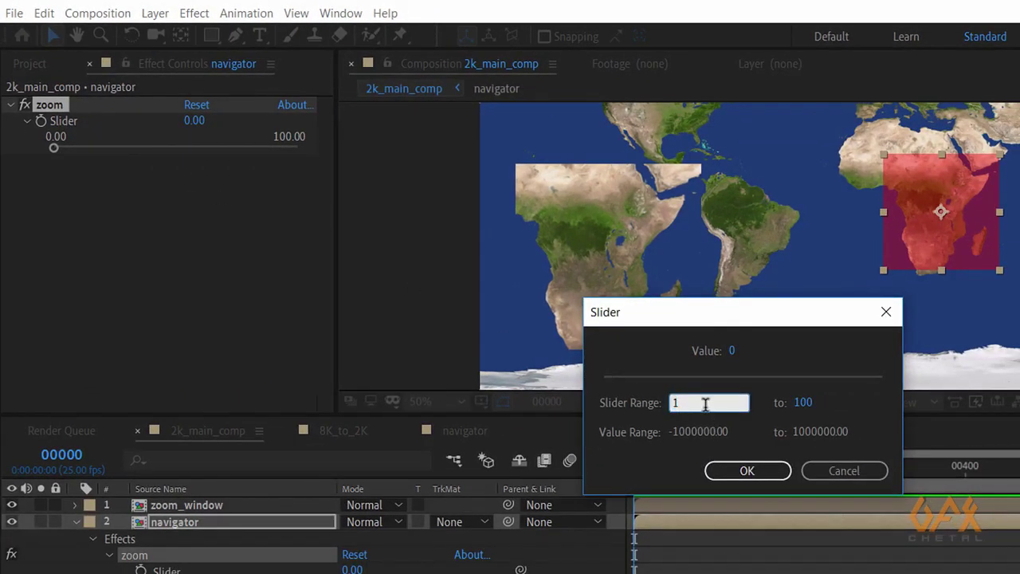
pyautogui.click(805, 403)
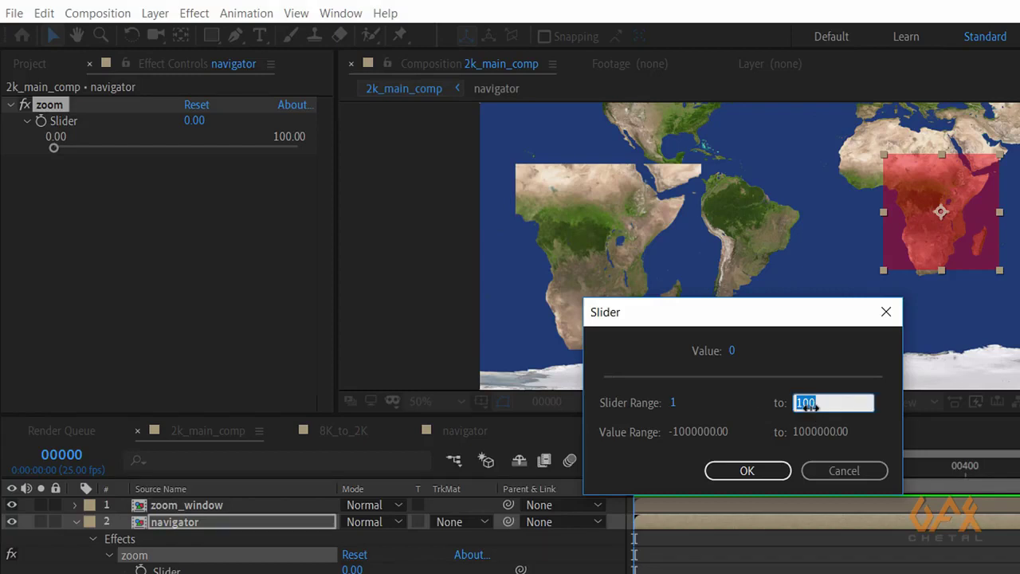
pyautogui.write('4')
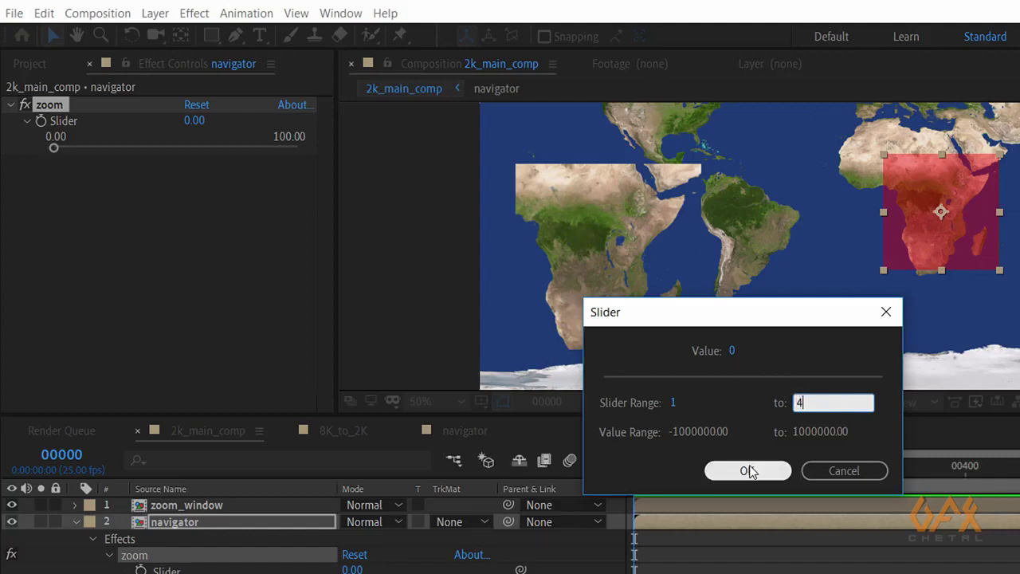
pyautogui.click(732, 352)
pyautogui.write('1')
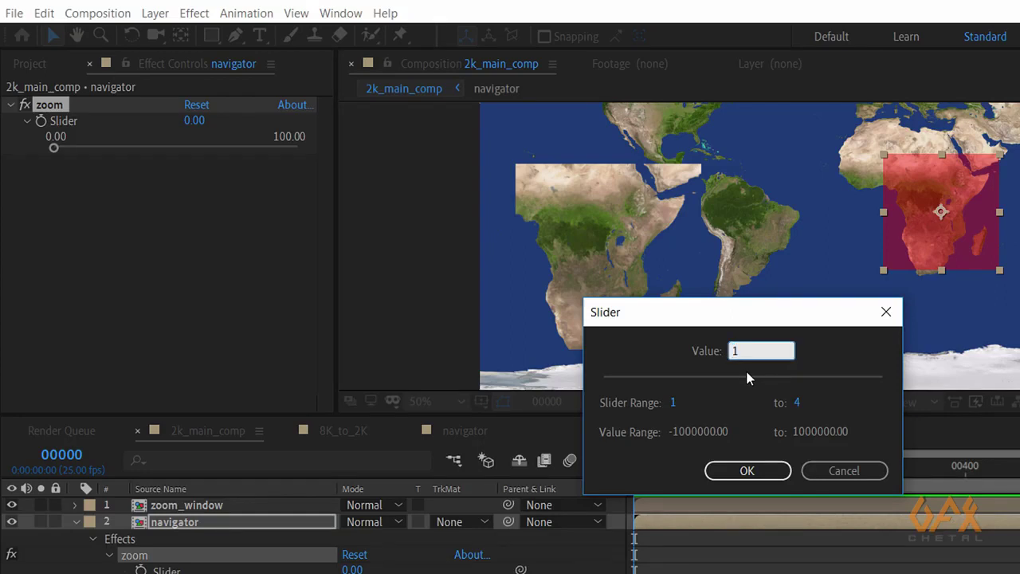
pyautogui.click(746, 471)
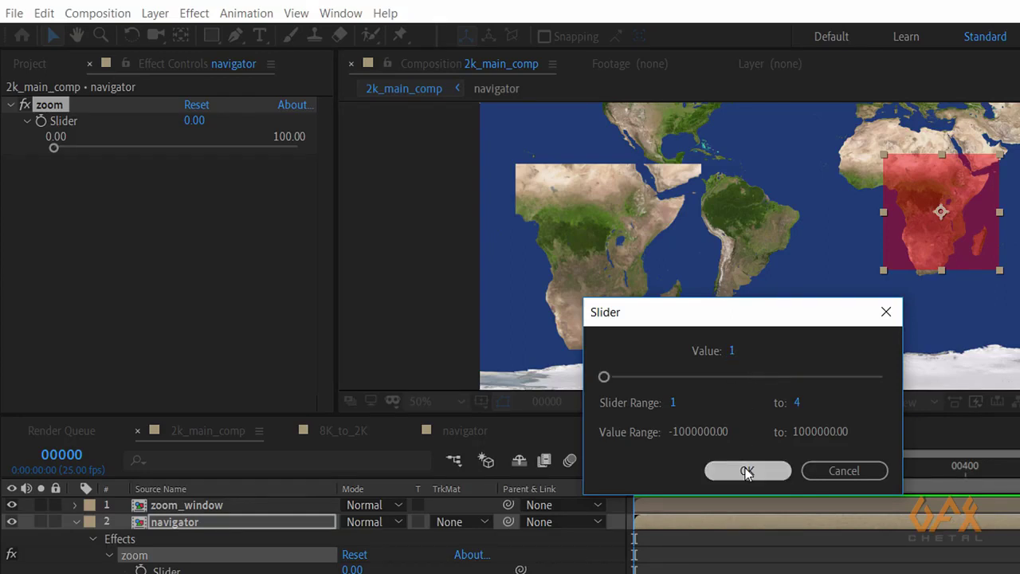
# - Add a new null object to the zoom_window composition above the 8K_to_2K layer
pyautogui.moveTo(326, 415); pyautogui.dragTo(324, 407)
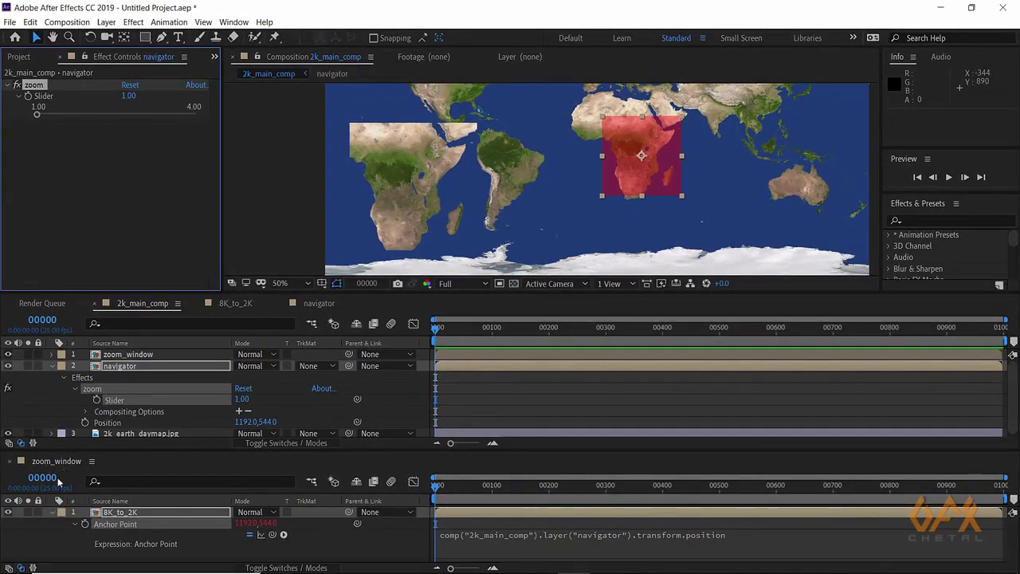
pyautogui.click(54, 515)
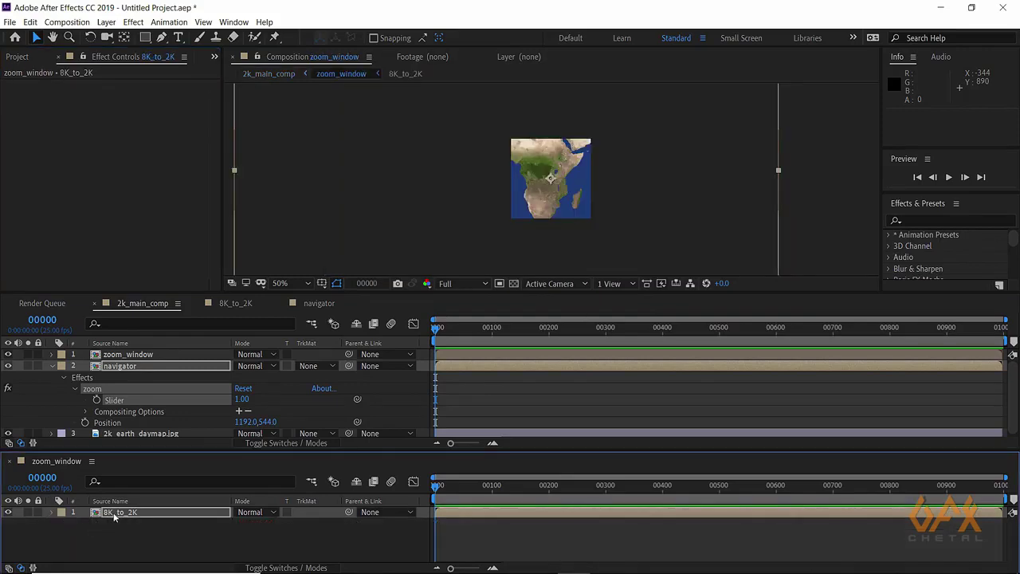
pyautogui.click(116, 514)
pyautogui.click(125, 529)
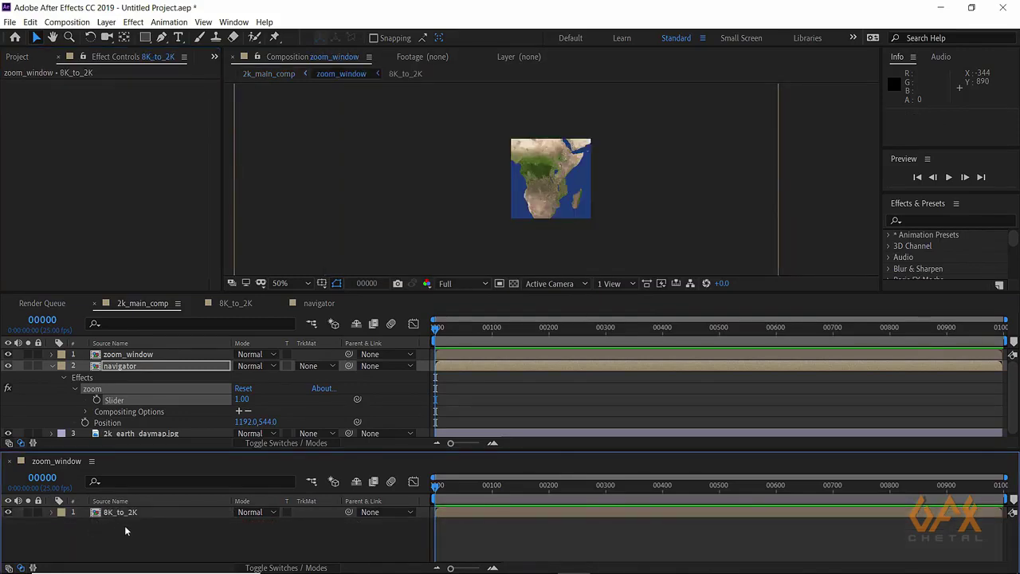
pyautogui.click(124, 514)
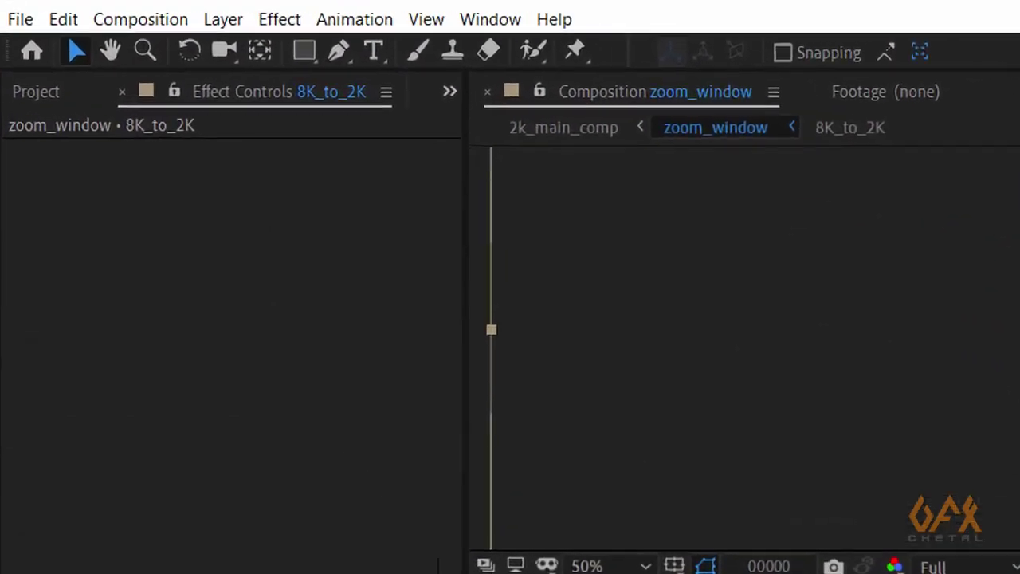
pyautogui.click(229, 22)
pyautogui.moveTo(231, 49)
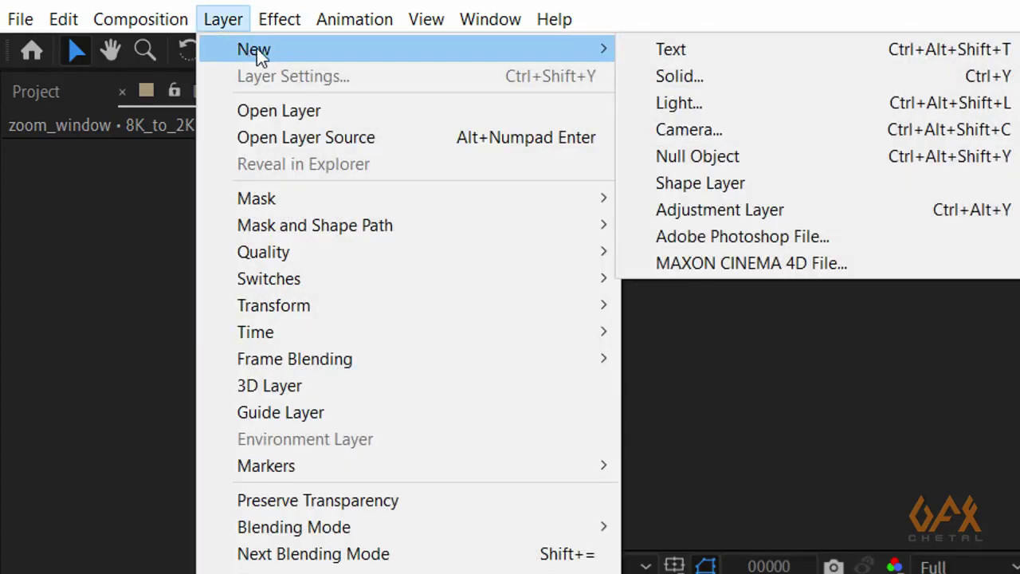
pyautogui.click(693, 156)
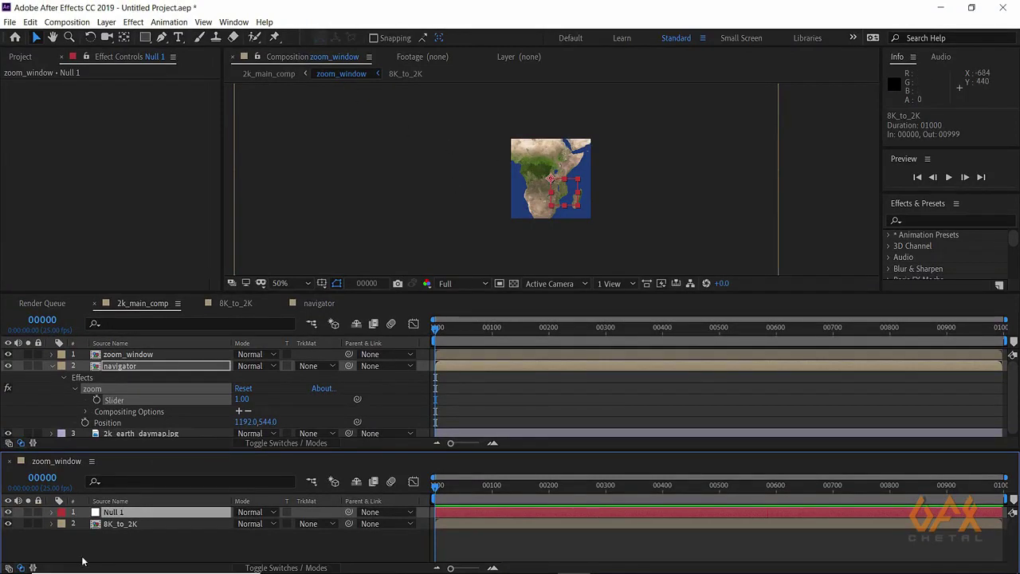
# - Parent the 8K_to_2K layer to Null 1 in zoom_window
pyautogui.click(121, 526)
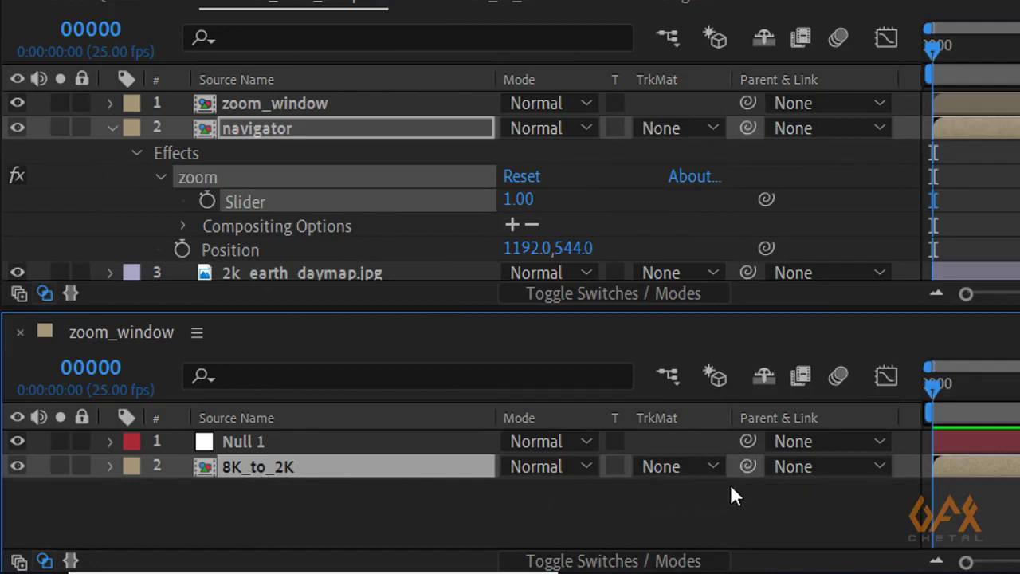
pyautogui.moveTo(749, 468); pyautogui.dragTo(289, 437)
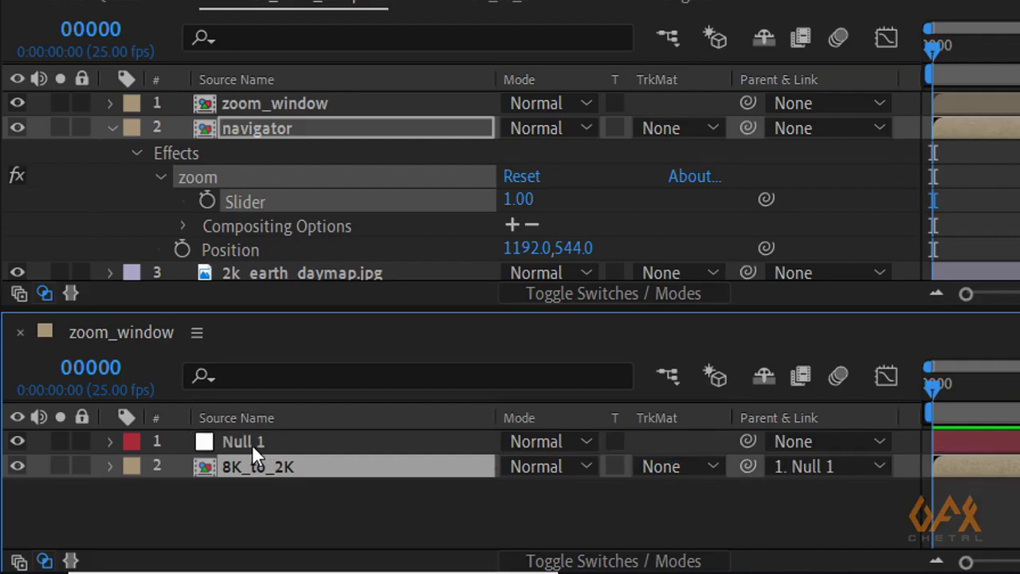
pyautogui.click(249, 440)
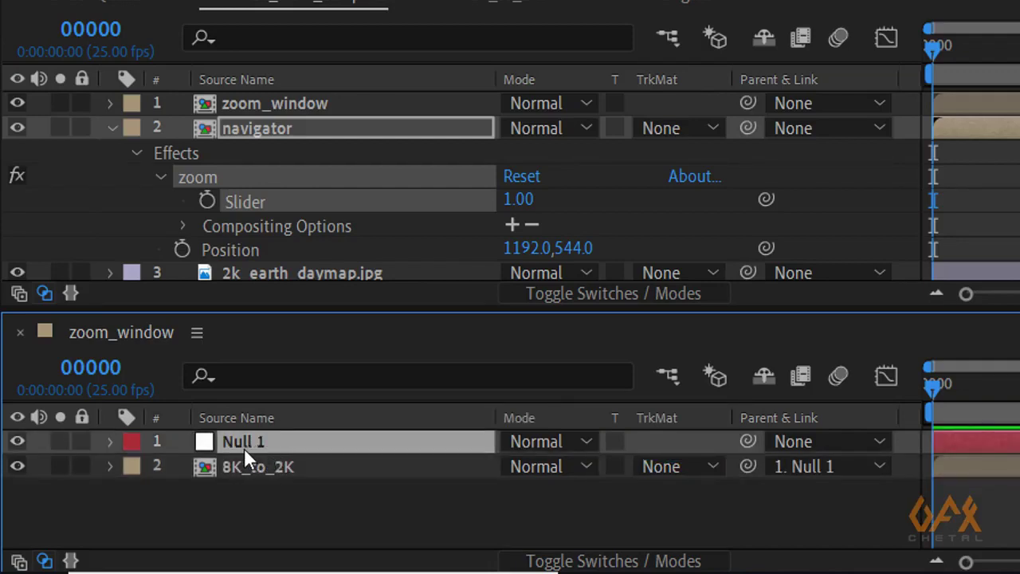
pyautogui.click(242, 483)
# - Enable an expression on Null 1's Scale and make room in the timeline to edit it beside the navigator's zoom slider
pyautogui.click(253, 441)
pyautogui.press('s')
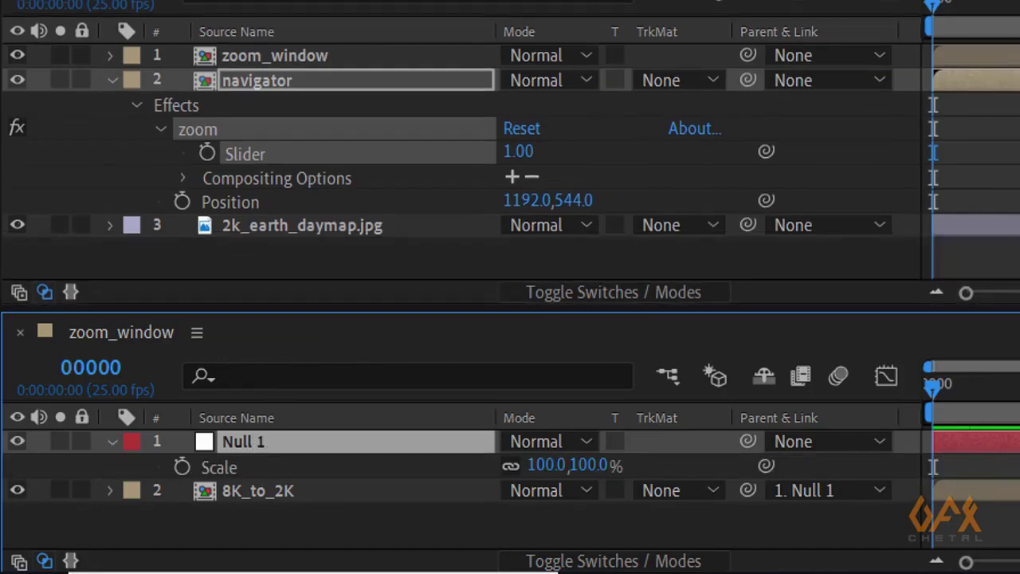
pyautogui.click(135, 105)
pyautogui.click(135, 106)
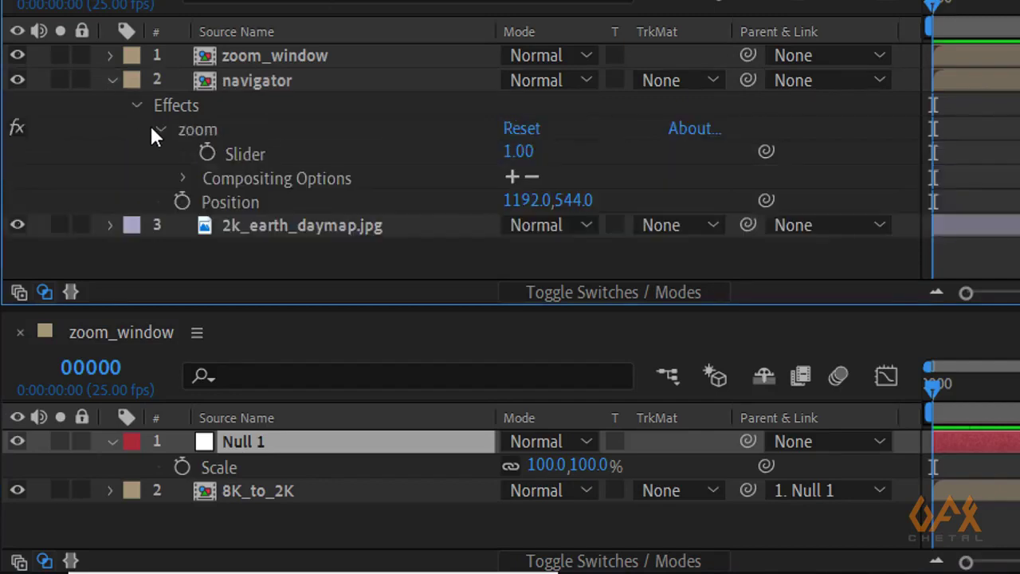
pyautogui.click(243, 153)
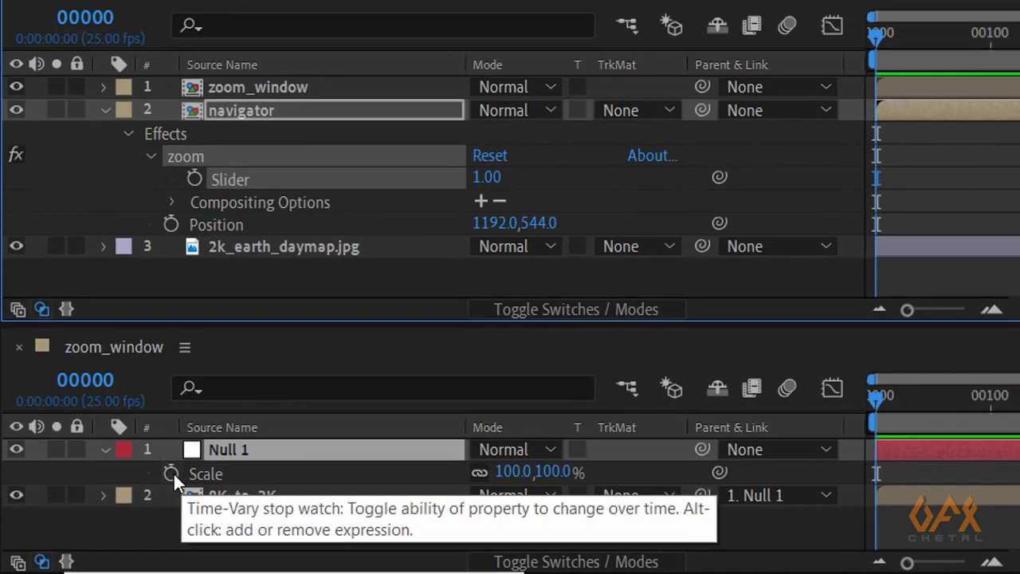
pyautogui.keyDown('alt'); pyautogui.click(183, 467); pyautogui.keyUp('alt')
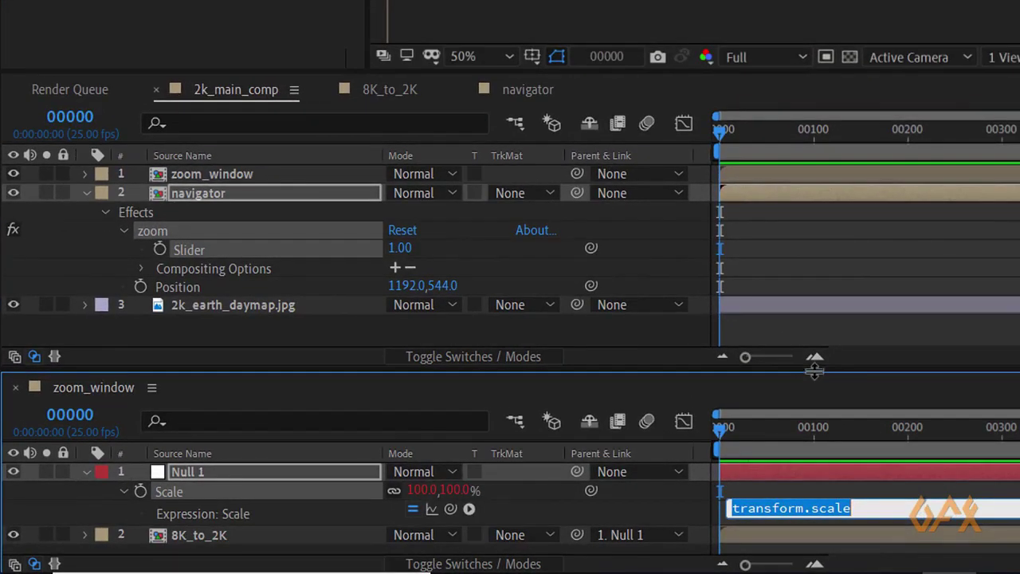
pyautogui.moveTo(811, 363); pyautogui.dragTo(801, 272)
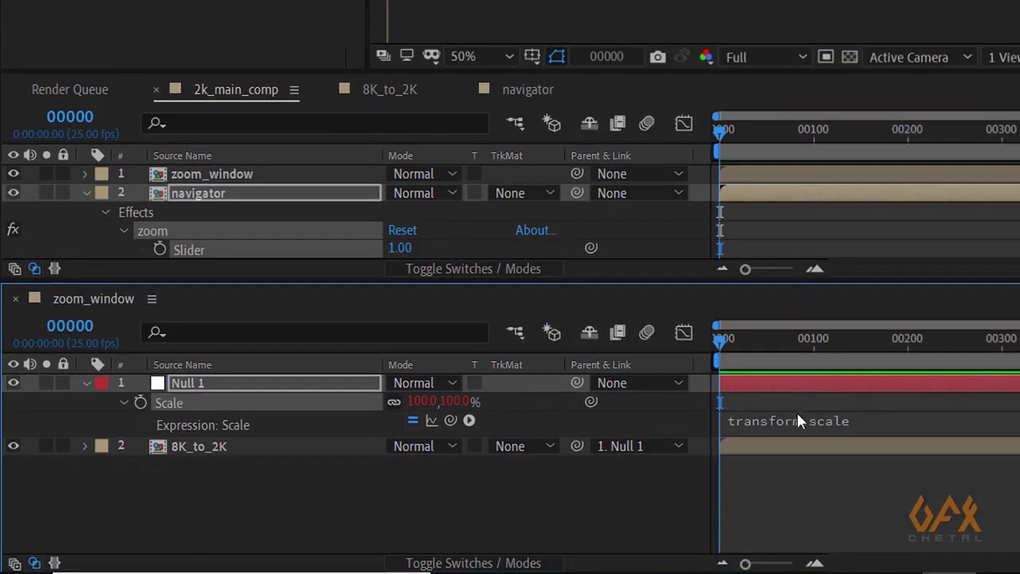
pyautogui.moveTo(808, 434); pyautogui.dragTo(805, 470)
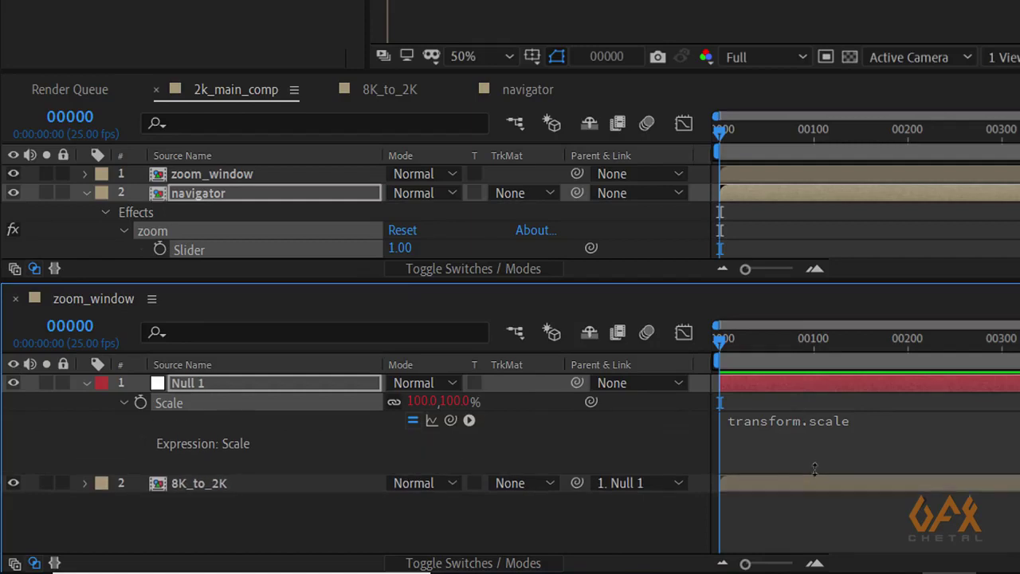
# - Set Null 1's Scale expression to value * comp("2k_main_comp").layer("navigator").effect("zoom")("Slider"), linking the navigator's zoom slider
pyautogui.click(860, 420)
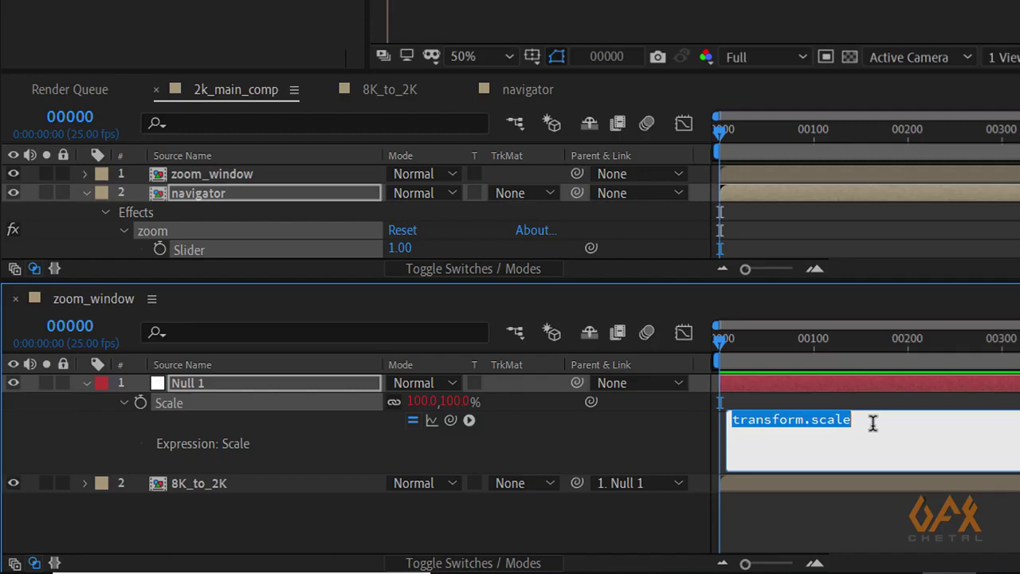
pyautogui.write('v')
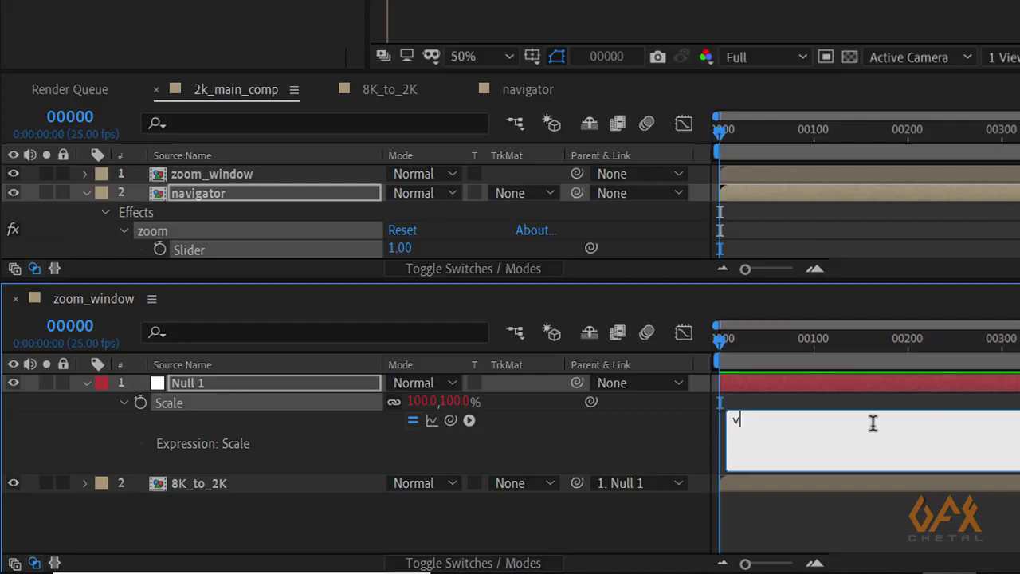
pyautogui.write('alue')
pyautogui.write('*')
pyautogui.moveTo(447, 418); pyautogui.dragTo(206, 199)
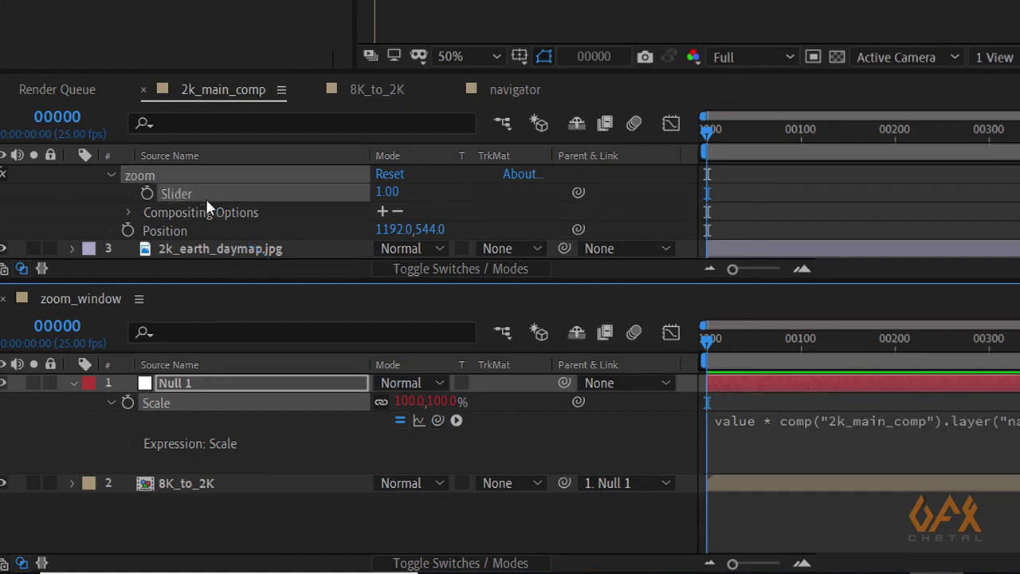
pyautogui.click(951, 422)
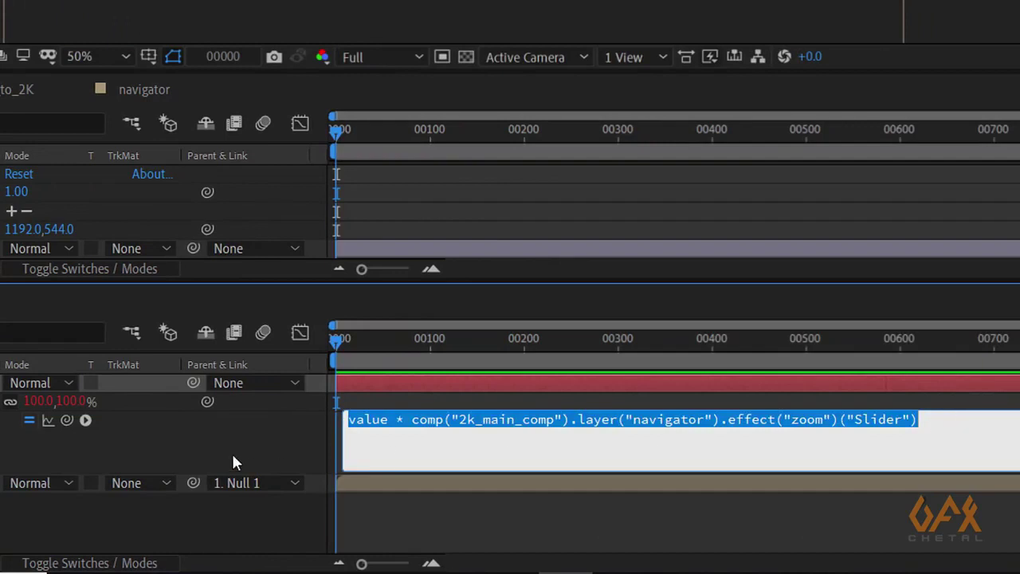
pyautogui.click(187, 439)
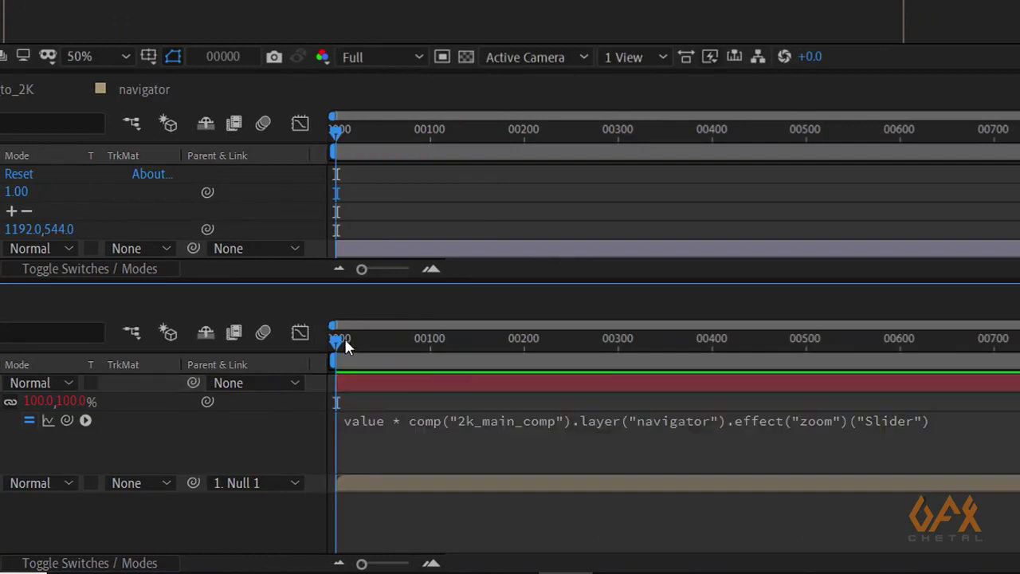
pyautogui.moveTo(344, 338); pyautogui.dragTo(331, 354)
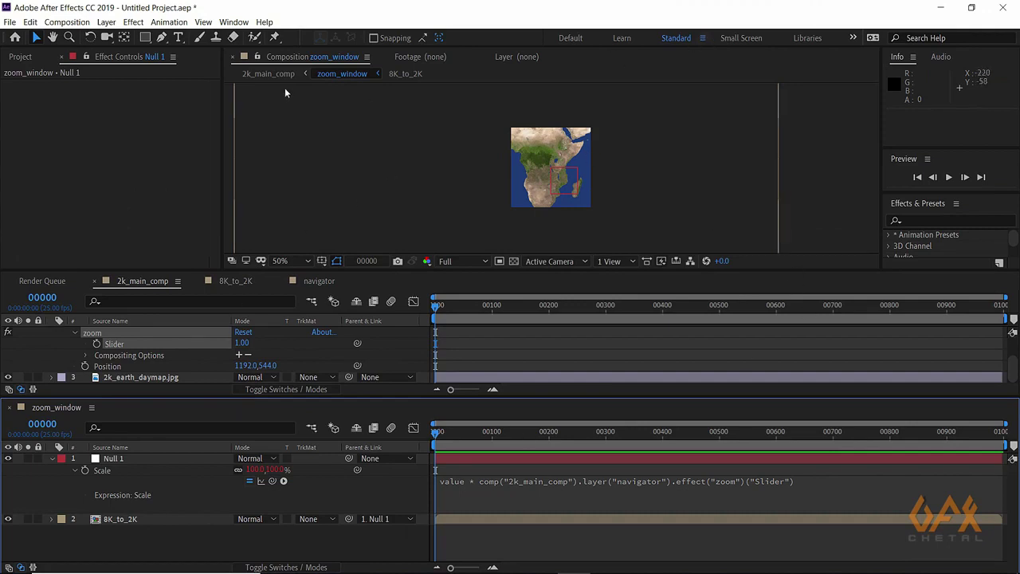
# - Reset the Standard workspace to its saved layout and return to the 2k_main_comp composition
pyautogui.click(115, 460)
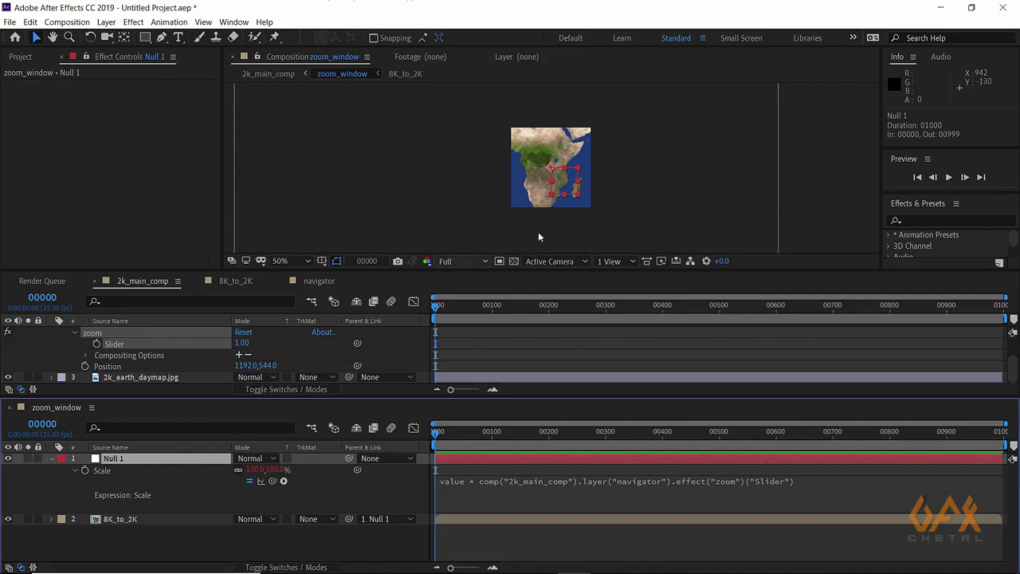
pyautogui.click(703, 39)
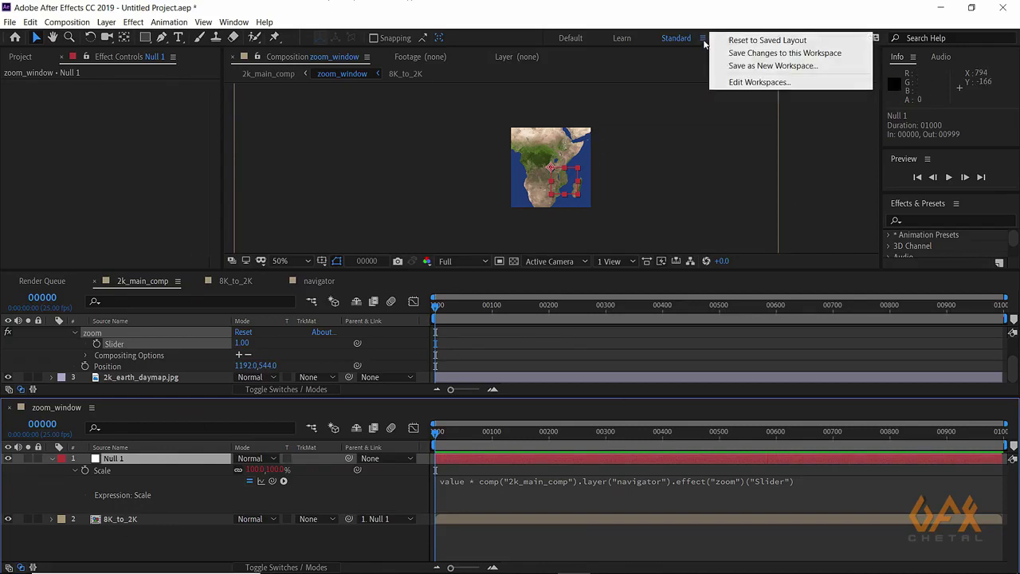
pyautogui.click(757, 40)
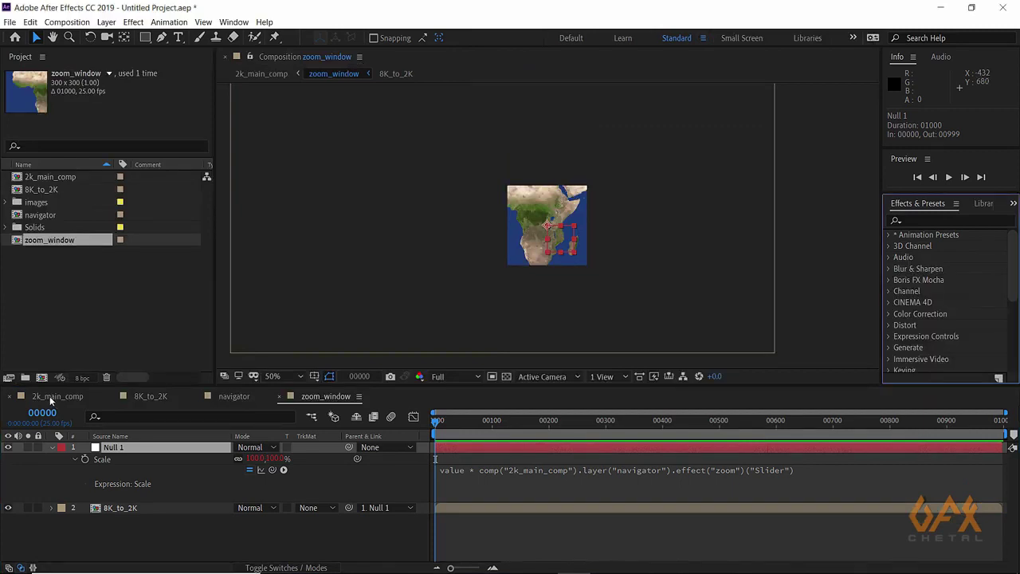
pyautogui.click(49, 396)
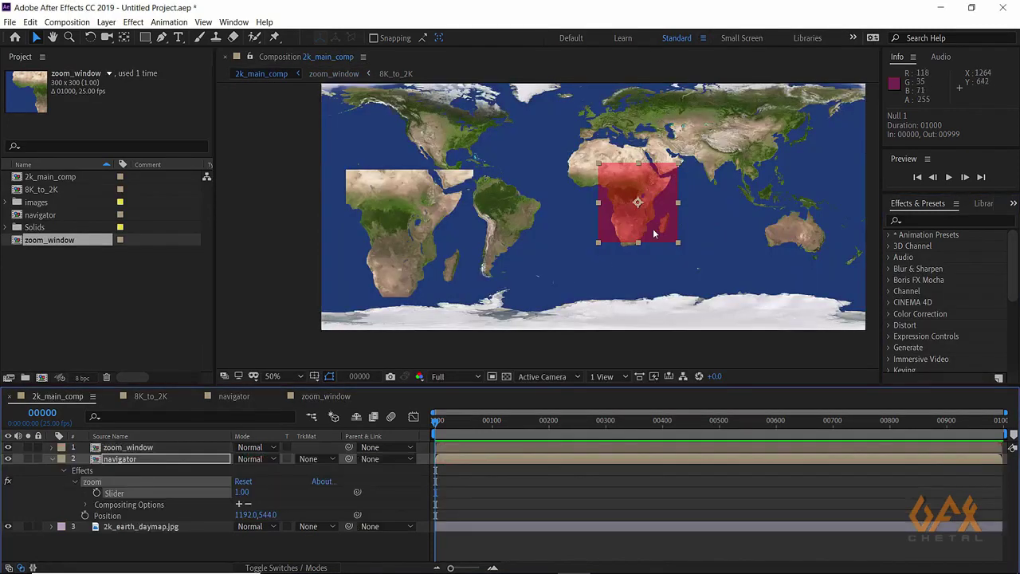
# - Reveal the navigator layer's Scale property, enlarge the timeline area and show the layer's zoom slider in Effect Controls
pyautogui.click(115, 466)
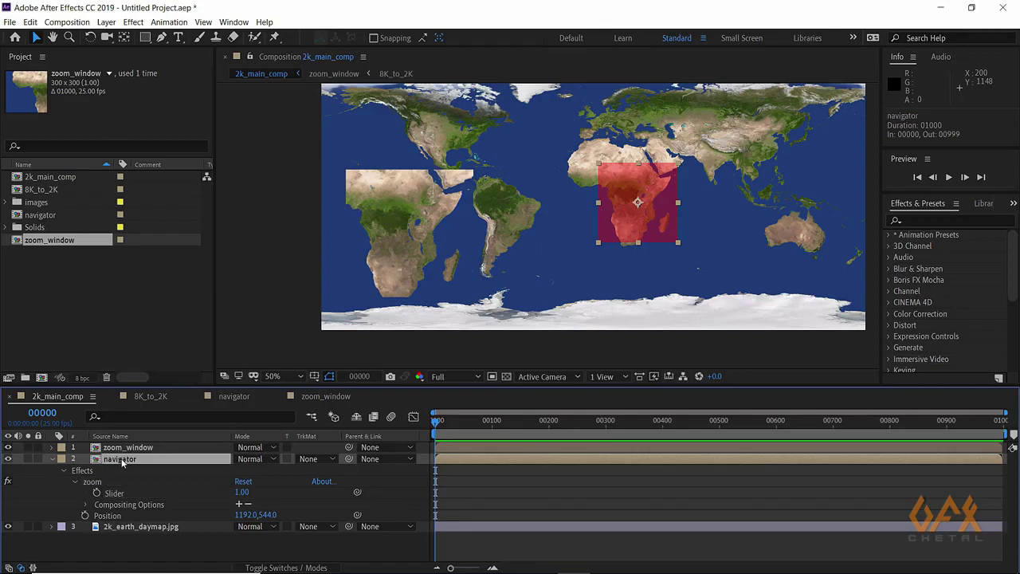
pyautogui.hotkey('shift', 's')
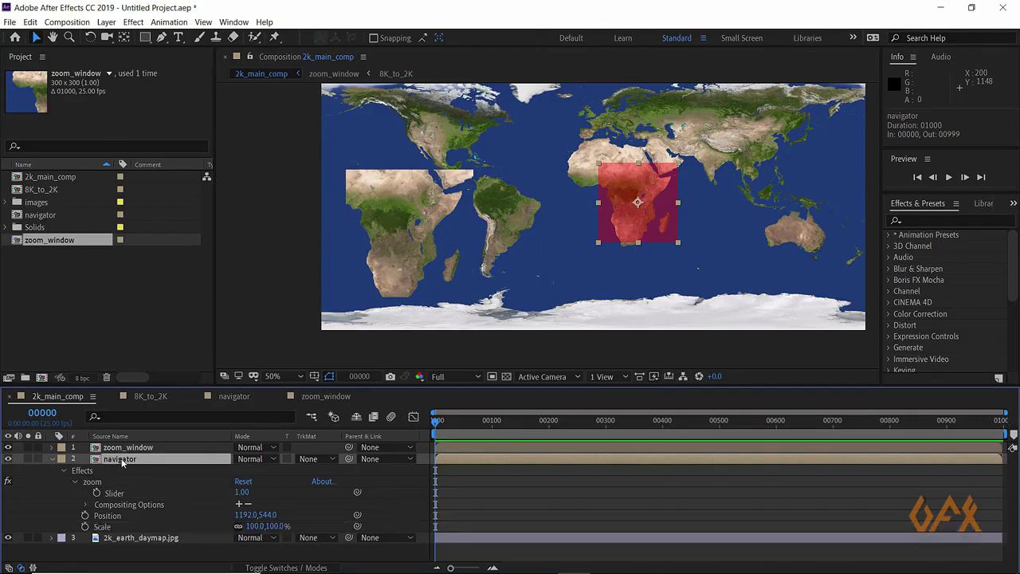
pyautogui.moveTo(229, 387); pyautogui.dragTo(230, 334)
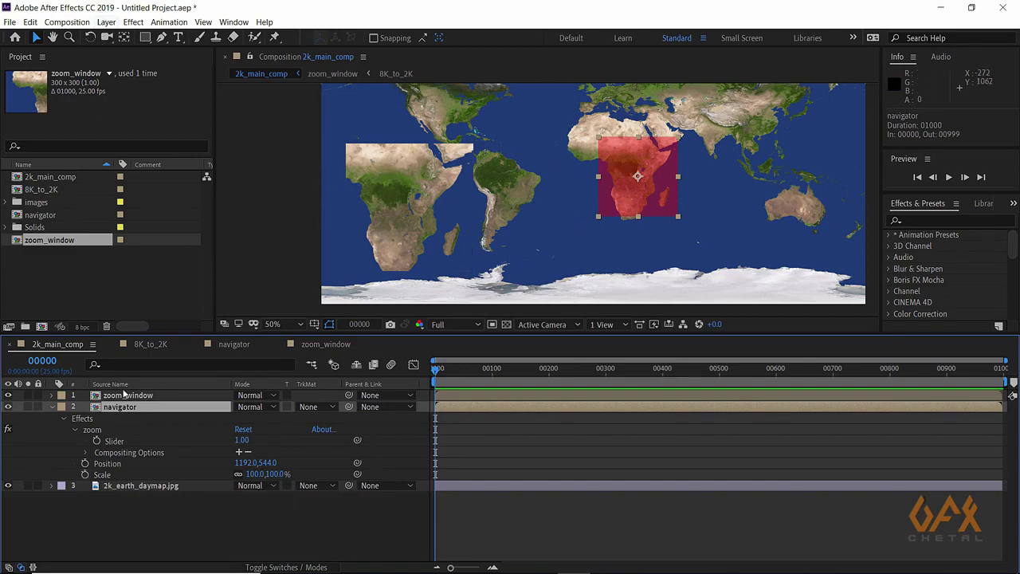
pyautogui.click(233, 21)
pyautogui.click(271, 384)
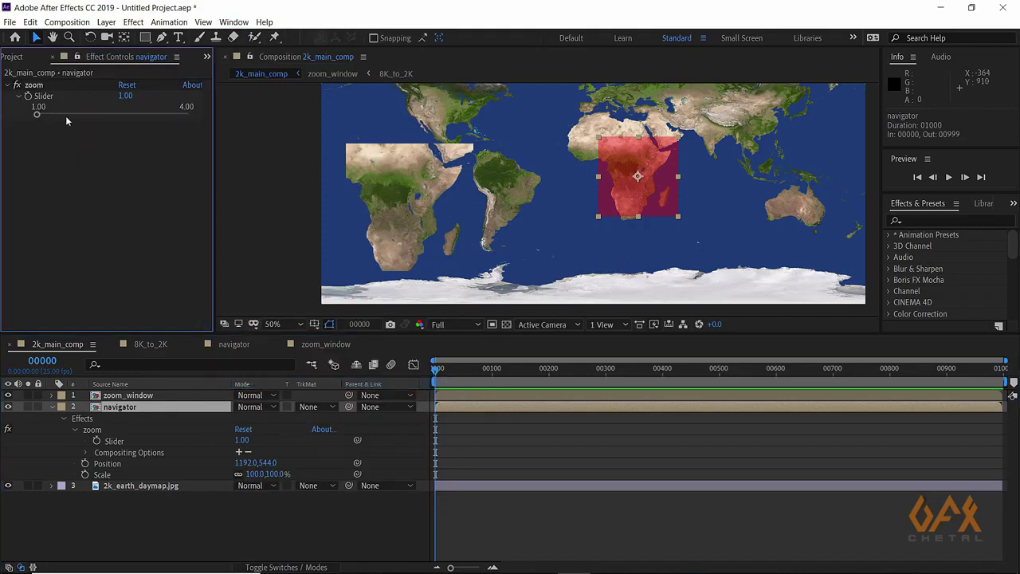
pyautogui.moveTo(38, 118)
pyautogui.mouseDown()
pyautogui.moveTo(104, 124)
pyautogui.moveTo(35, 124)
pyautogui.mouseUp()
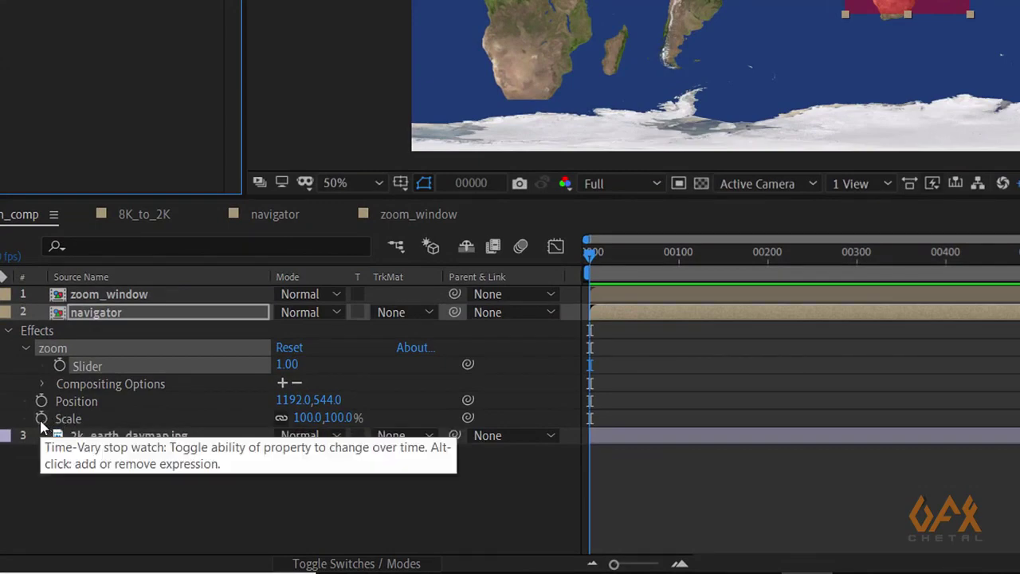
# - Set the navigator layer's Scale expression to value / effect("zoom")("Slider"), linking it to the layer's own zoom slider
pyautogui.keyDown('alt'); pyautogui.click(41, 422); pyautogui.keyUp('alt')
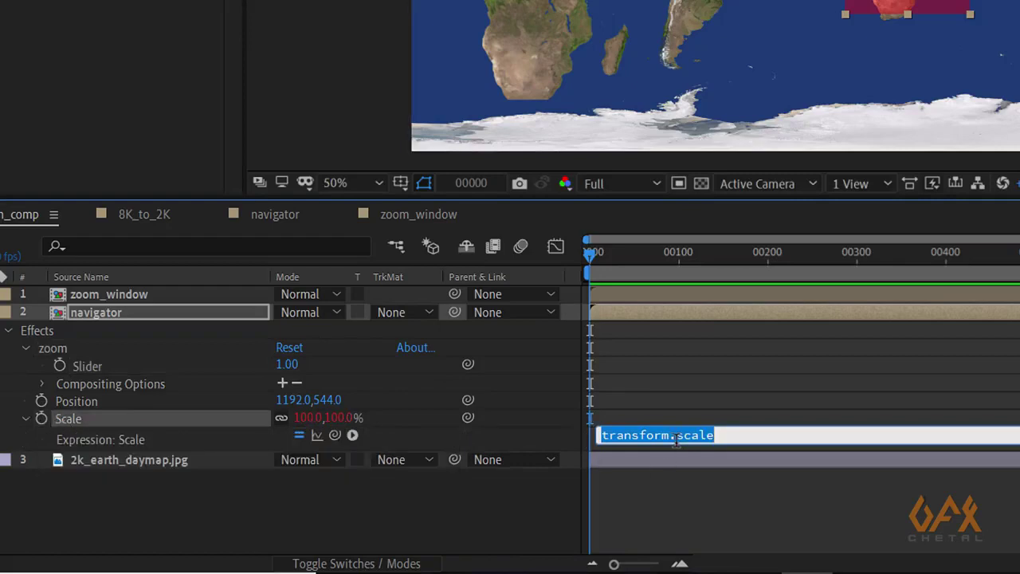
pyautogui.moveTo(676, 444); pyautogui.dragTo(677, 492)
pyautogui.click(763, 443)
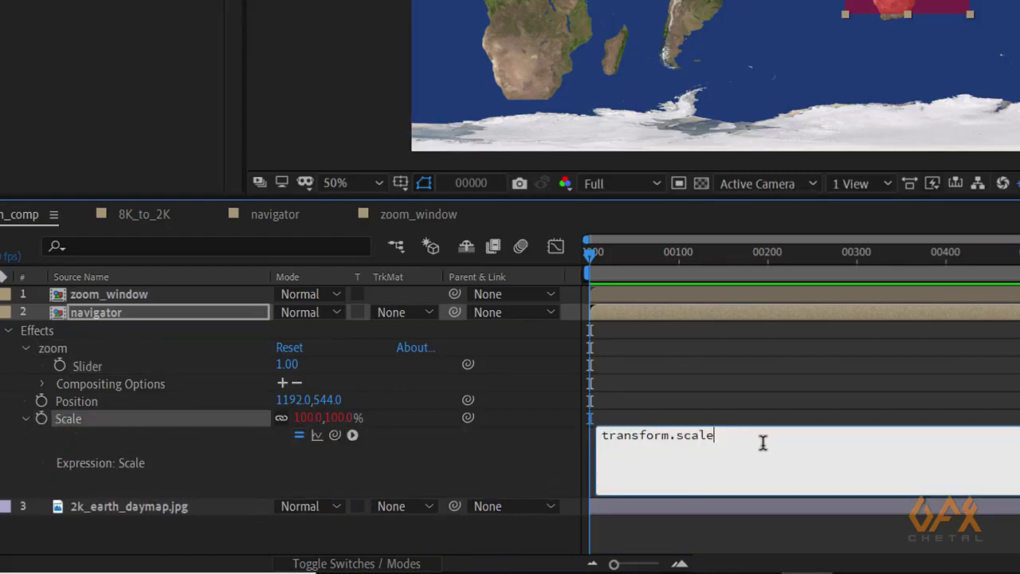
pyautogui.moveTo(762, 443); pyautogui.dragTo(553, 444)
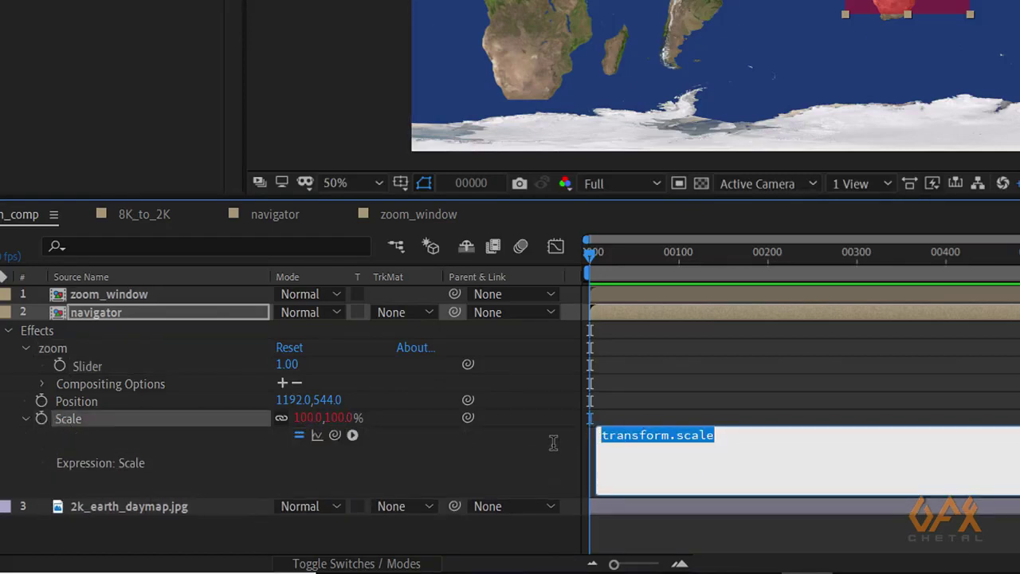
pyautogui.write('value')
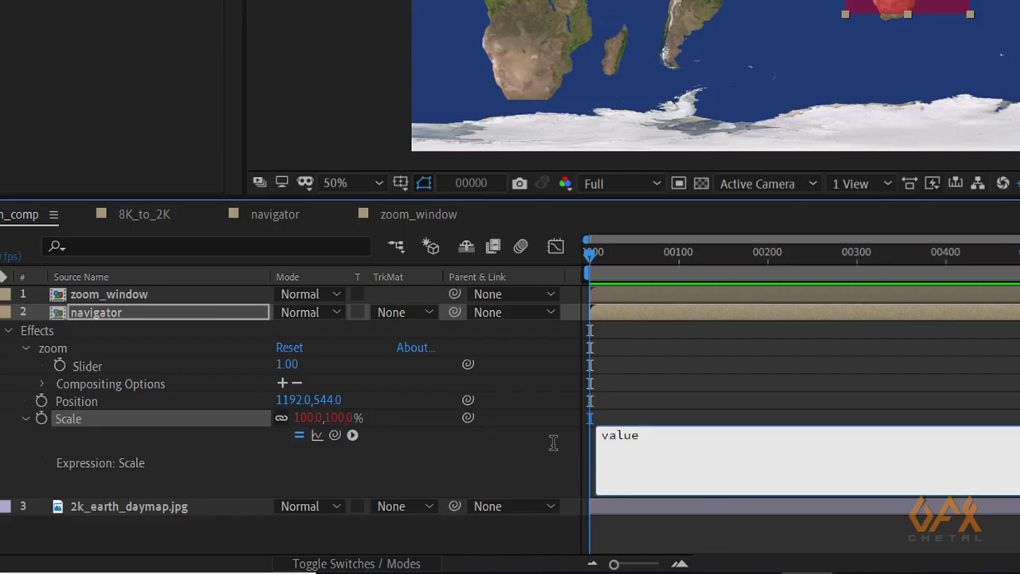
pyautogui.write(' /')
pyautogui.moveTo(334, 435); pyautogui.dragTo(134, 370)
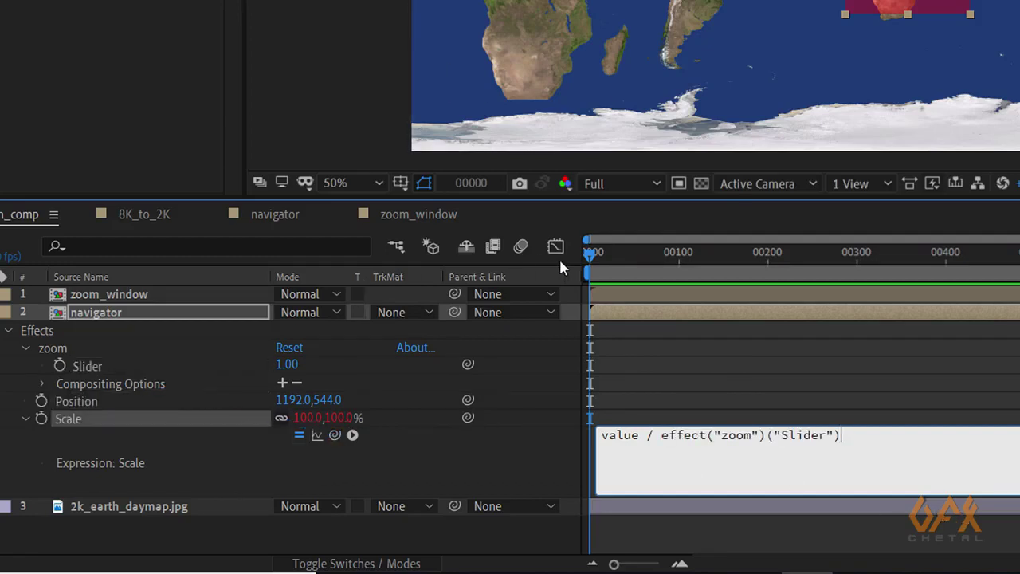
pyautogui.click(609, 265)
pyautogui.click(560, 281)
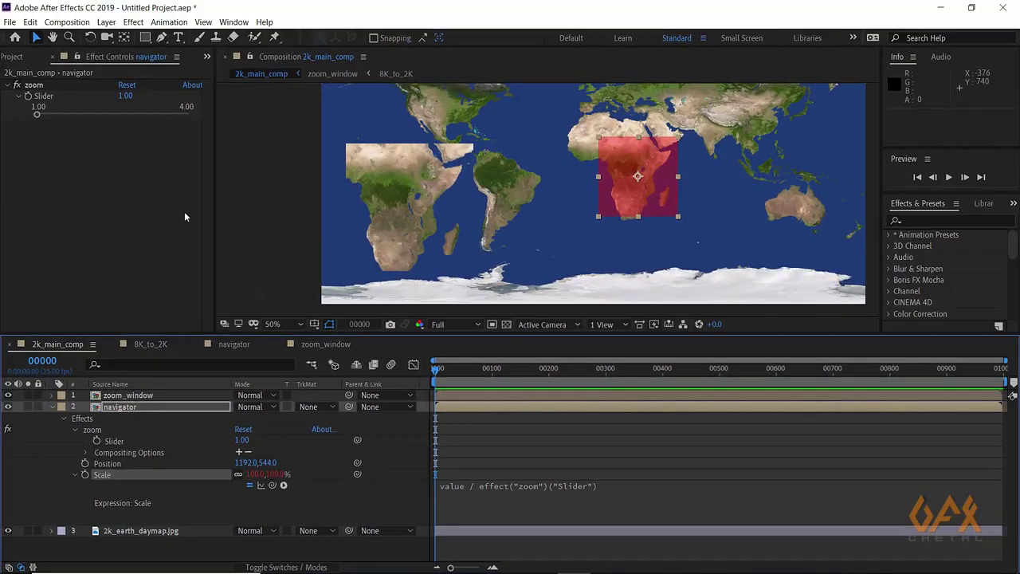
# - Raise the navigator's zoom slider to 2.24, move the square to 1366, 380 and inspect the zoom window's image sharpness up close
pyautogui.moveTo(38, 112); pyautogui.dragTo(98, 115)
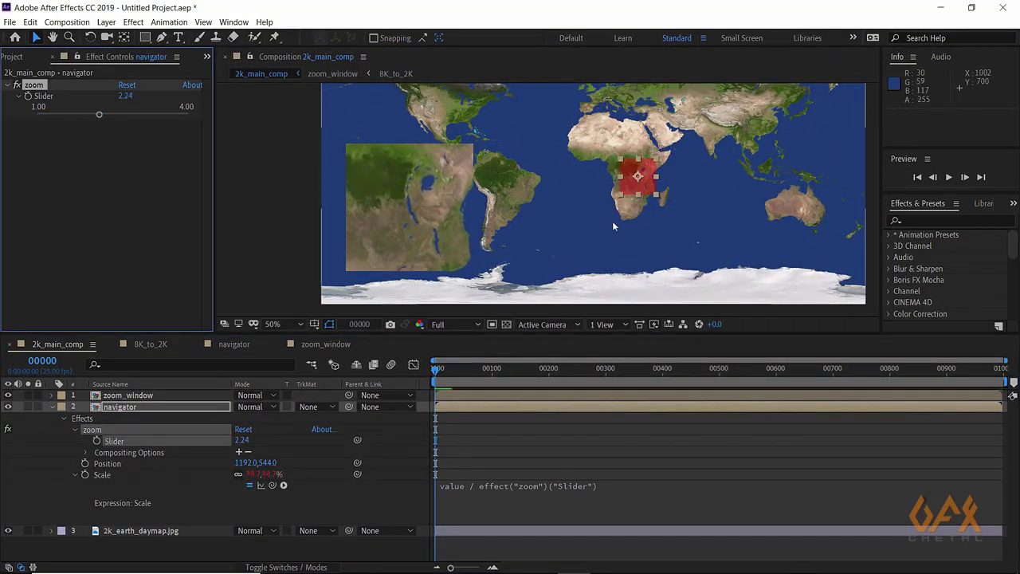
pyautogui.moveTo(631, 188); pyautogui.dragTo(682, 136)
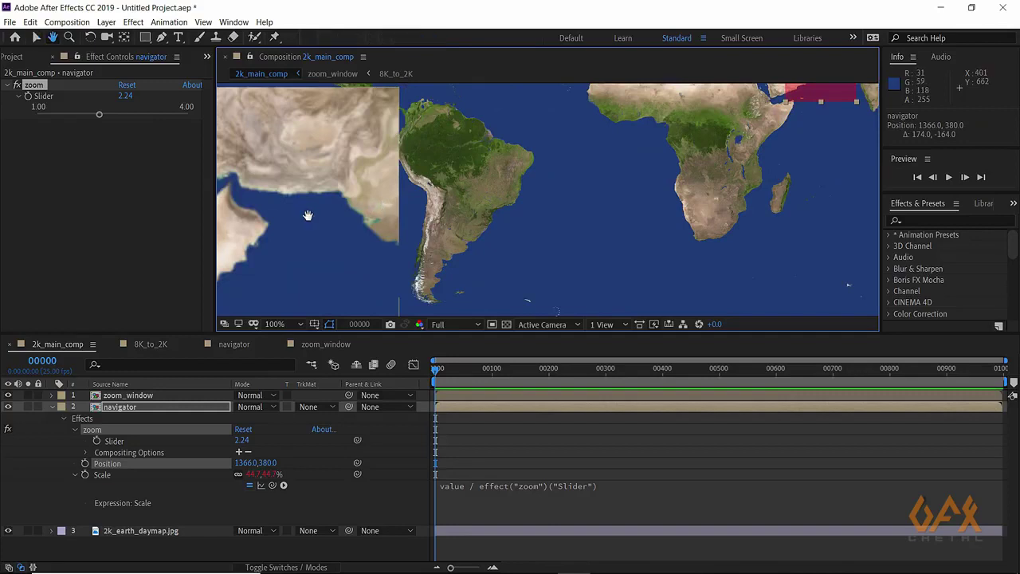
pyautogui.moveTo(308, 216); pyautogui.dragTo(406, 266)
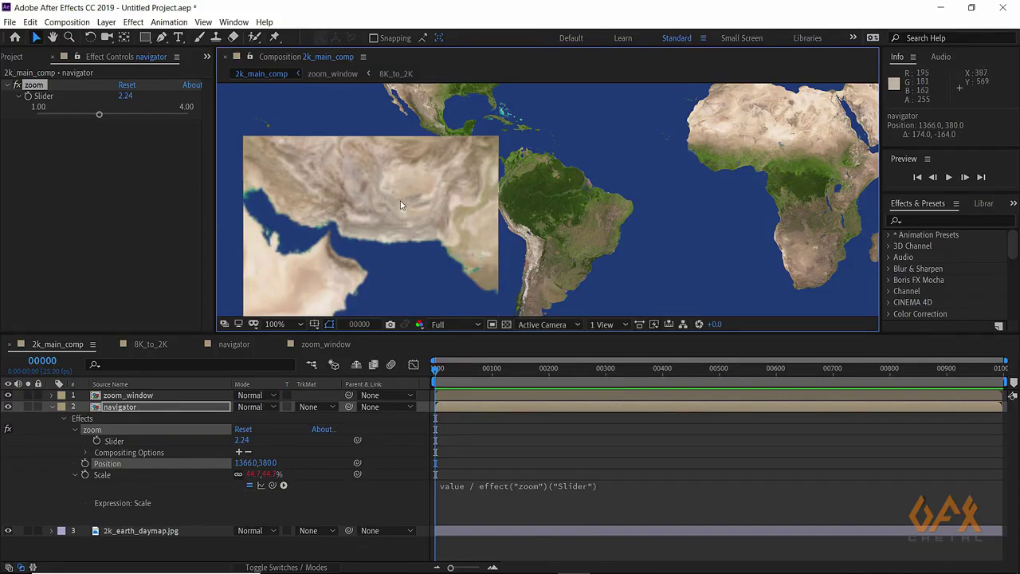
pyautogui.press('.')
pyautogui.moveTo(370, 250); pyautogui.dragTo(514, 164)
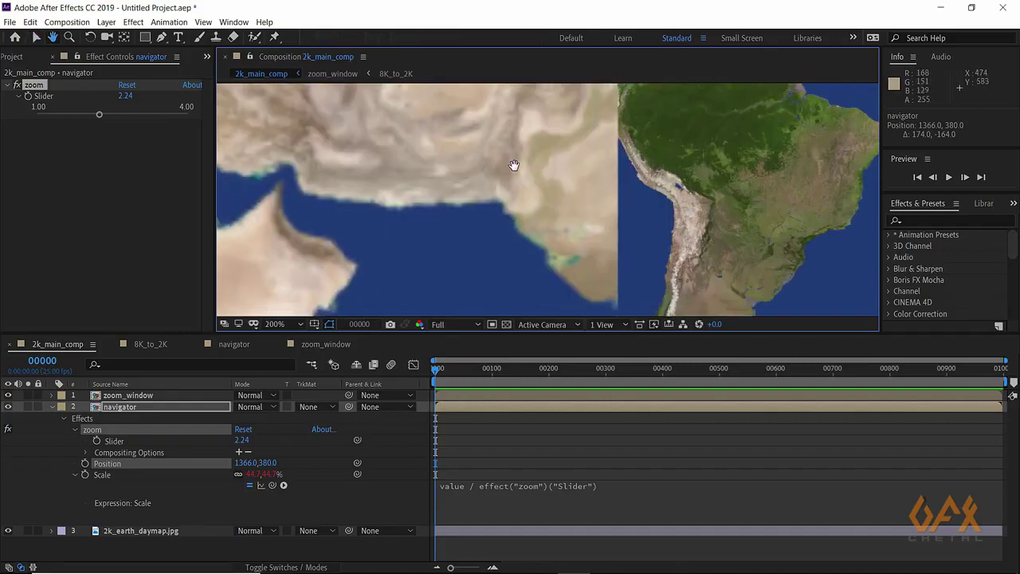
# - In the zoom_window composition, enable Collapse Transformations for the 8K_to_2K layer
pyautogui.click(124, 398)
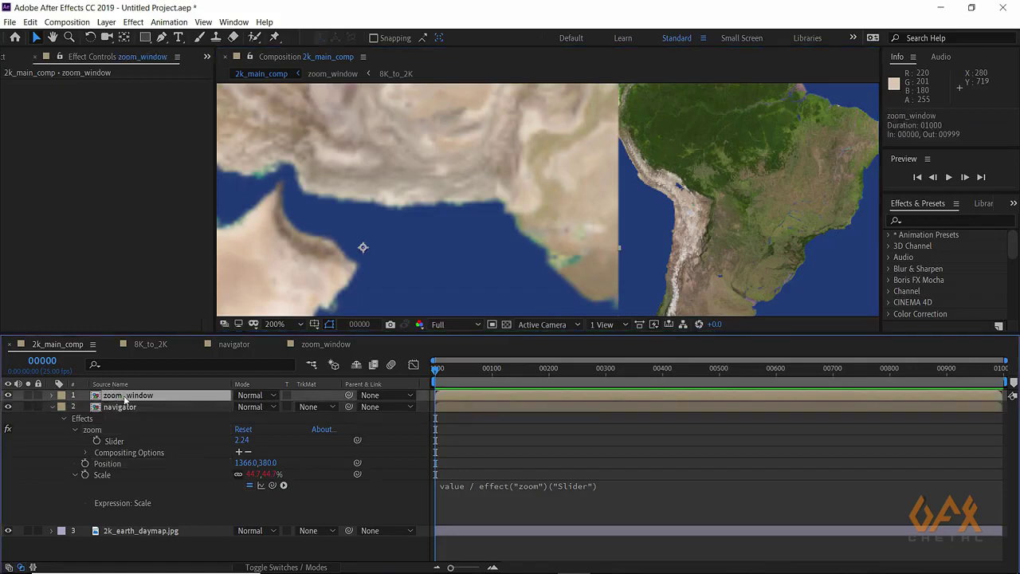
pyautogui.click(330, 343)
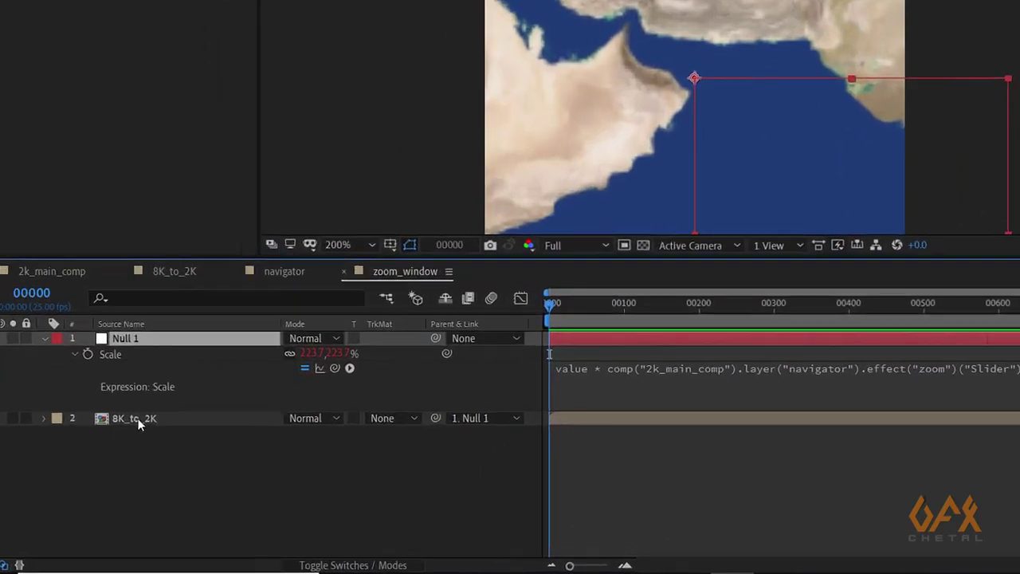
pyautogui.click(120, 456)
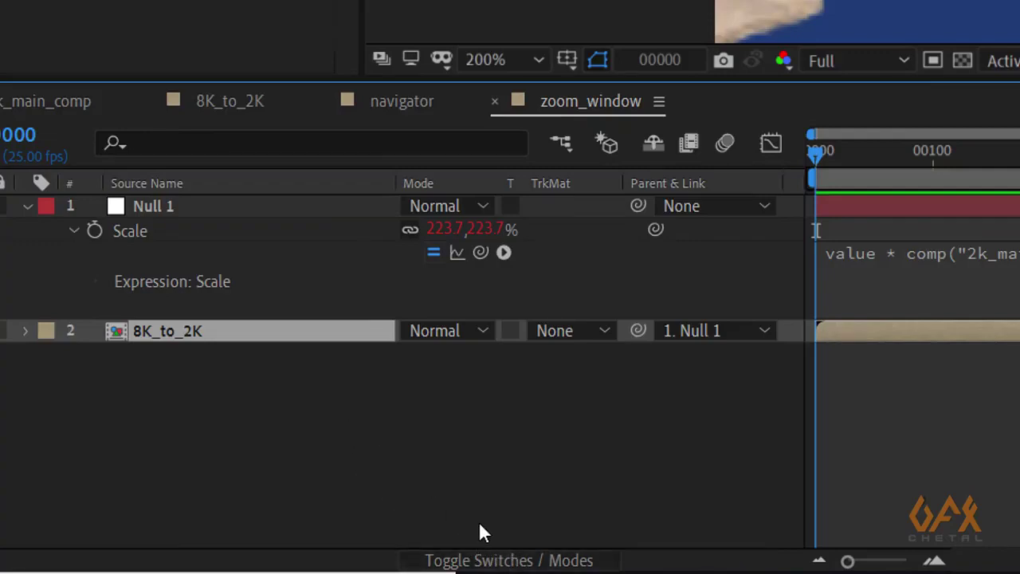
pyautogui.click(514, 561)
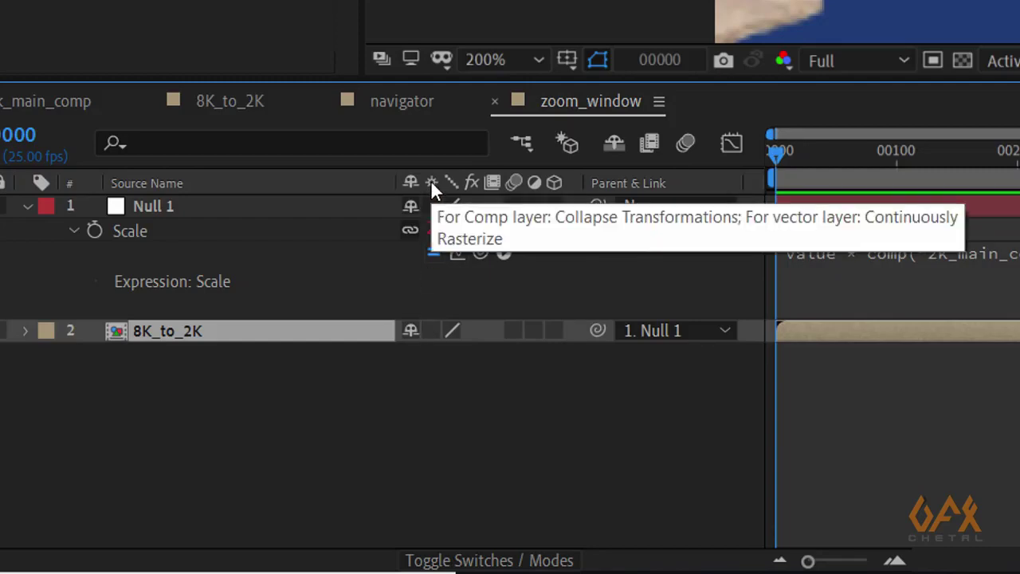
pyautogui.click(432, 331)
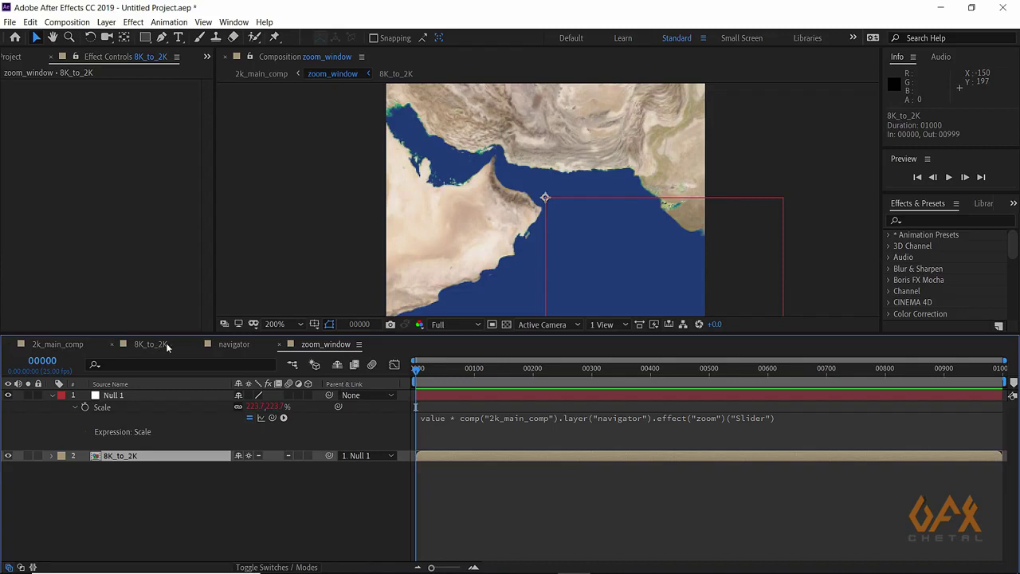
# - Return to 2k_main_comp and test the zoom window by moving the navigator square to 1286, 430 over Arabia, and on to 782, 606 over eastern Brazil
pyautogui.click(63, 343)
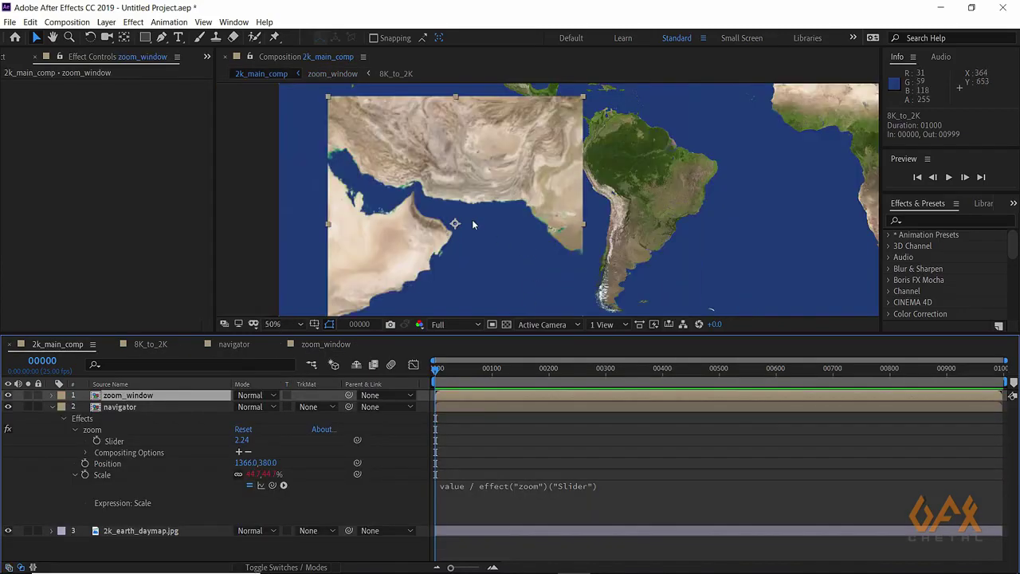
pyautogui.press(',')
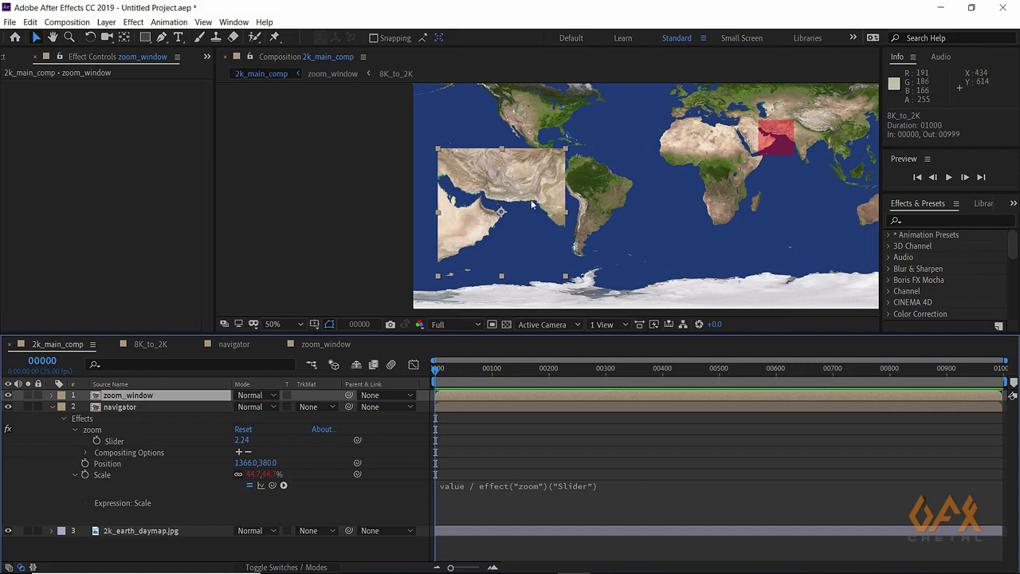
pyautogui.press('.')
pyautogui.scroll(-2, 505, 197)
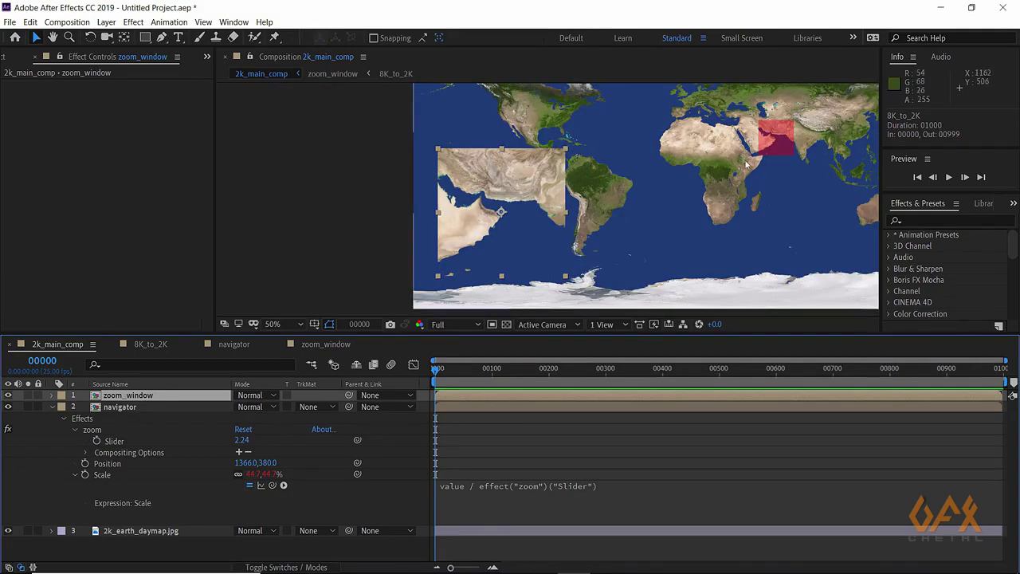
pyautogui.click(768, 151)
pyautogui.moveTo(767, 154)
pyautogui.mouseDown()
pyautogui.moveTo(702, 179)
pyautogui.moveTo(765, 161)
pyautogui.moveTo(762, 150)
pyautogui.moveTo(737, 159)
pyautogui.moveTo(751, 159)
pyautogui.mouseUp()
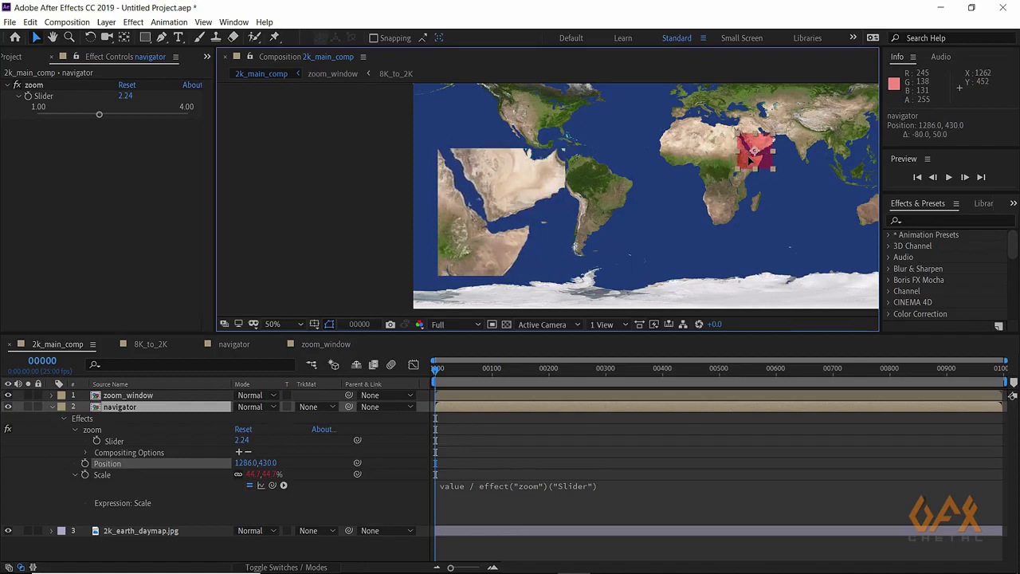
pyautogui.press('Return')
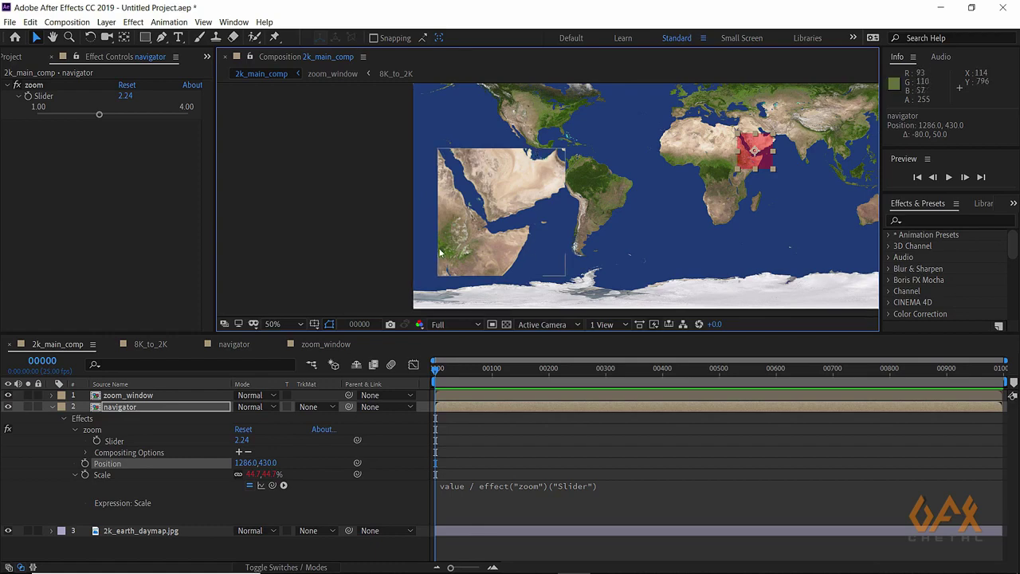
pyautogui.moveTo(735, 167); pyautogui.dragTo(615, 212)
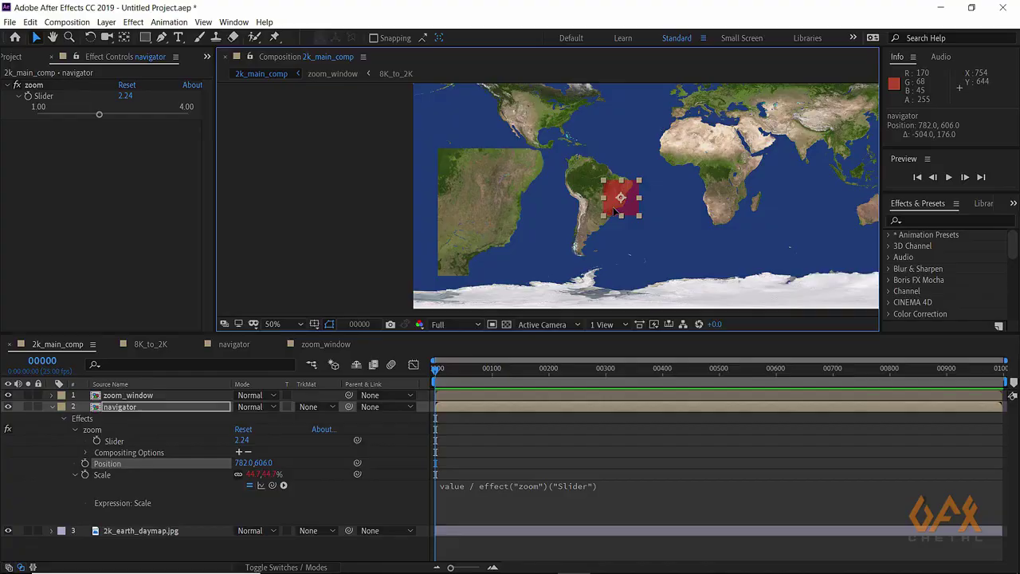